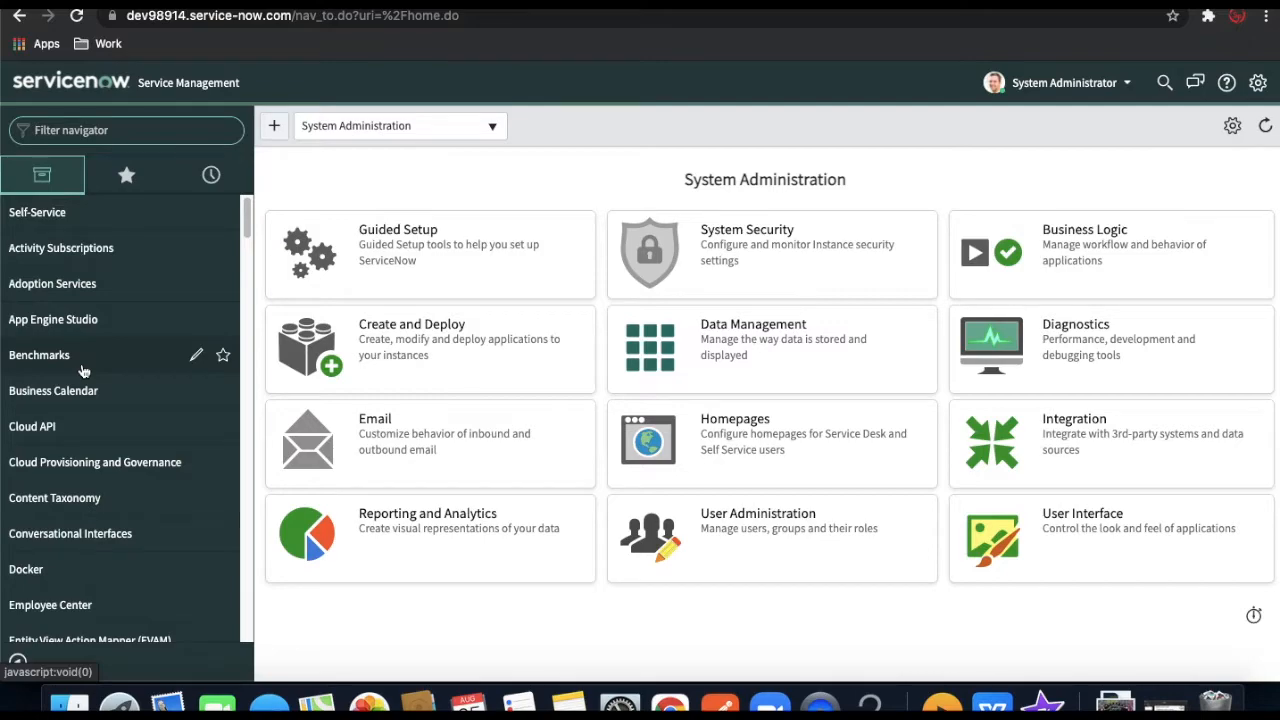
# Filter the navigator for the Software Asset application and open its Discovery Models list
pyautogui.click(74, 135)
pyautogui.write('soft')
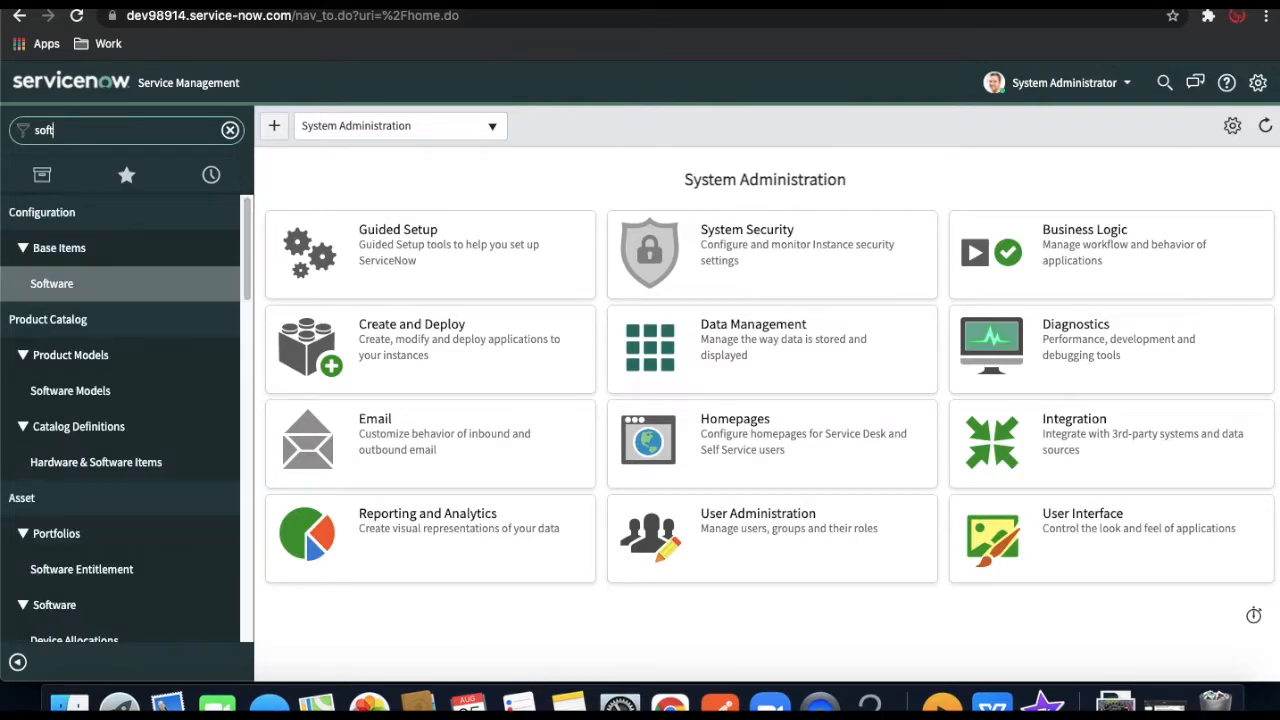
pyautogui.write(' aare a')
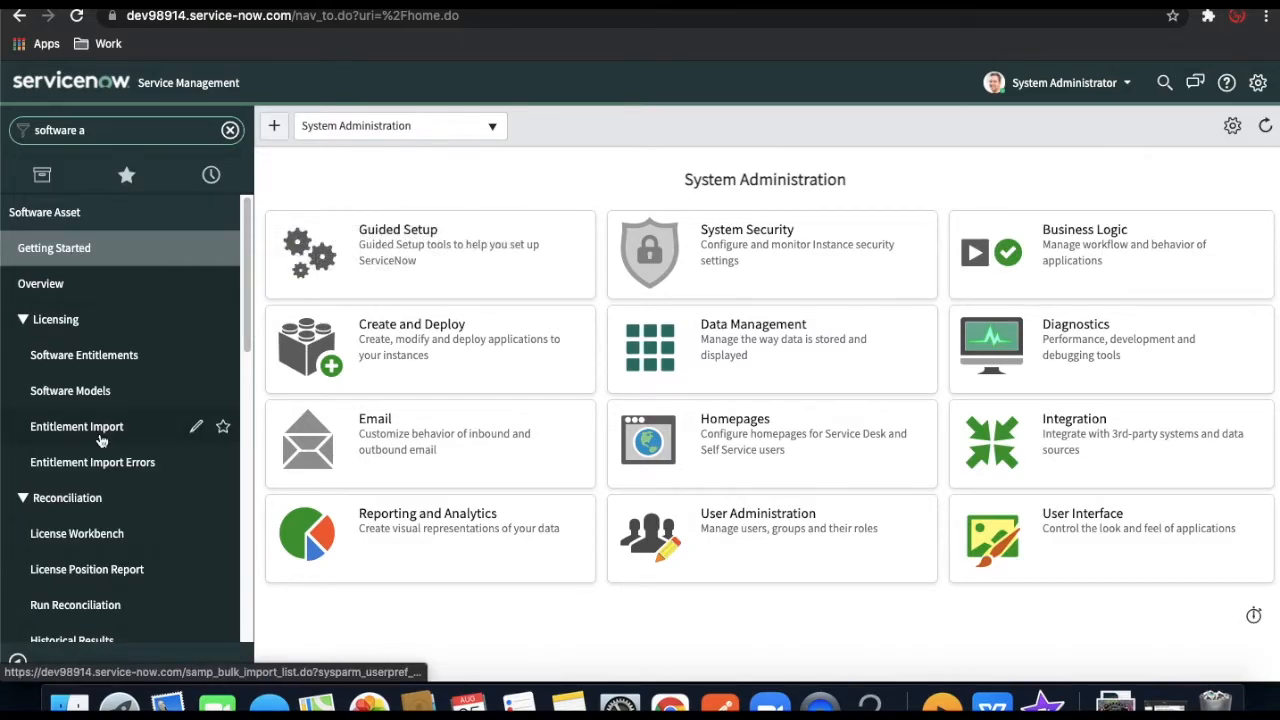
pyautogui.scroll(-2, 90, 420)
pyautogui.scroll(-8, 95, 480)
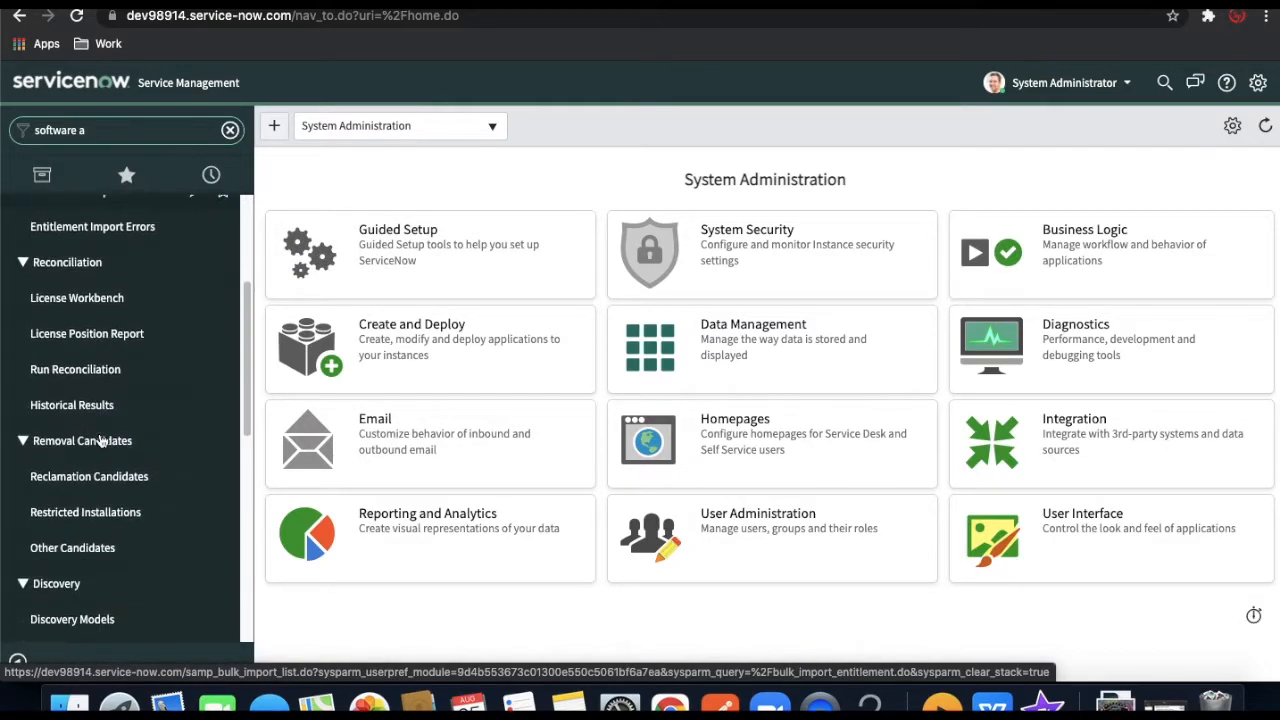
pyautogui.click(91, 527)
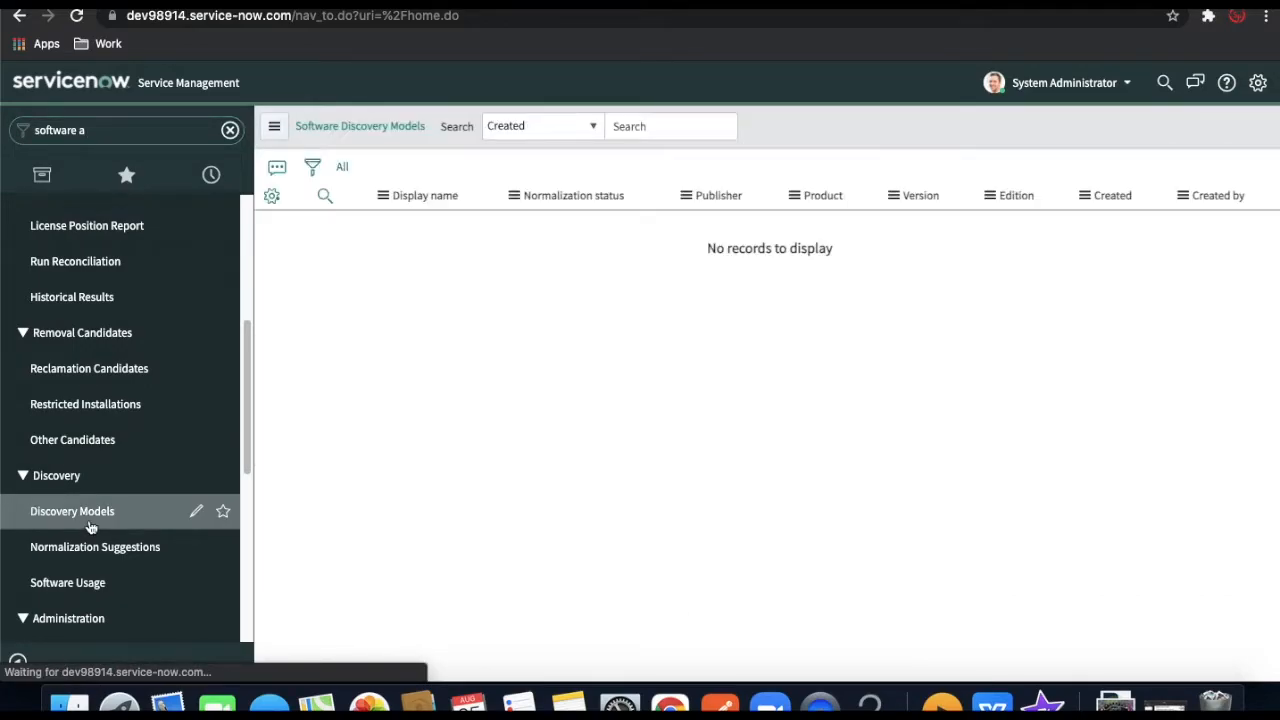
pyautogui.scroll(-4, 196, 530)
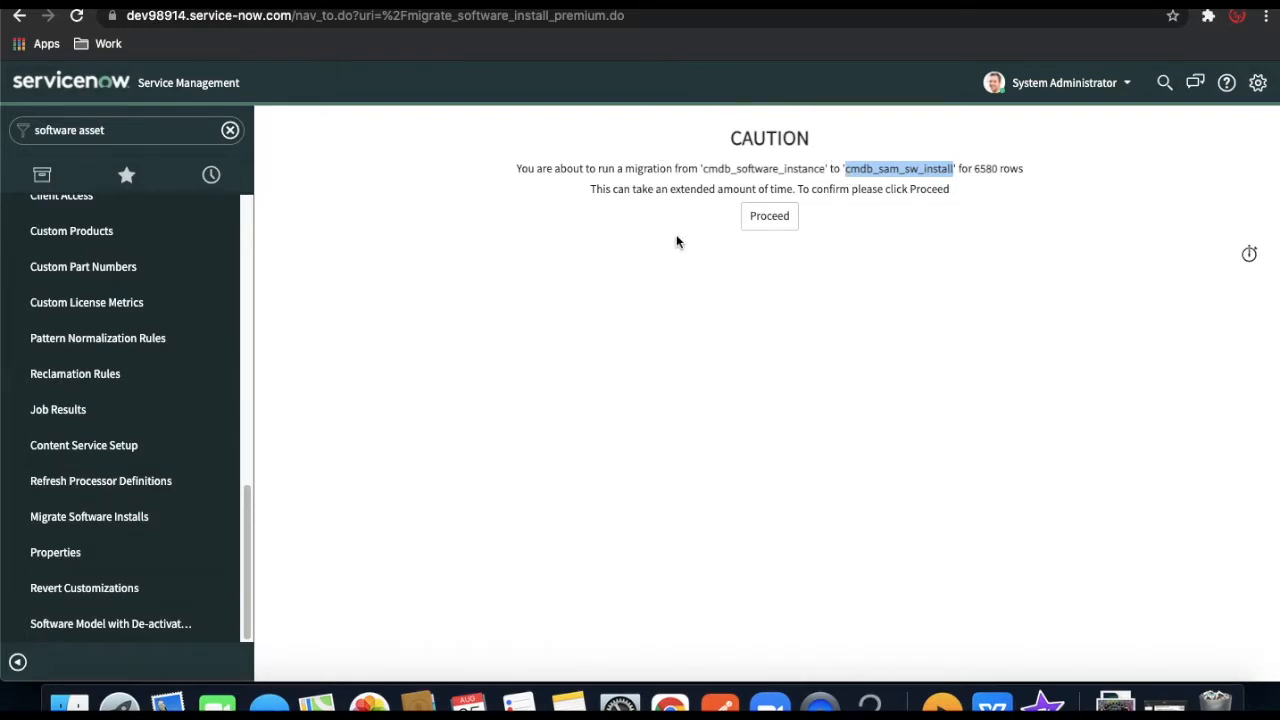
# Open the record list of the cmdb_sam_sw_install table, plus the Discovery Models list under Software Asset
pyautogui.tripleClick(181, 131)
pyautogui.write('cmdb_sam_sw_install')
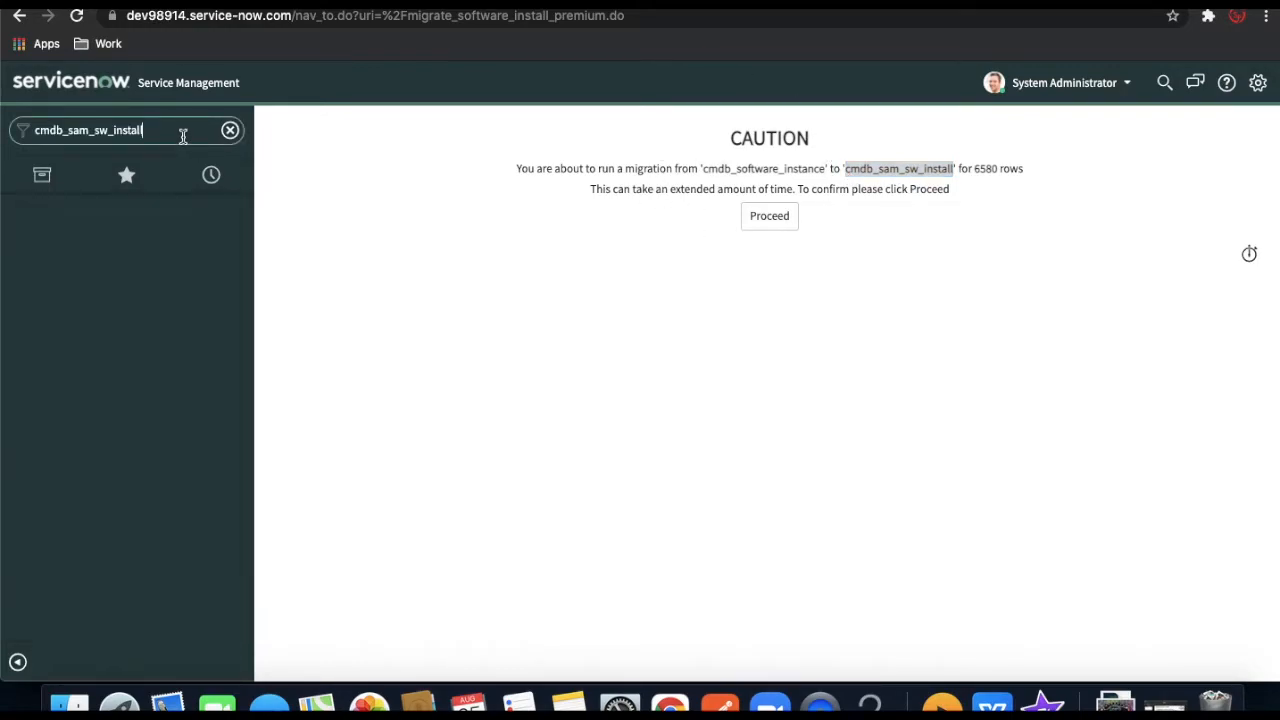
pyautogui.write('.list')
pyautogui.press('Return')
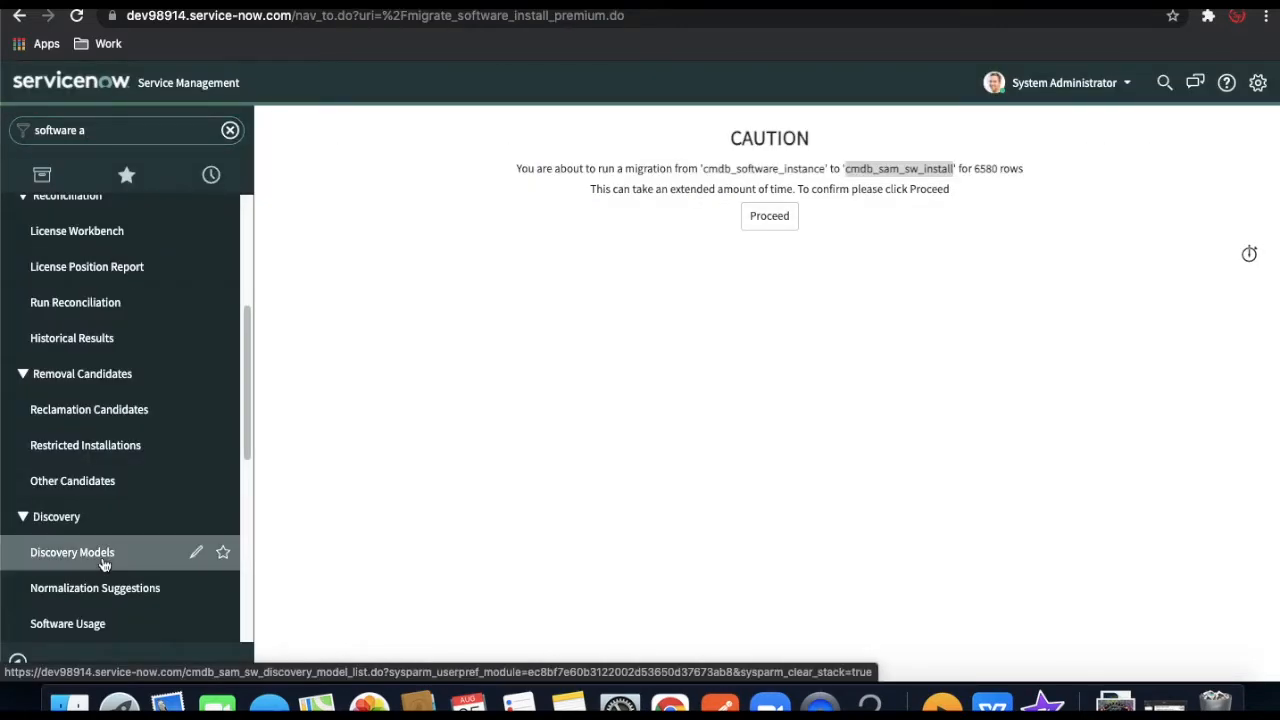
pyautogui.click(80, 556)
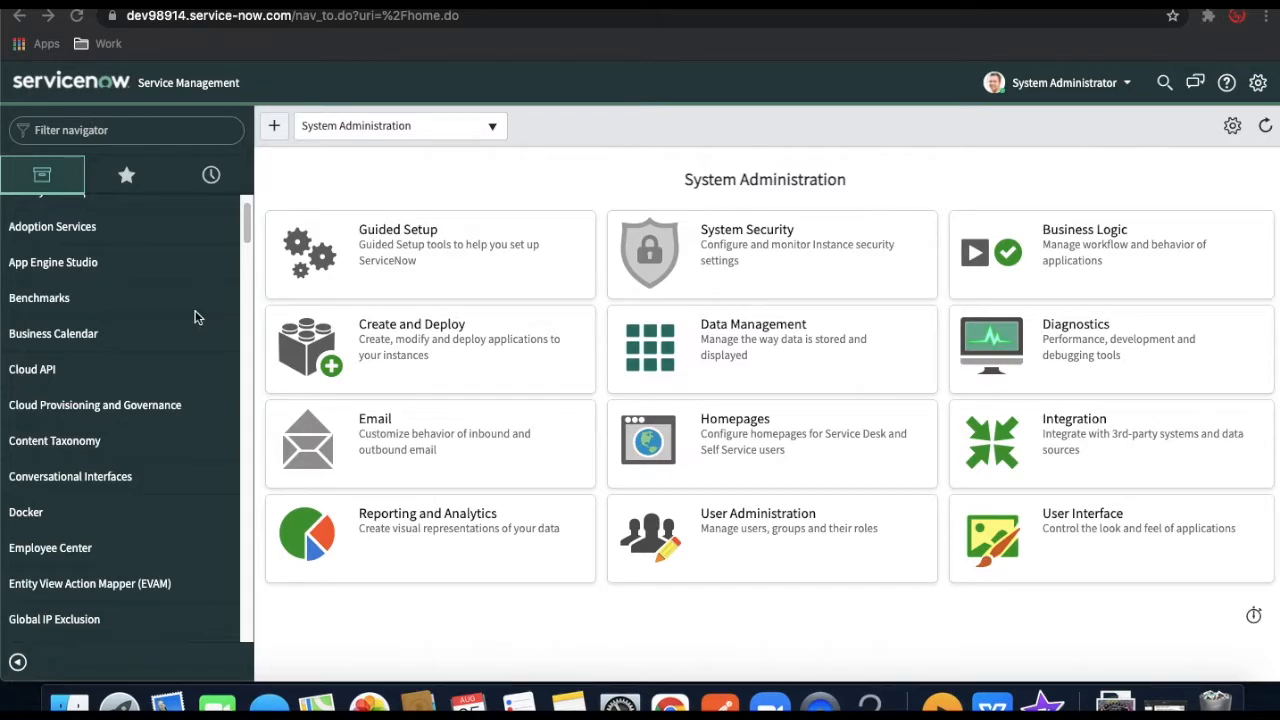
# Filter the navigator for "mid ser" and open the MID Server application's Servers list to check the server status
pyautogui.click(167, 140)
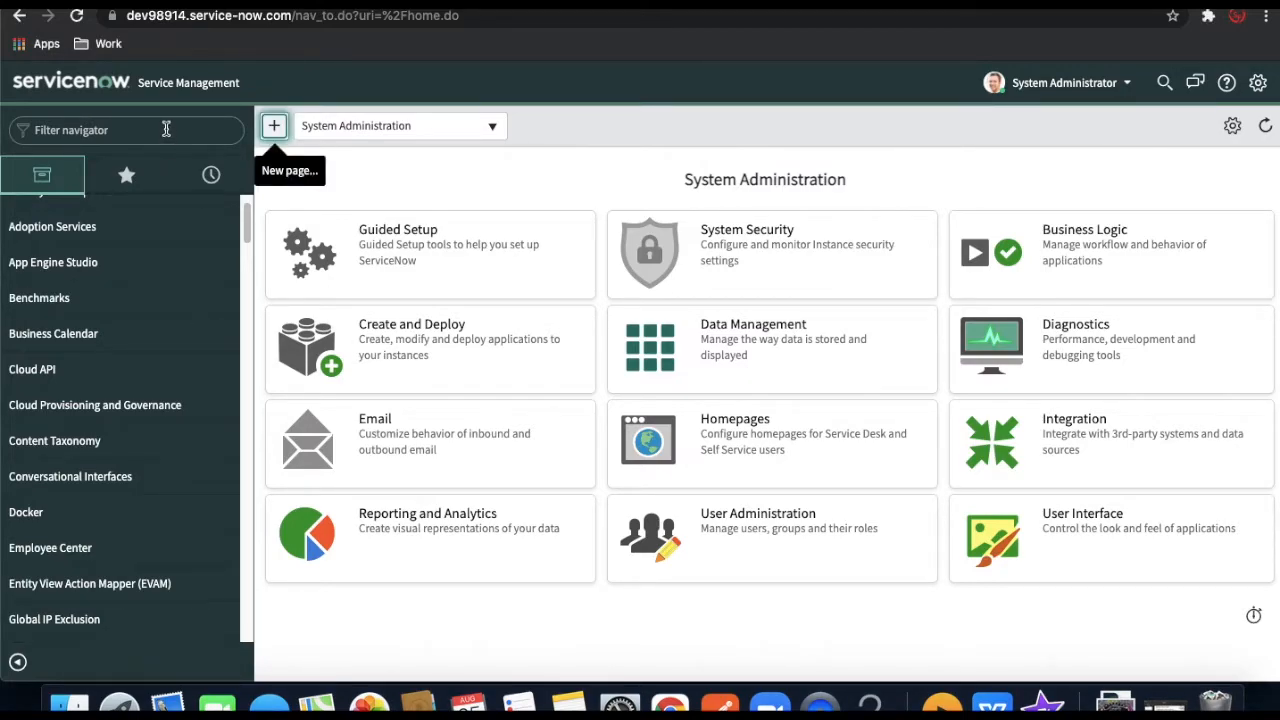
pyautogui.click(166, 129)
pyautogui.write('m')
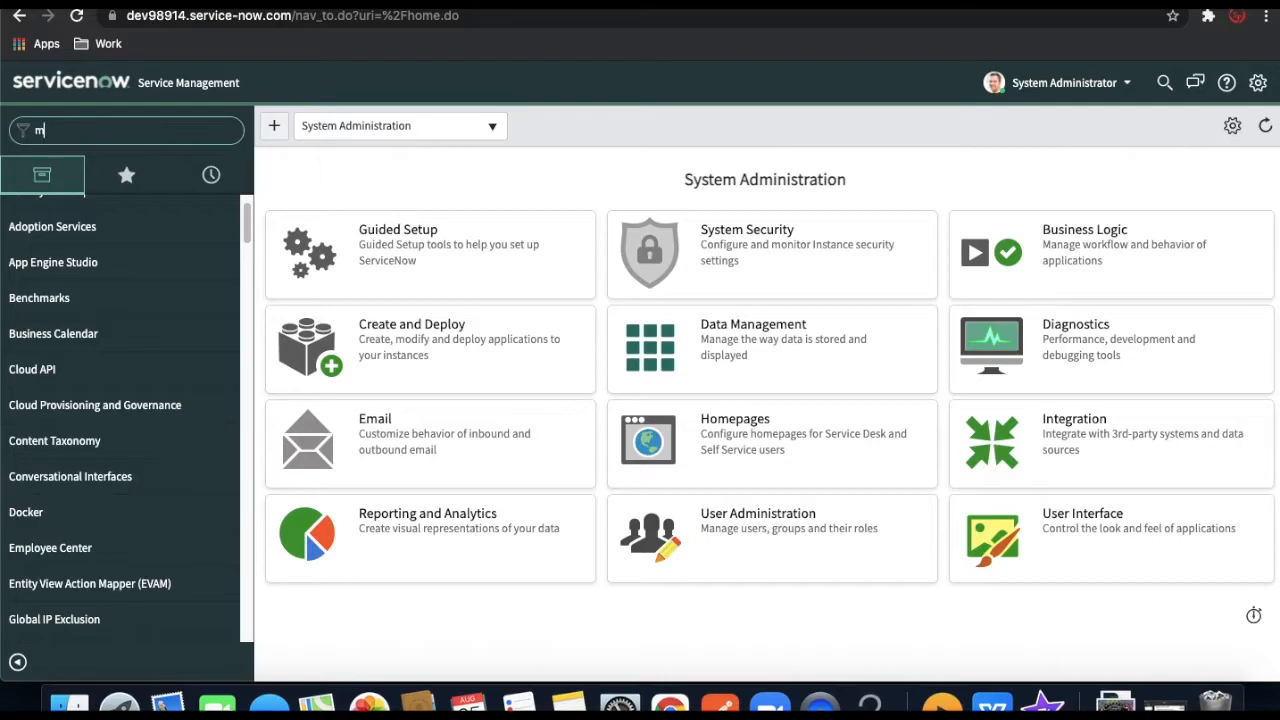
pyautogui.write('id ser')
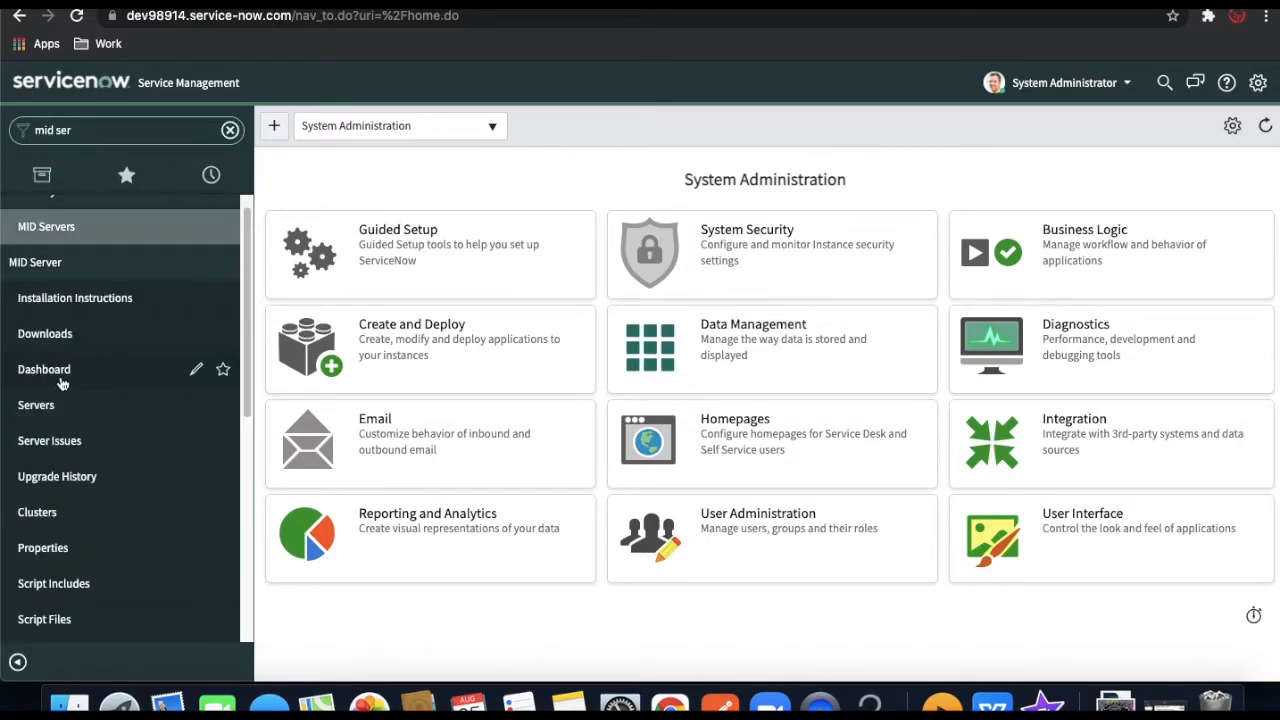
pyautogui.click(36, 405)
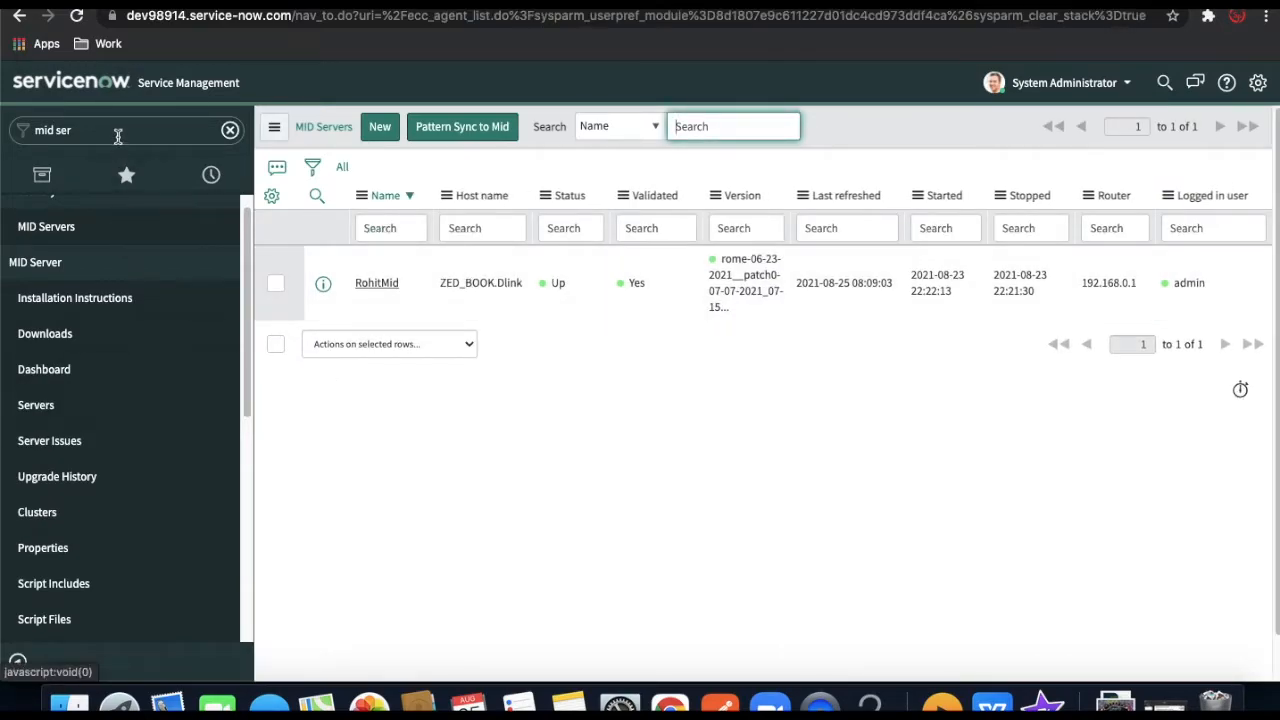
# Open the Discover Local schedule from Discovery Schedules and run its discovery now
pyautogui.click(114, 133)
pyautogui.write('disc')
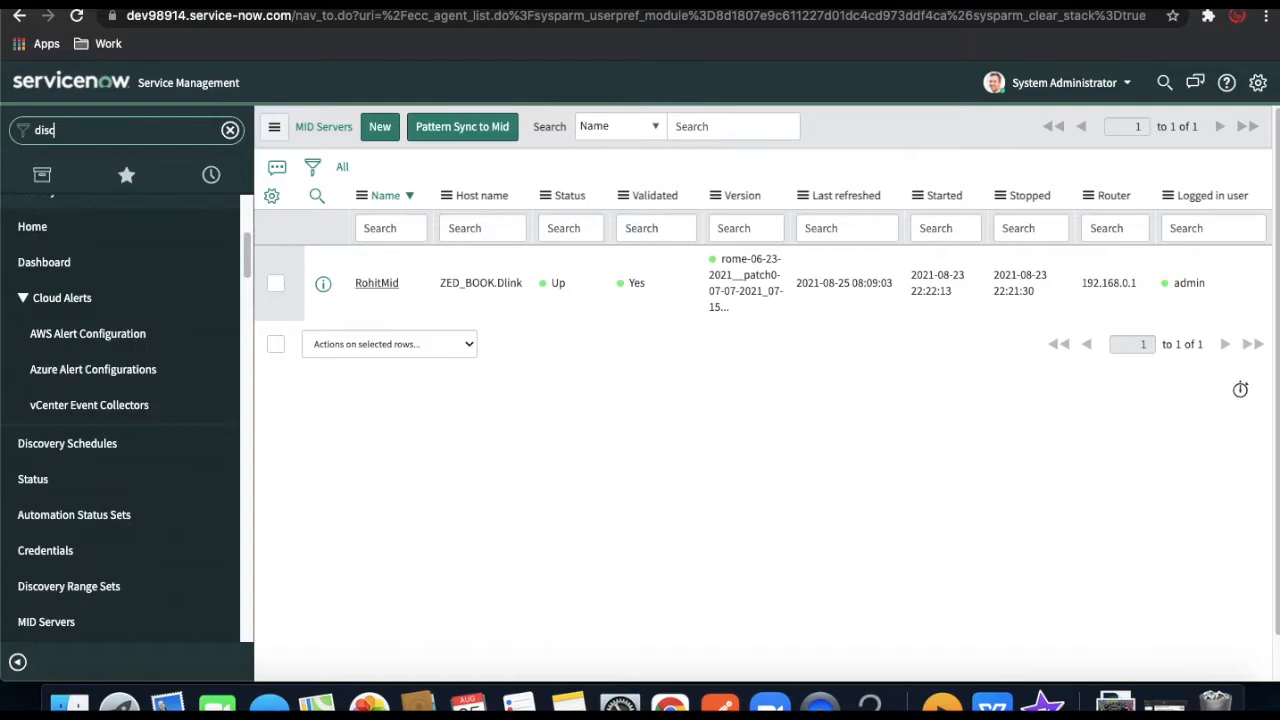
pyautogui.click(111, 450)
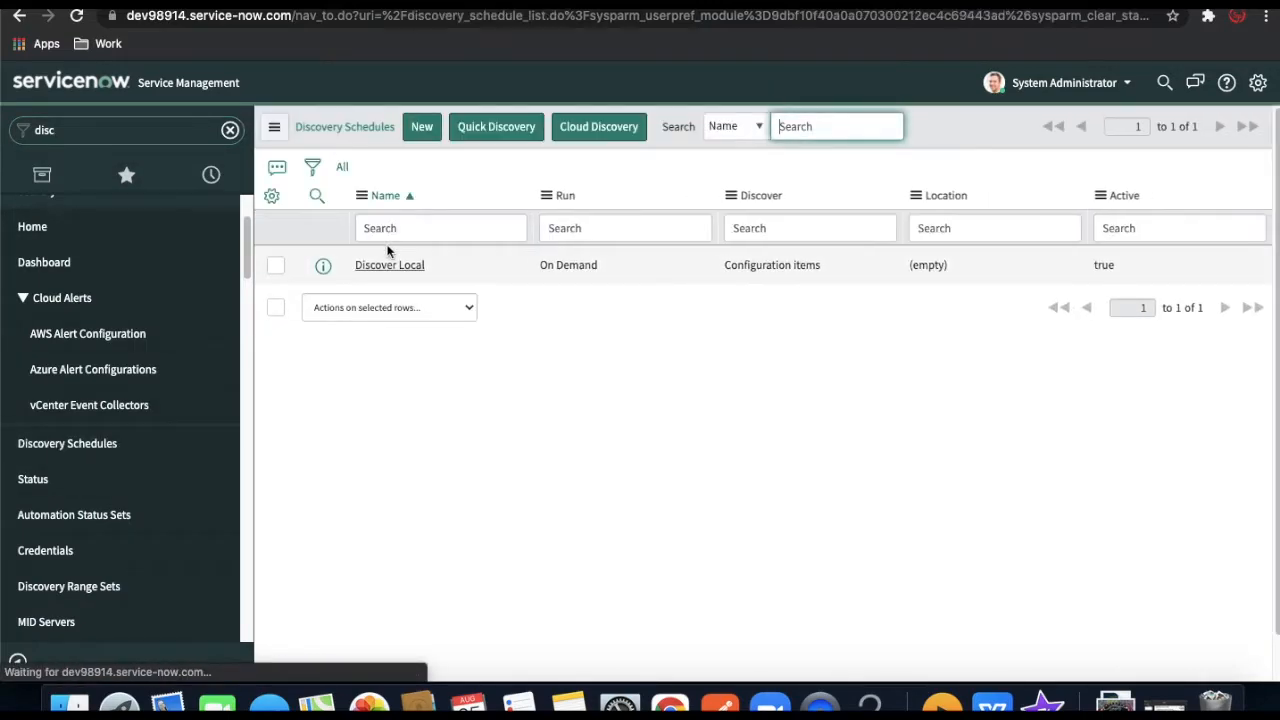
pyautogui.click(383, 268)
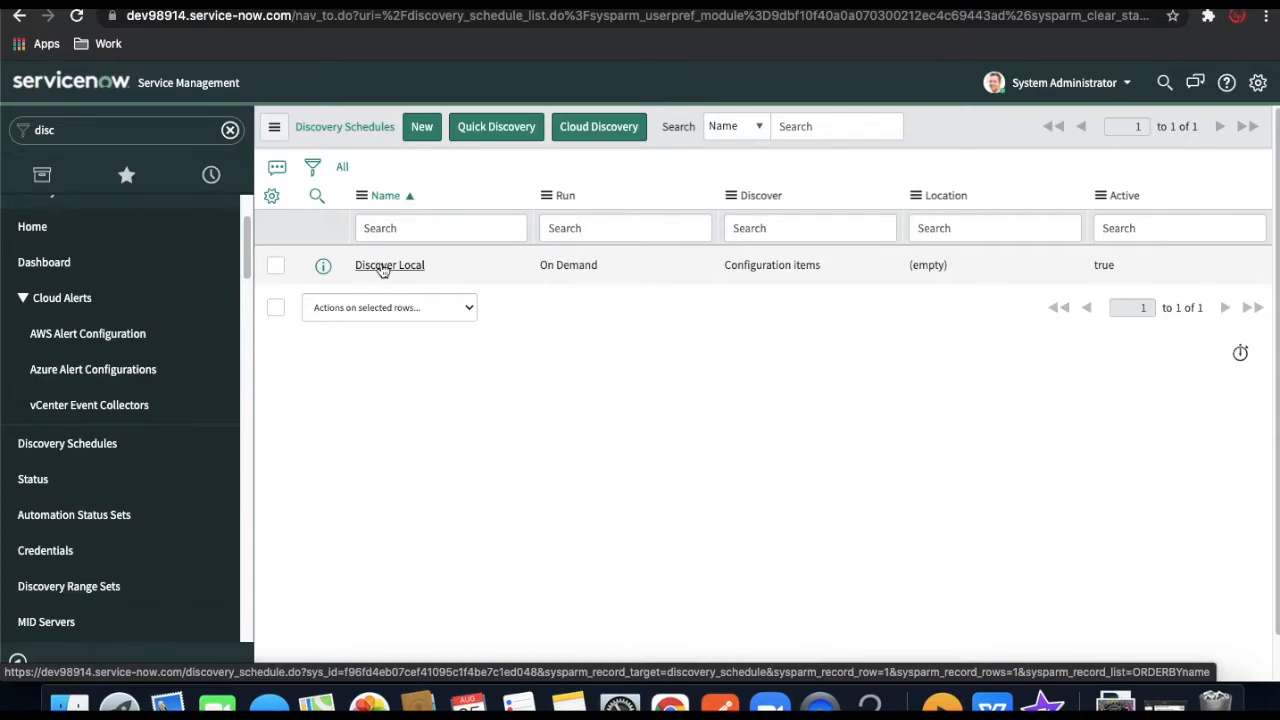
pyautogui.click(383, 268)
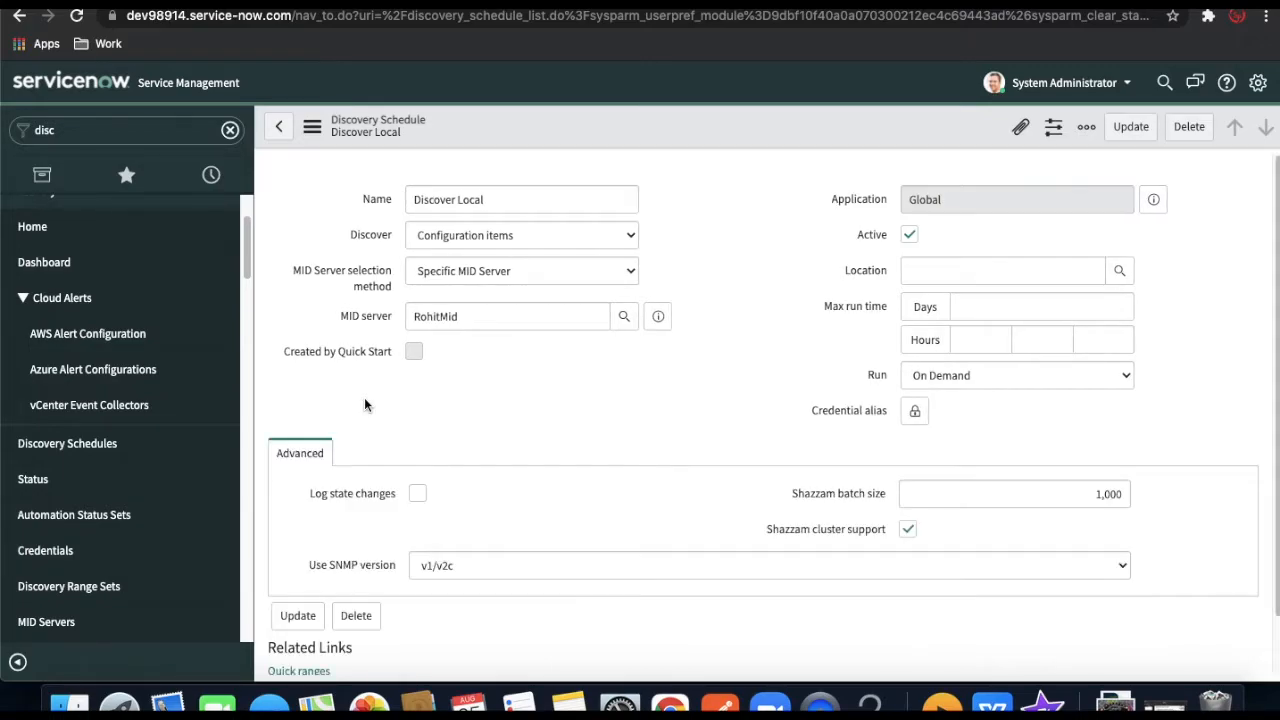
pyautogui.scroll(-1, 310, 570)
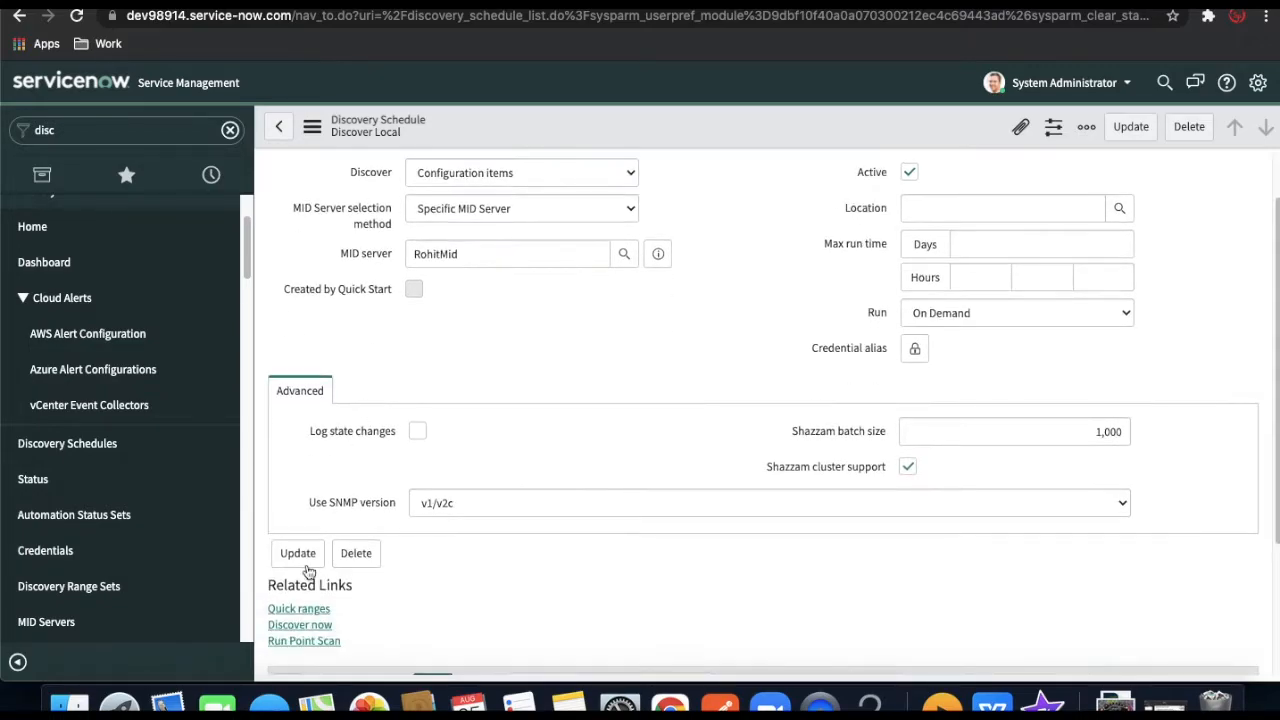
pyautogui.click(302, 625)
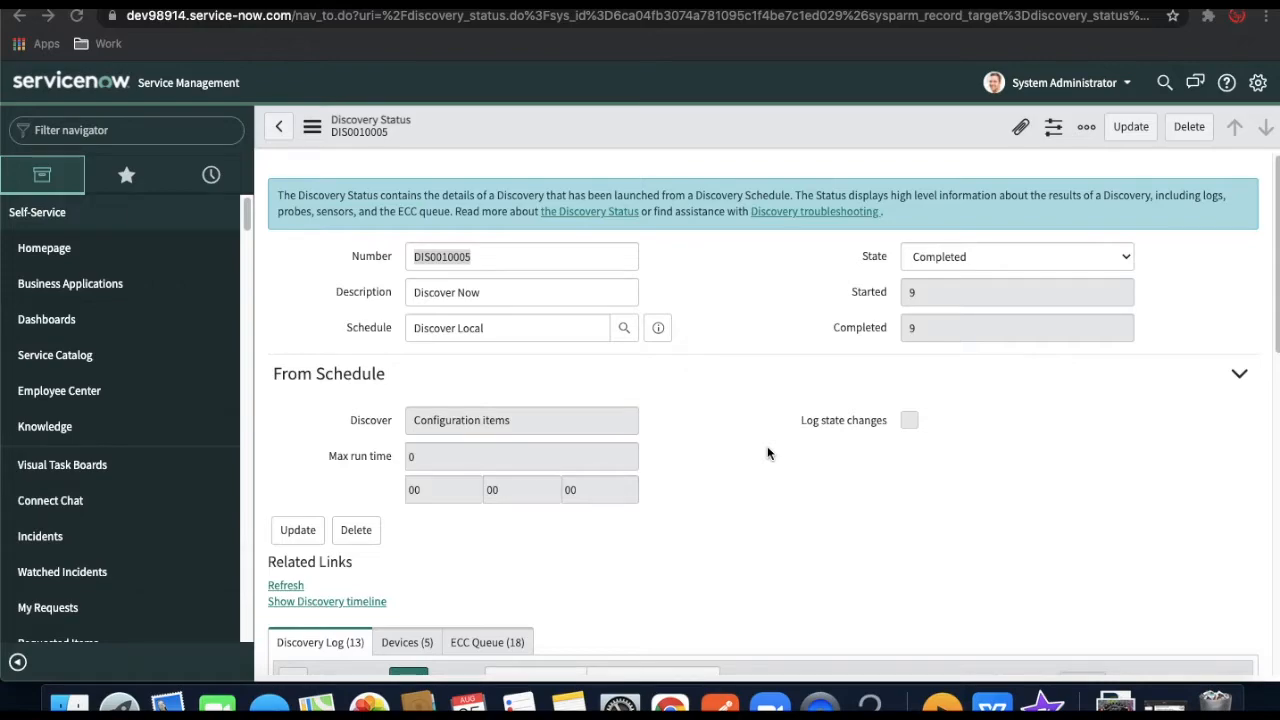
# View the devices found by the Discover Local run in its Discovery Status record
pyautogui.scroll(-5, 766, 451)
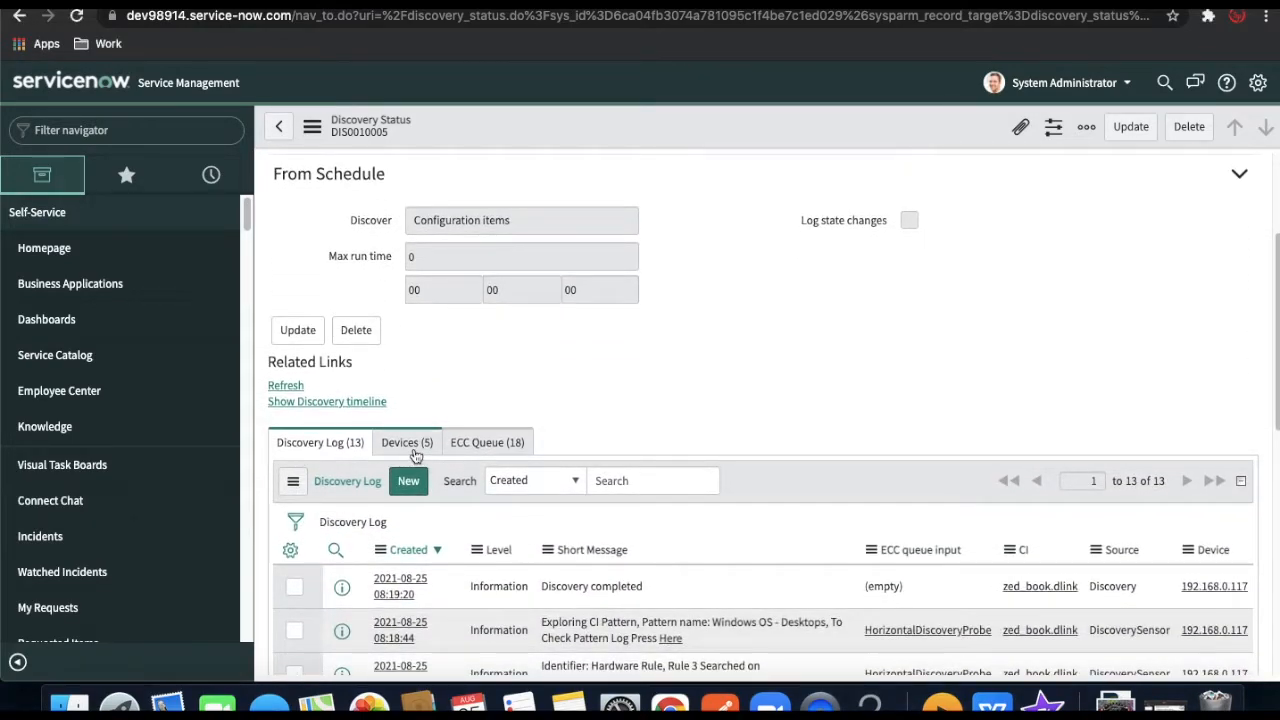
pyautogui.click(413, 450)
pyautogui.scroll(-4, 500, 440)
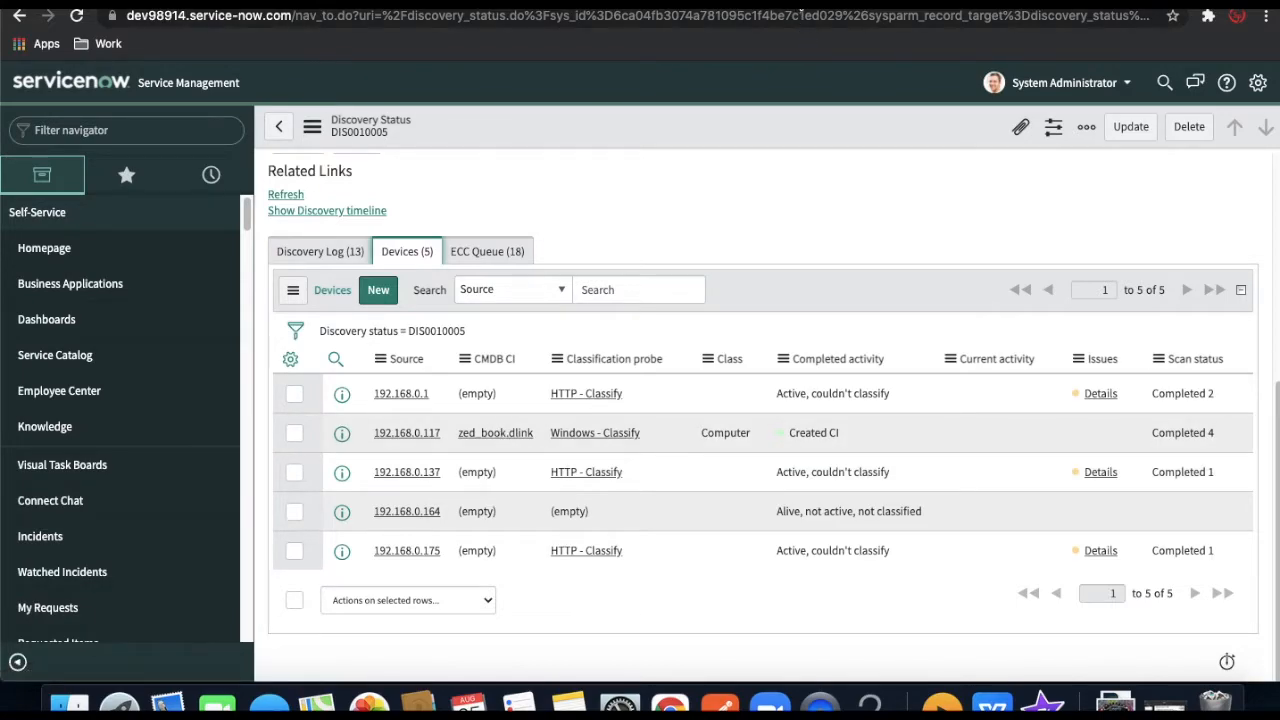
# Examine the zed_book.dlink computer record's configuration and its list of software installations
pyautogui.click(800, 6)
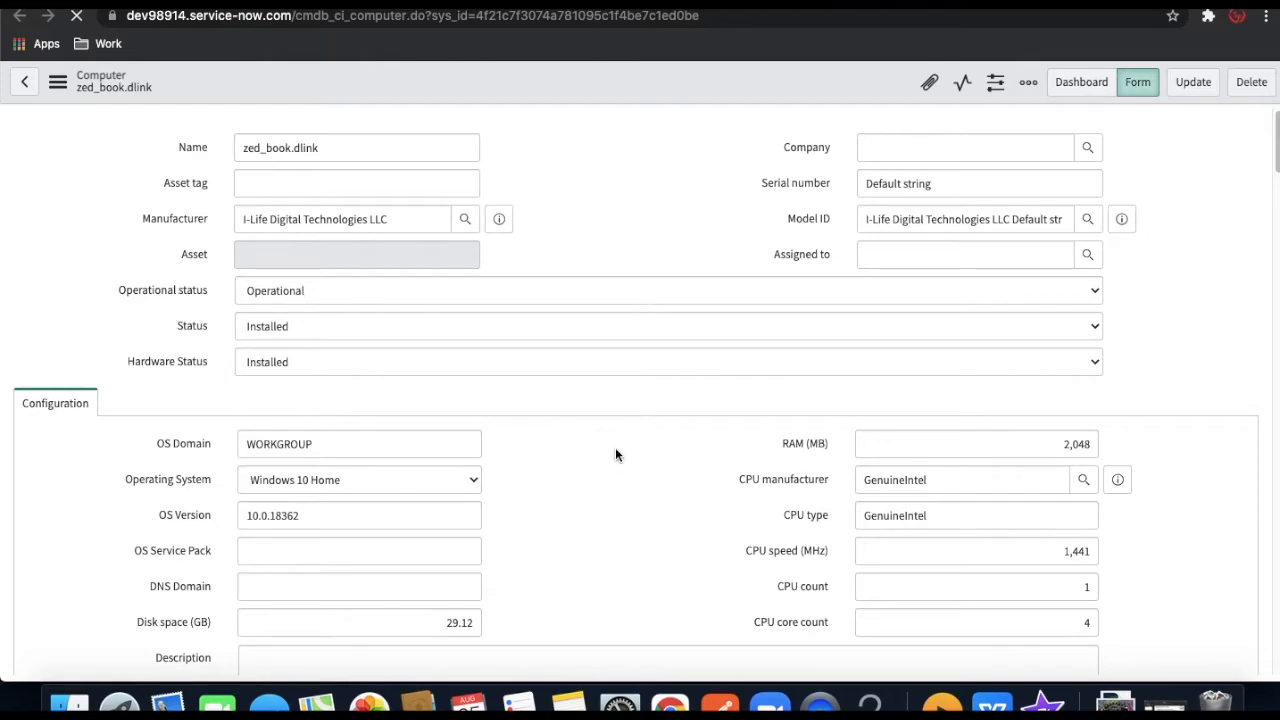
pyautogui.scroll(-5, 615, 455)
pyautogui.scroll(2, 615, 455)
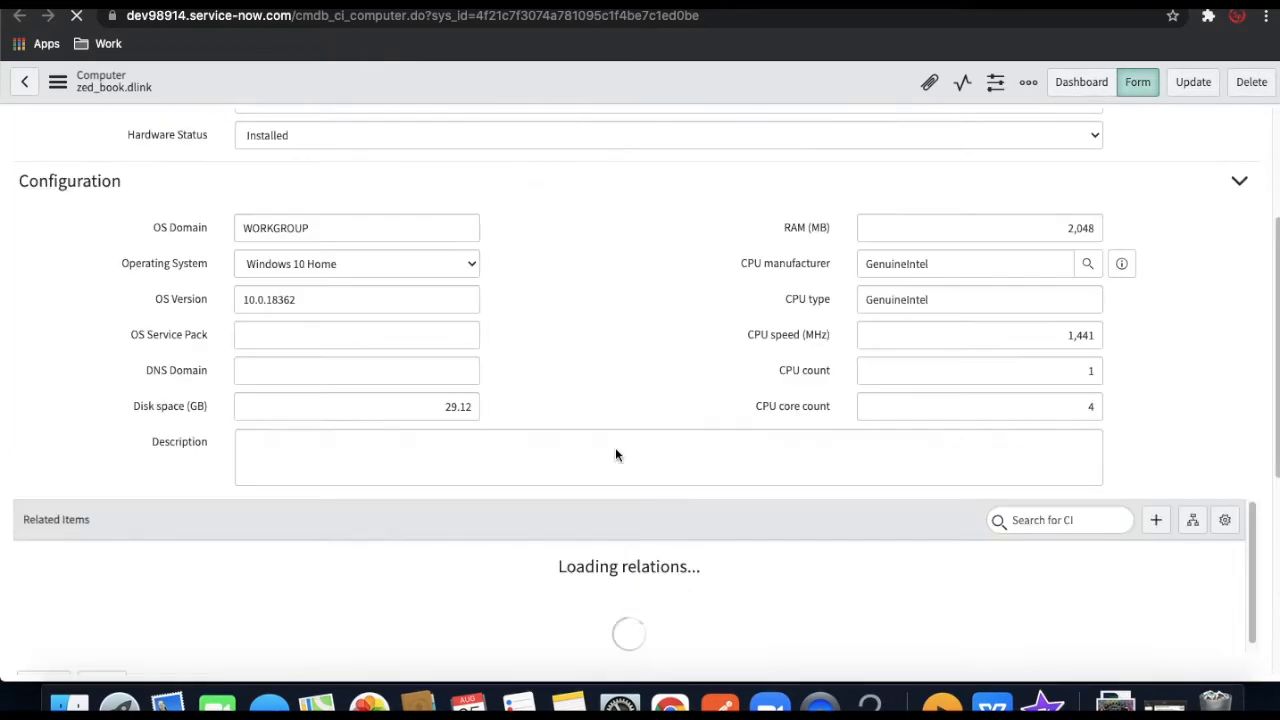
pyautogui.scroll(-3, 615, 455)
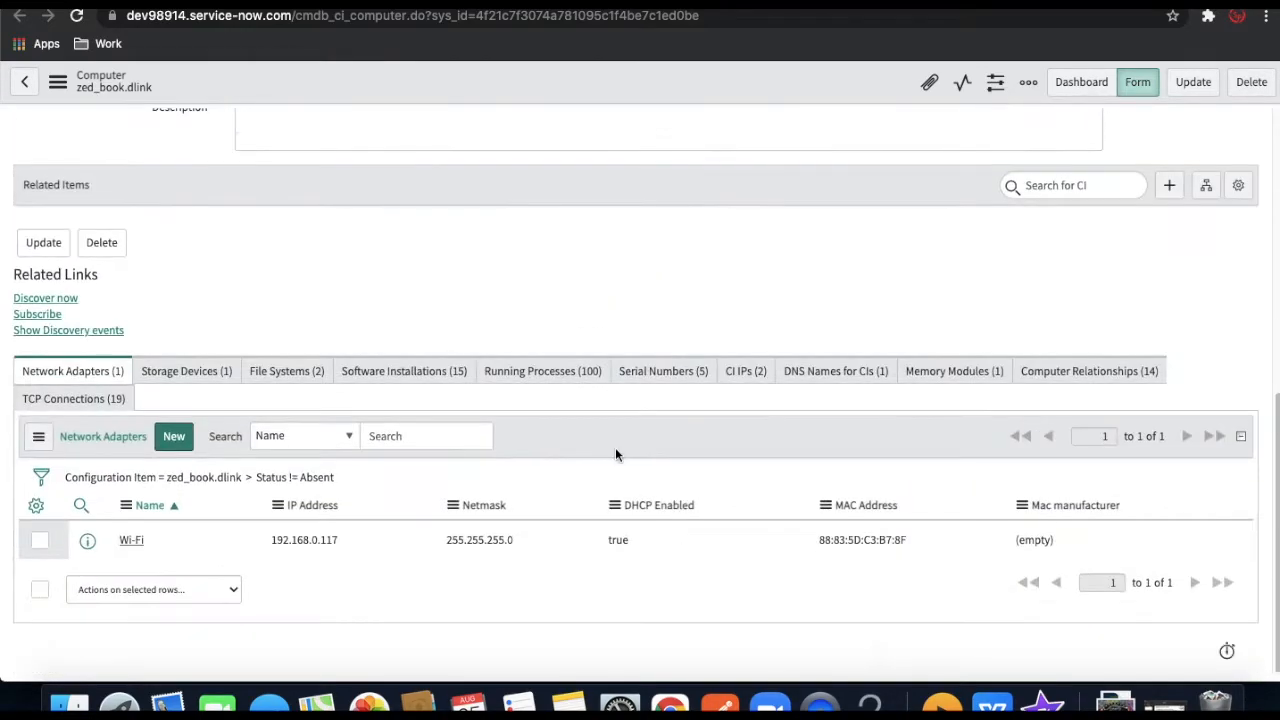
pyautogui.click(401, 377)
pyautogui.scroll(-3, 378, 550)
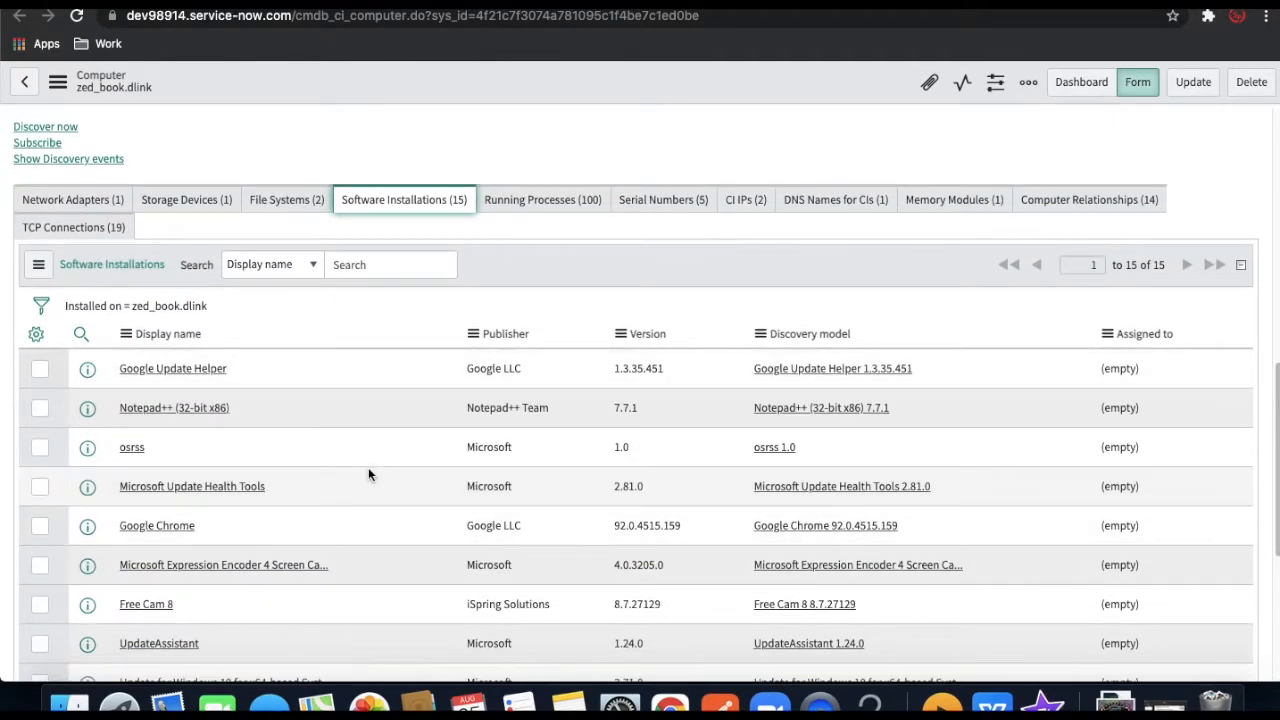
pyautogui.scroll(-3, 368, 470)
pyautogui.scroll(-3, 368, 474)
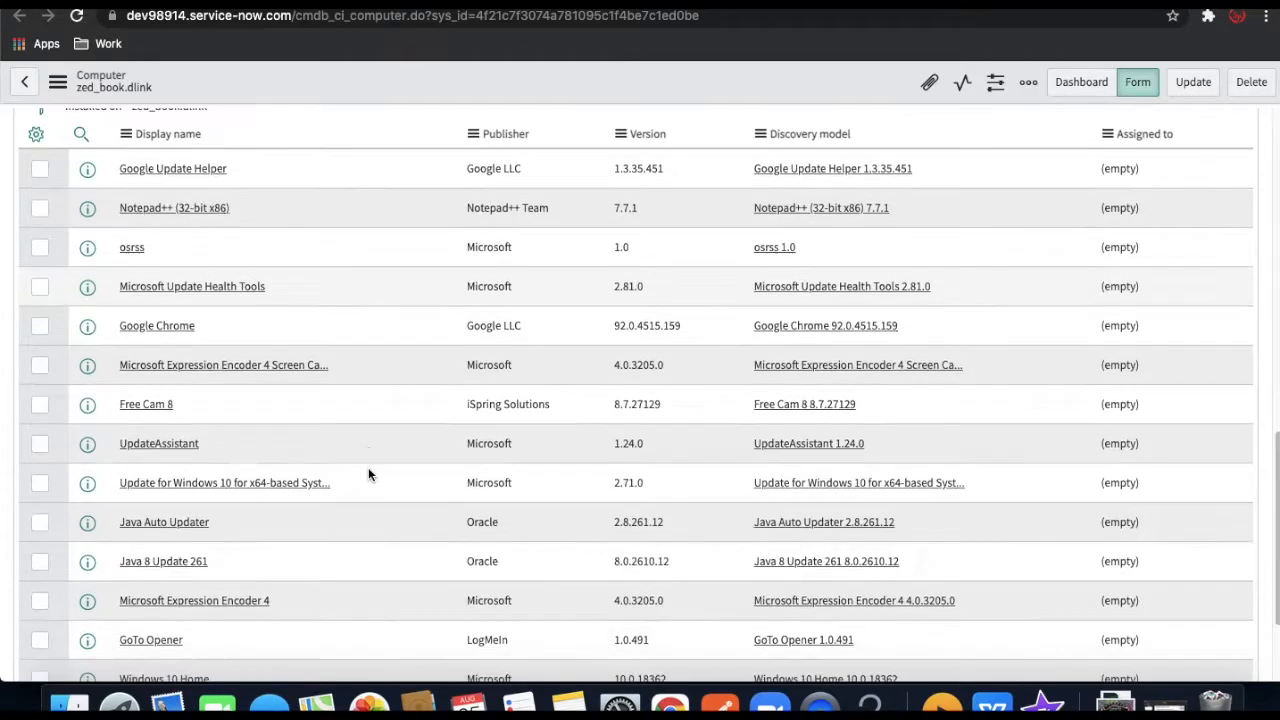
pyautogui.scroll(10, 378, 446)
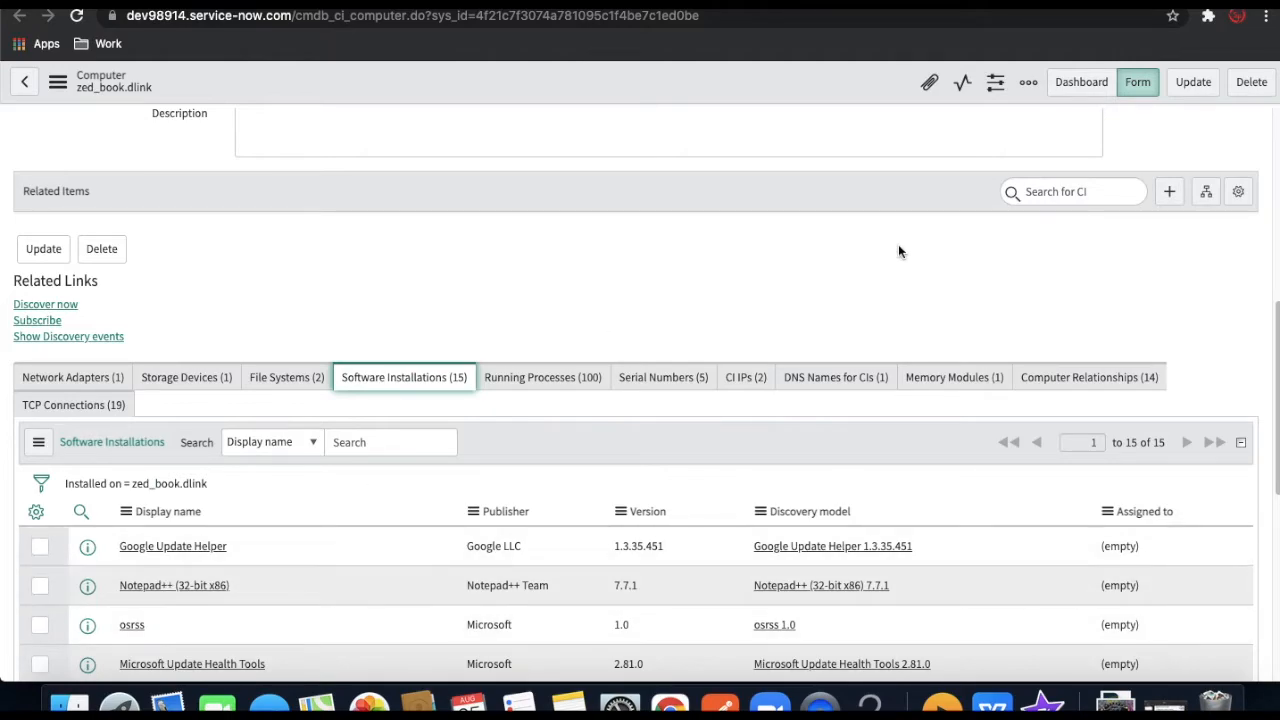
# Refresh the Software Installations and Software Discovery Models lists to show all records
pyautogui.click(999, 3)
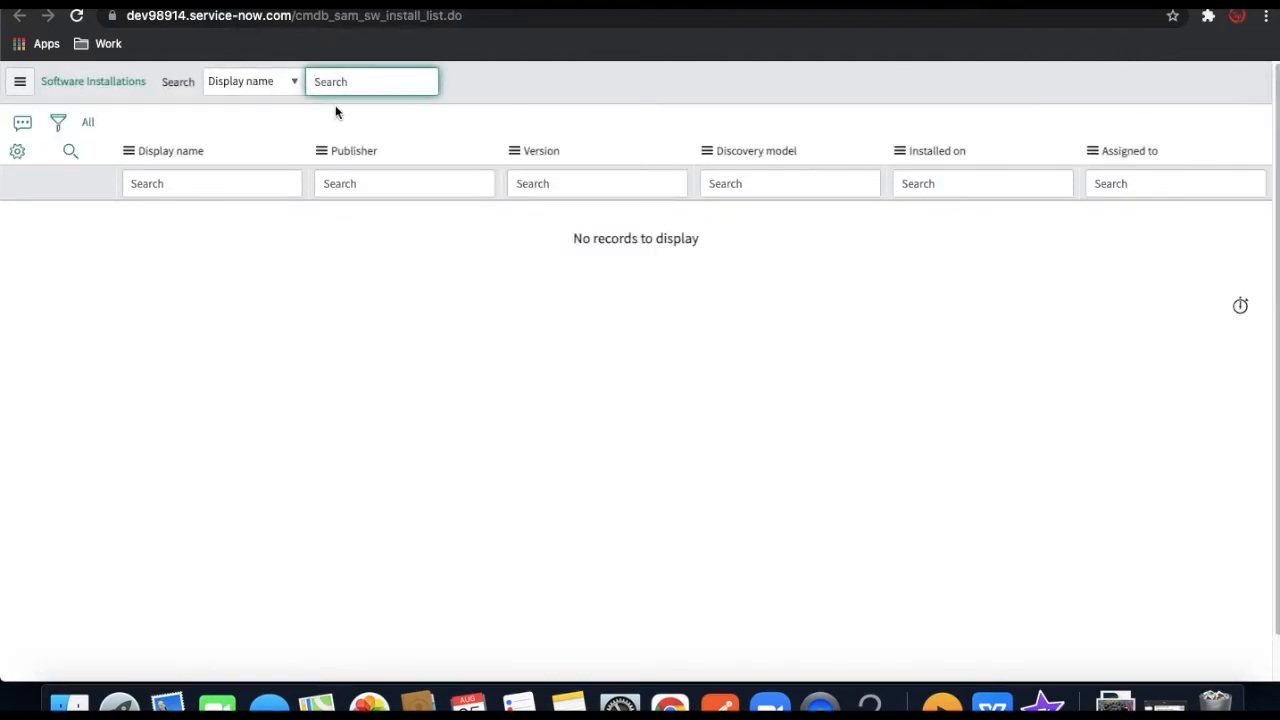
pyautogui.click(88, 123)
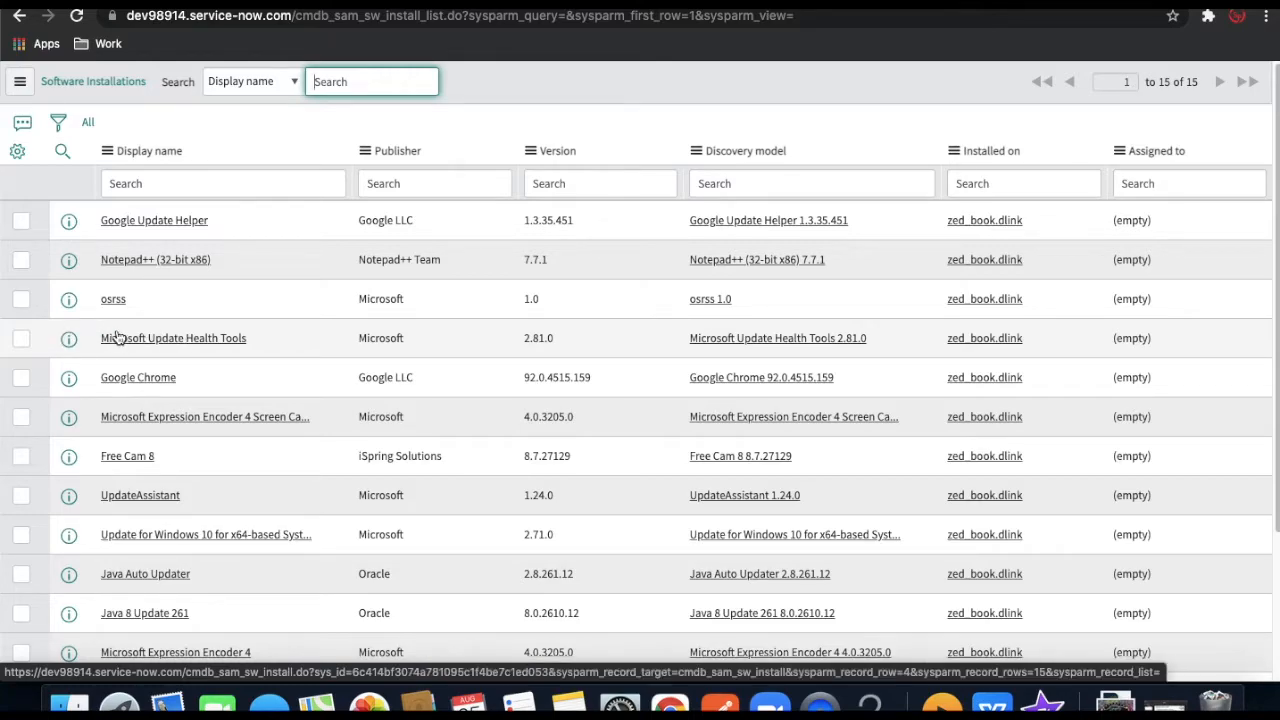
pyautogui.click(403, 2)
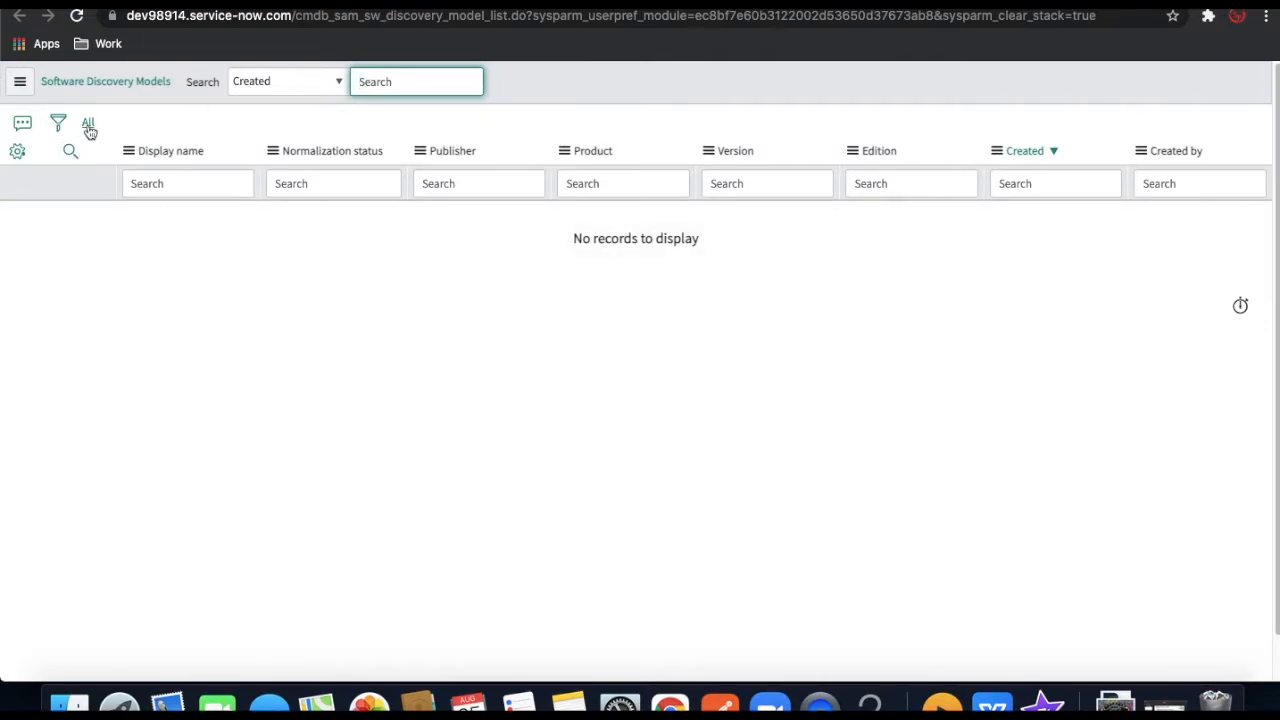
pyautogui.click(88, 125)
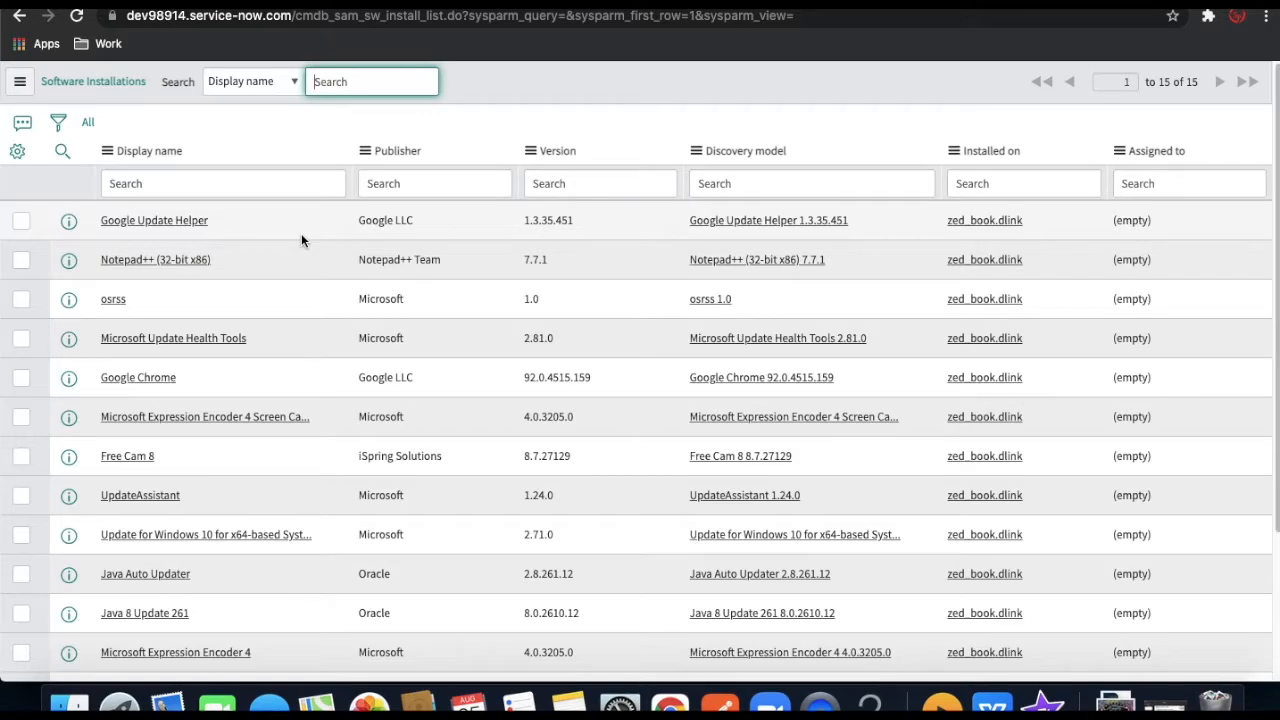
# Compare the Notepad++ (32-bit x86) installation with the discovery models' normalization statuses, and open the Microsoft Expression Encoder 4 4.0.3205.0 model
pyautogui.moveTo(235, 263); pyautogui.dragTo(94, 260)
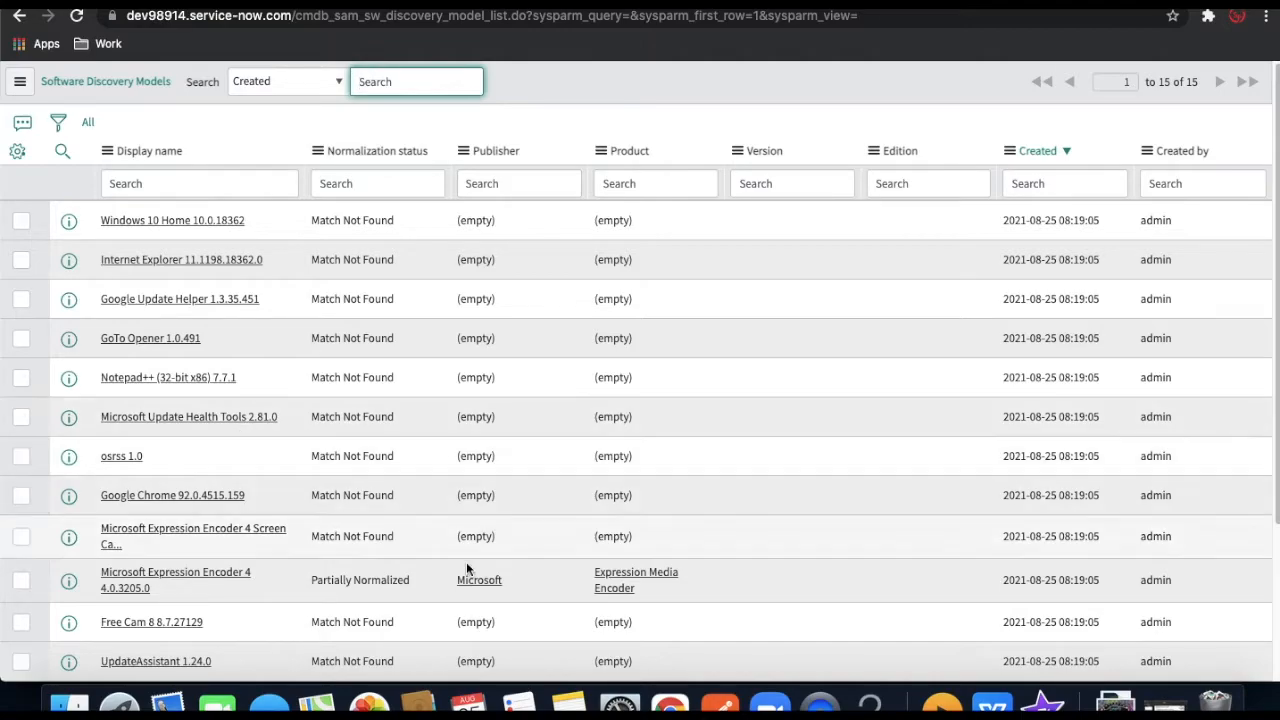
pyautogui.scroll(-1, 491, 594)
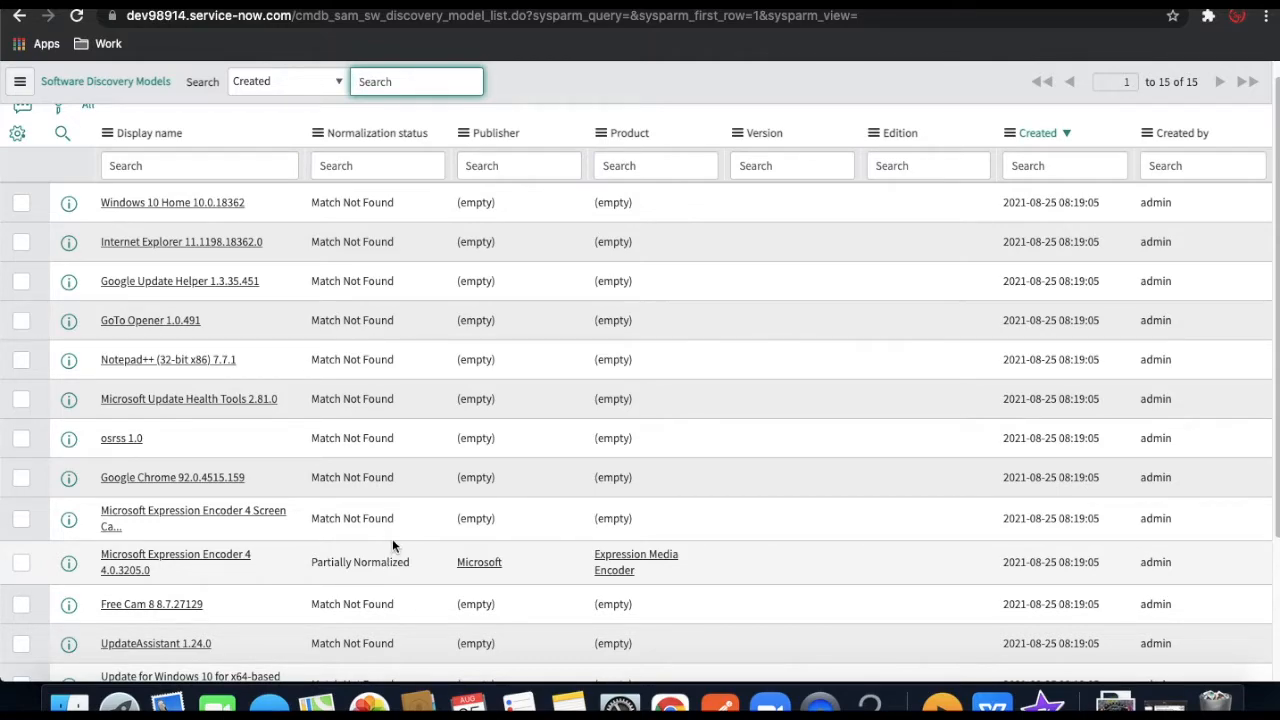
pyautogui.scroll(1, 391, 543)
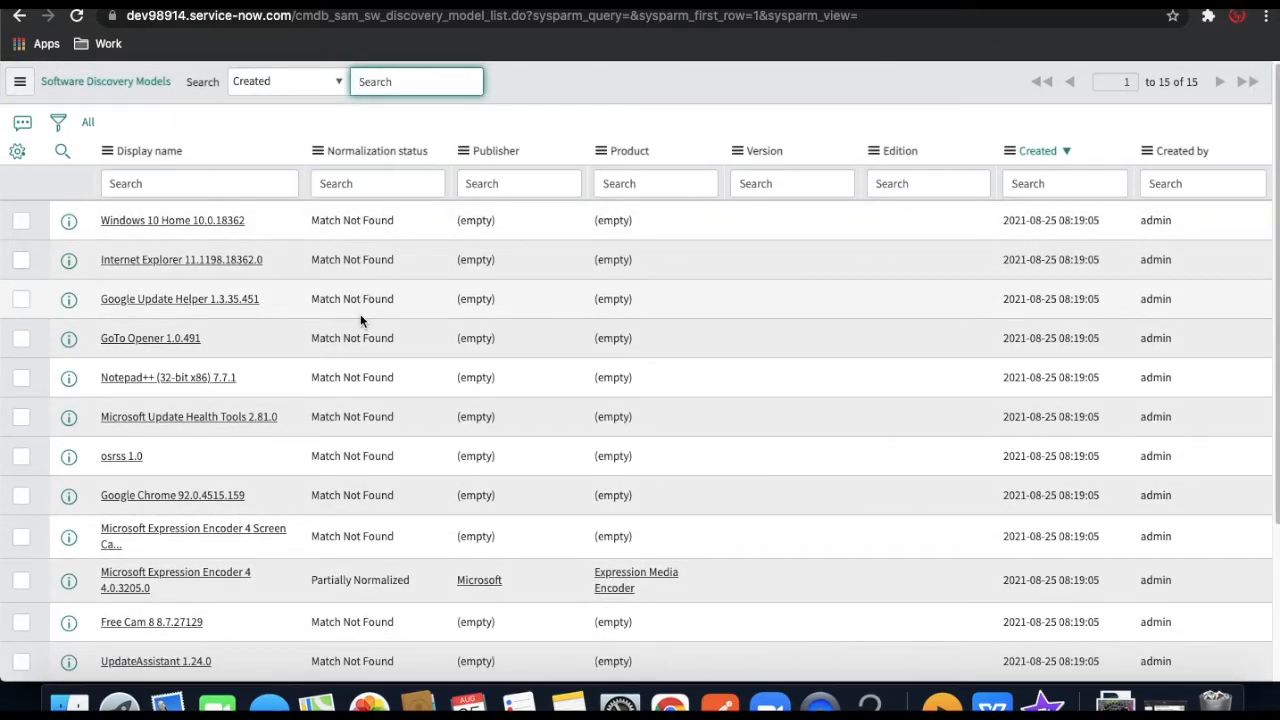
pyautogui.click(169, 593)
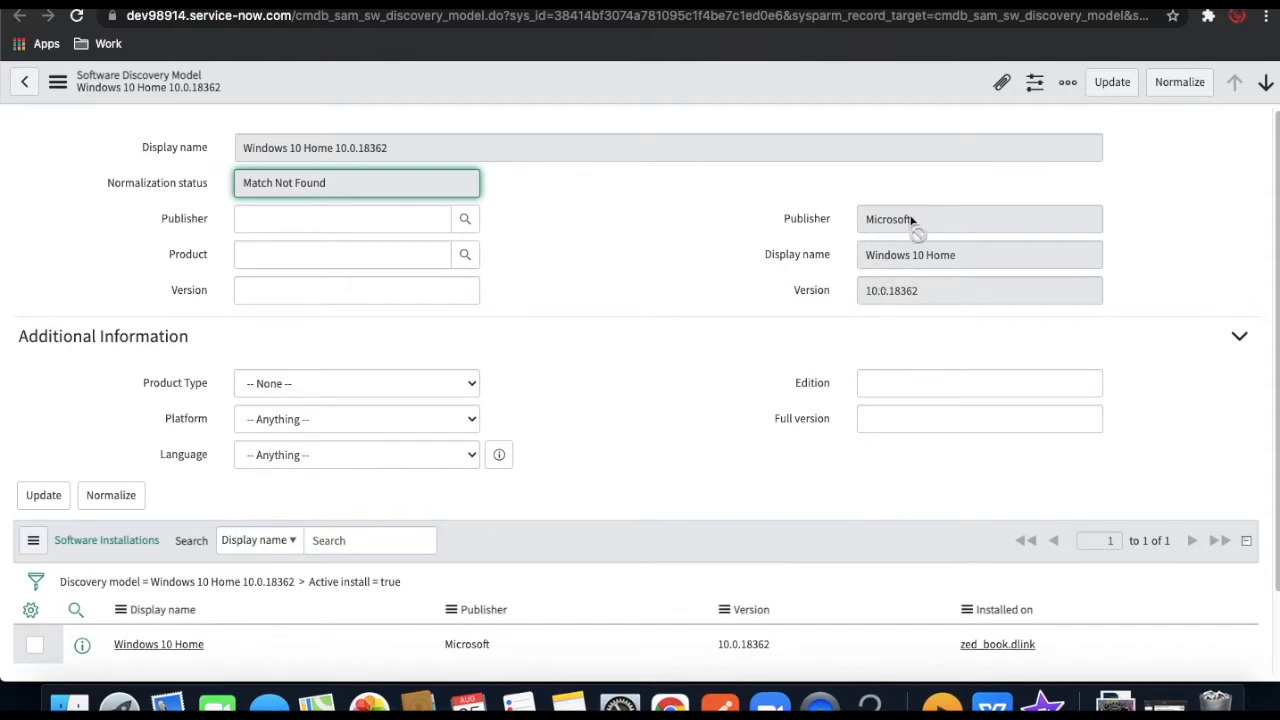
# Copy the discovered publisher name from the Windows 10 Home 10.0.18362 discovery model
pyautogui.moveTo(920, 219); pyautogui.dragTo(868, 222)
pyautogui.press('super+c')
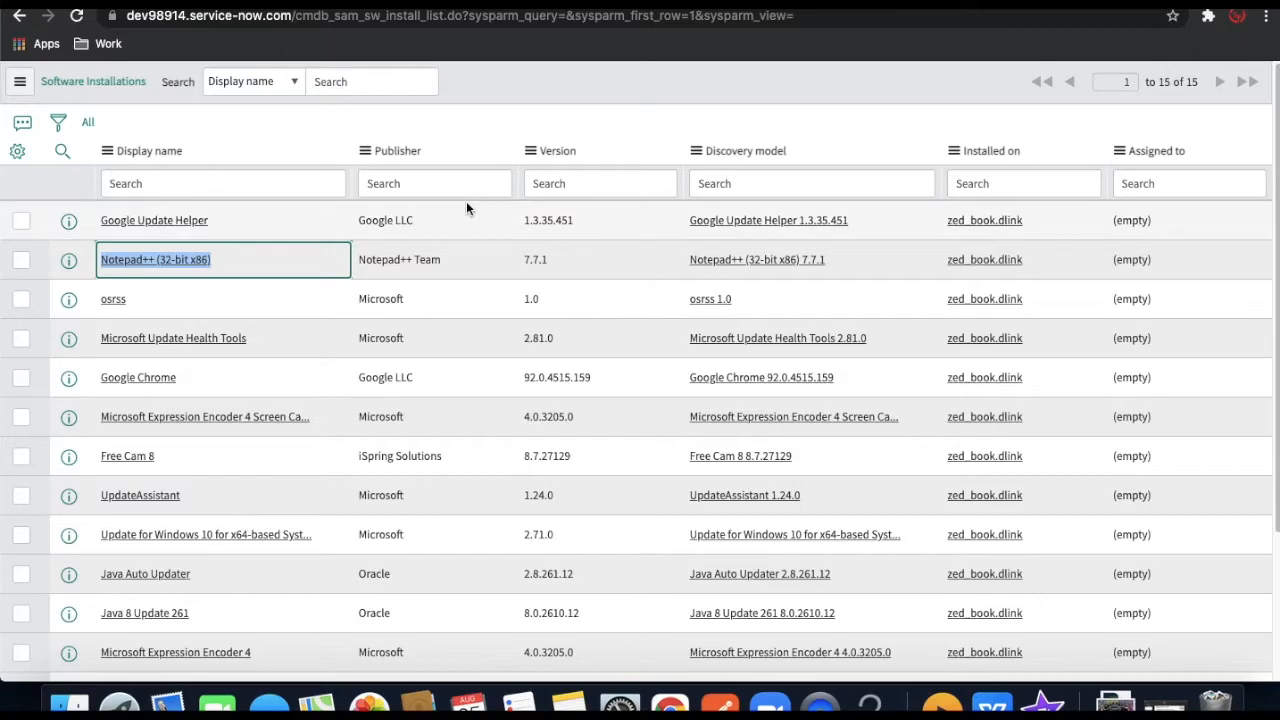
# Filter the Software Installations list by publisher Microsoft and display name containing Windows 10 Home, copied from the discovery model
pyautogui.click(463, 193)
pyautogui.press('super+v')
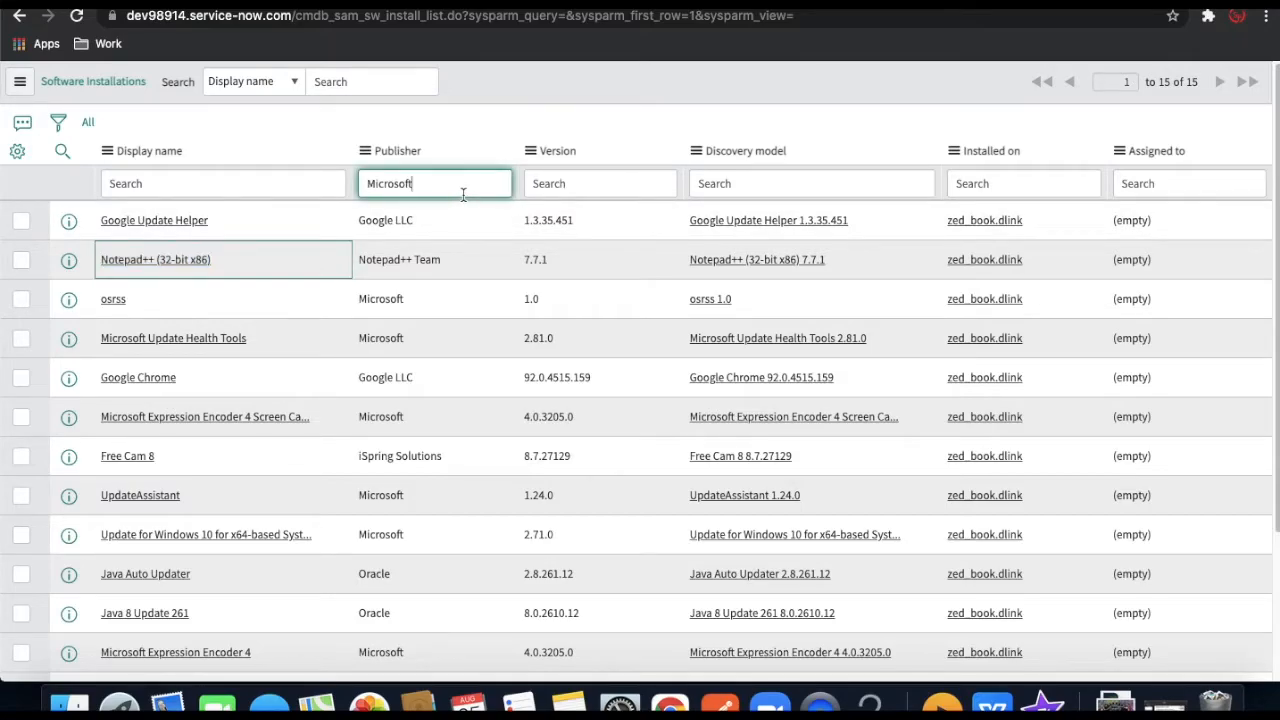
pyautogui.press('Return')
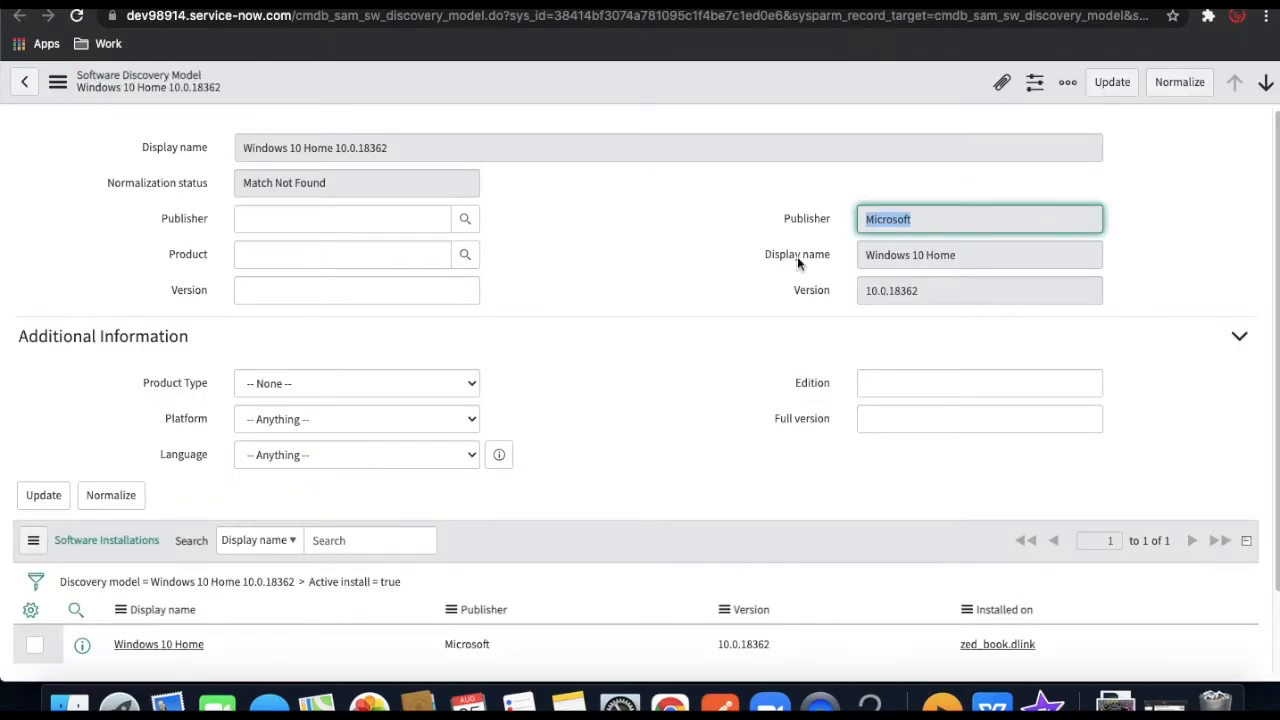
pyautogui.press('Tab')
pyautogui.hotkey('ctrl', 'c')
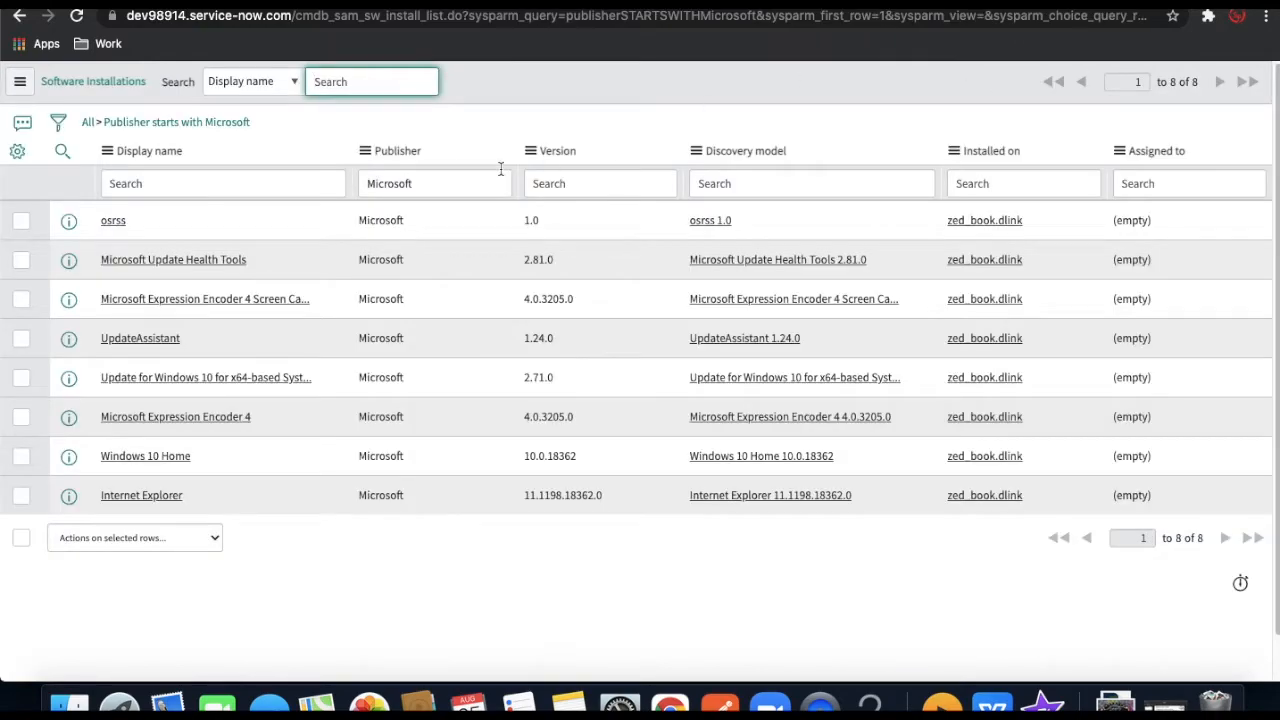
pyautogui.click(252, 181)
pyautogui.write('*')
pyautogui.hotkey('ctrl', 'v')
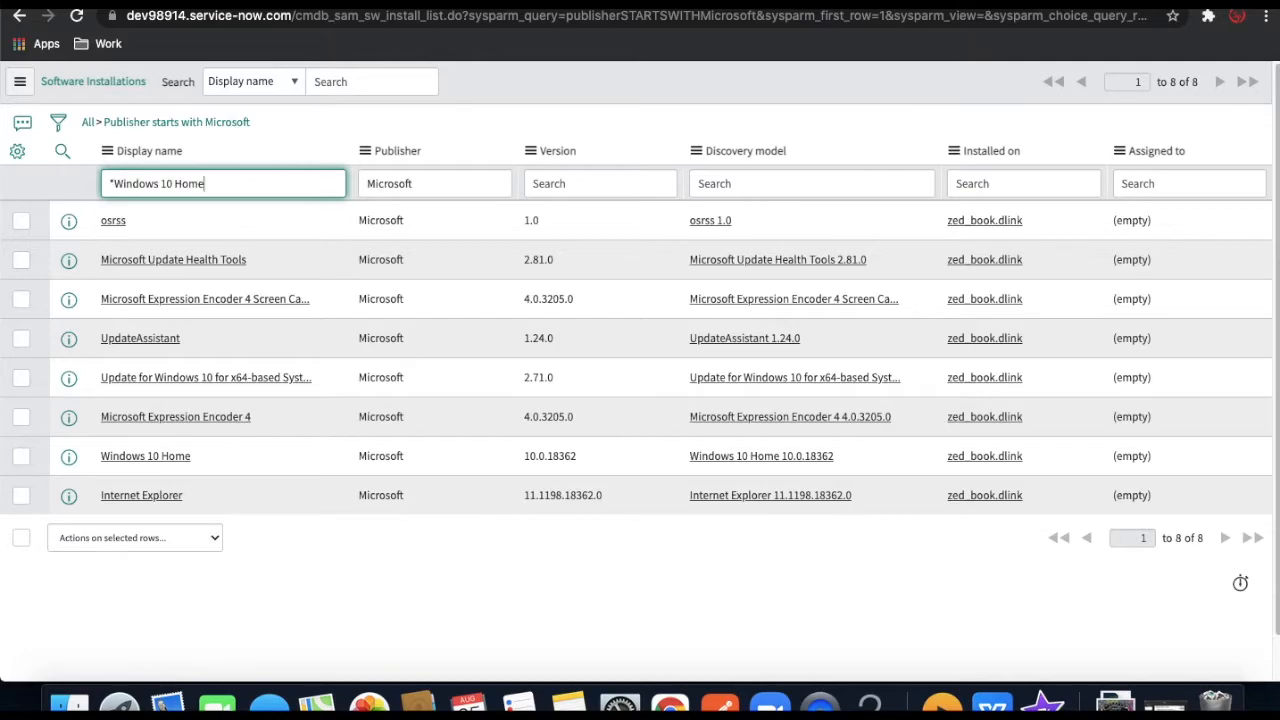
pyautogui.press('Return')
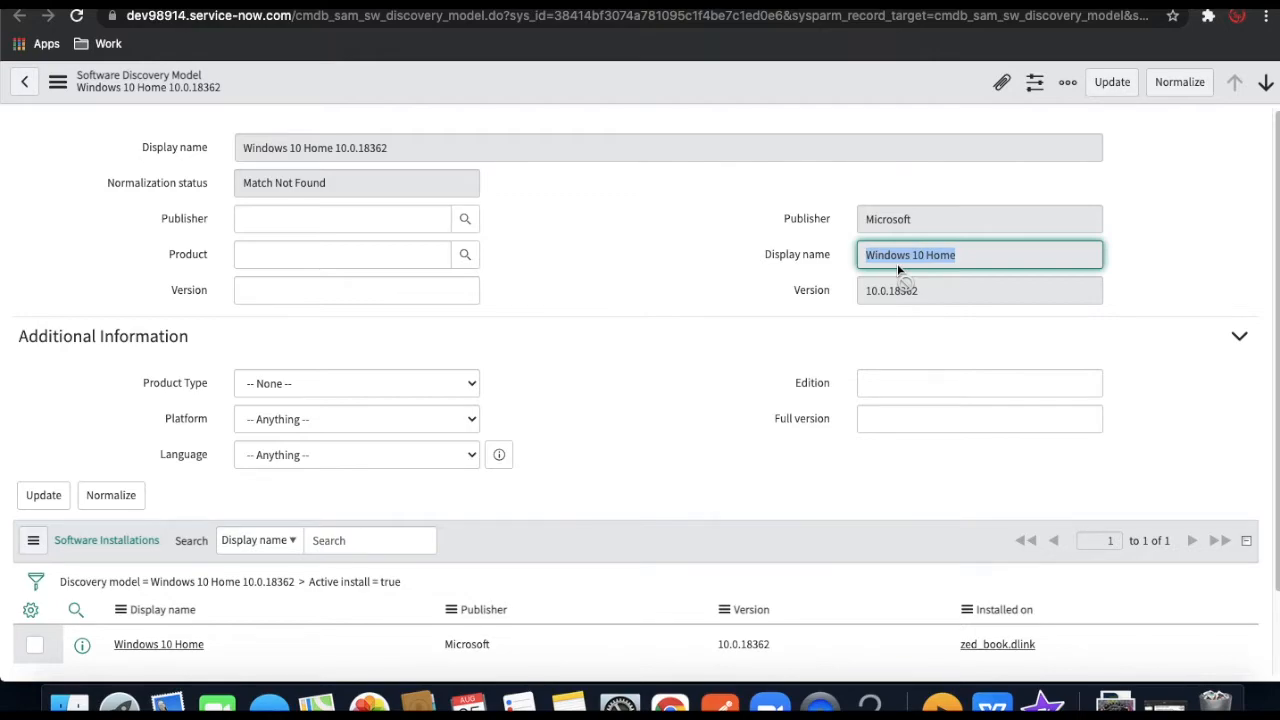
# Compare the normalization details of the Microsoft Expression Encoder 4 4.0.3205.0 and Windows 10 Home 10.0.18362 discovery models
pyautogui.click(590, 365)
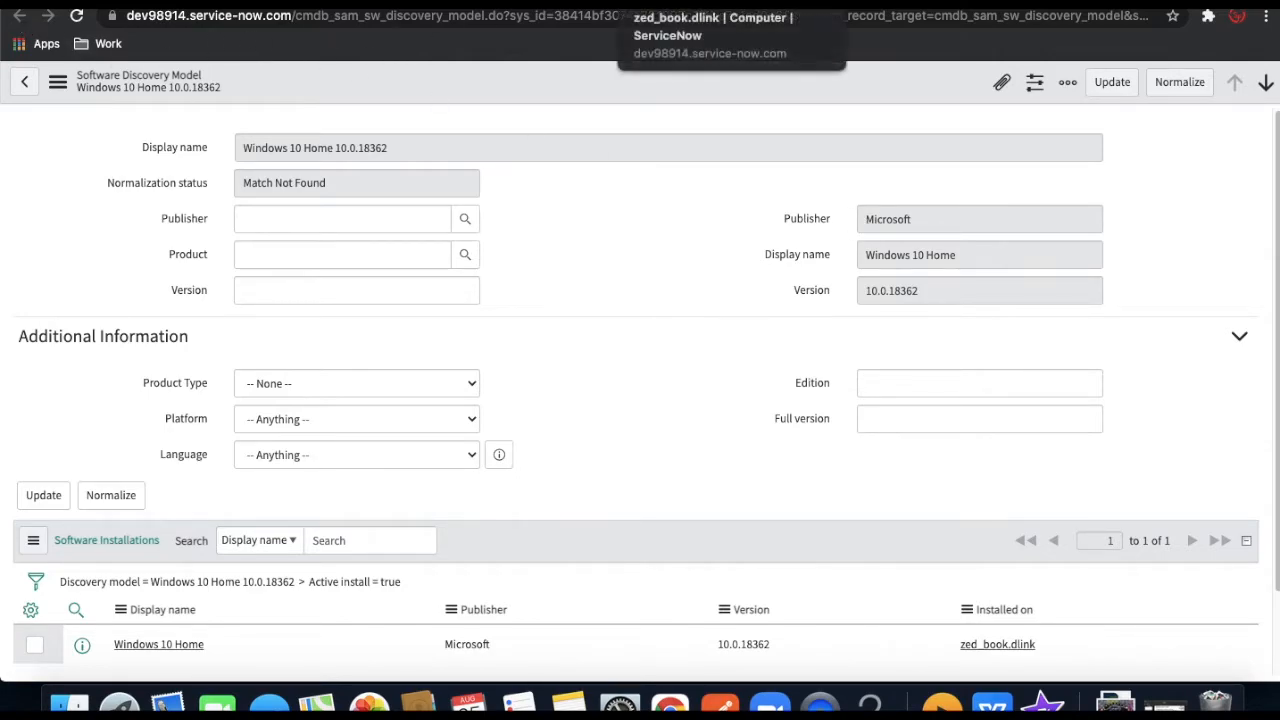
pyautogui.click(530, 4)
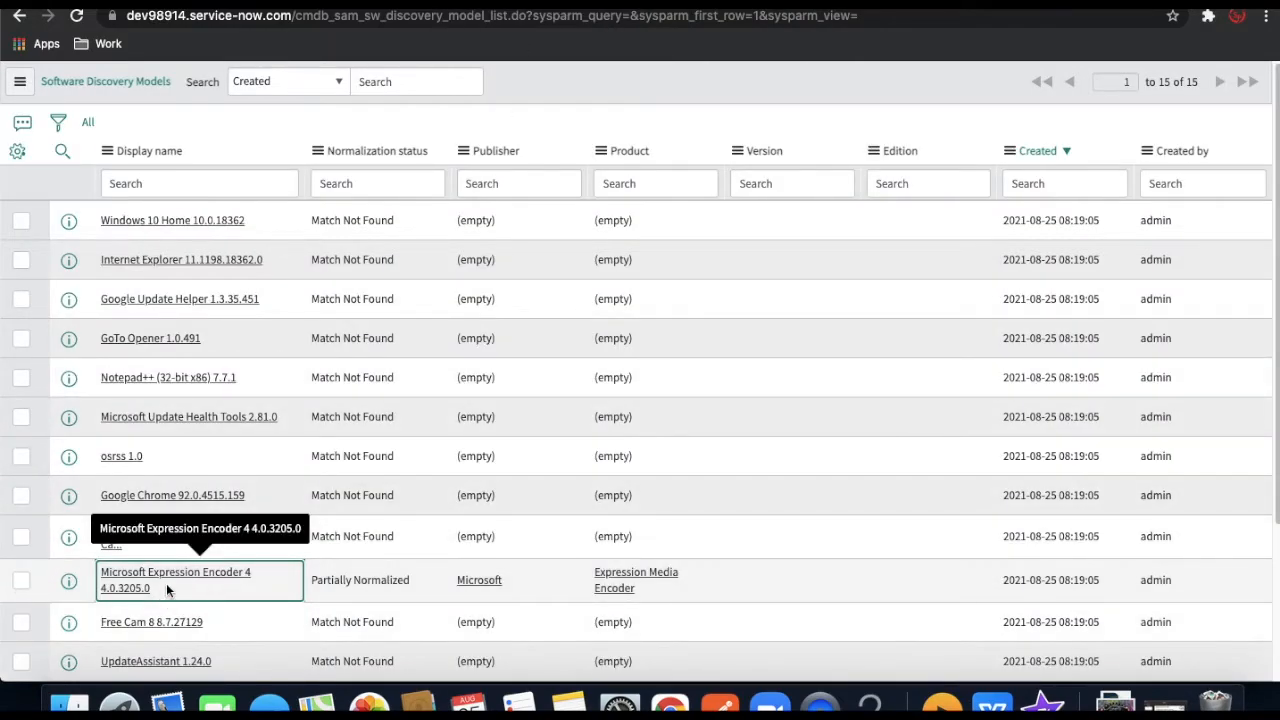
pyautogui.click(603, 5)
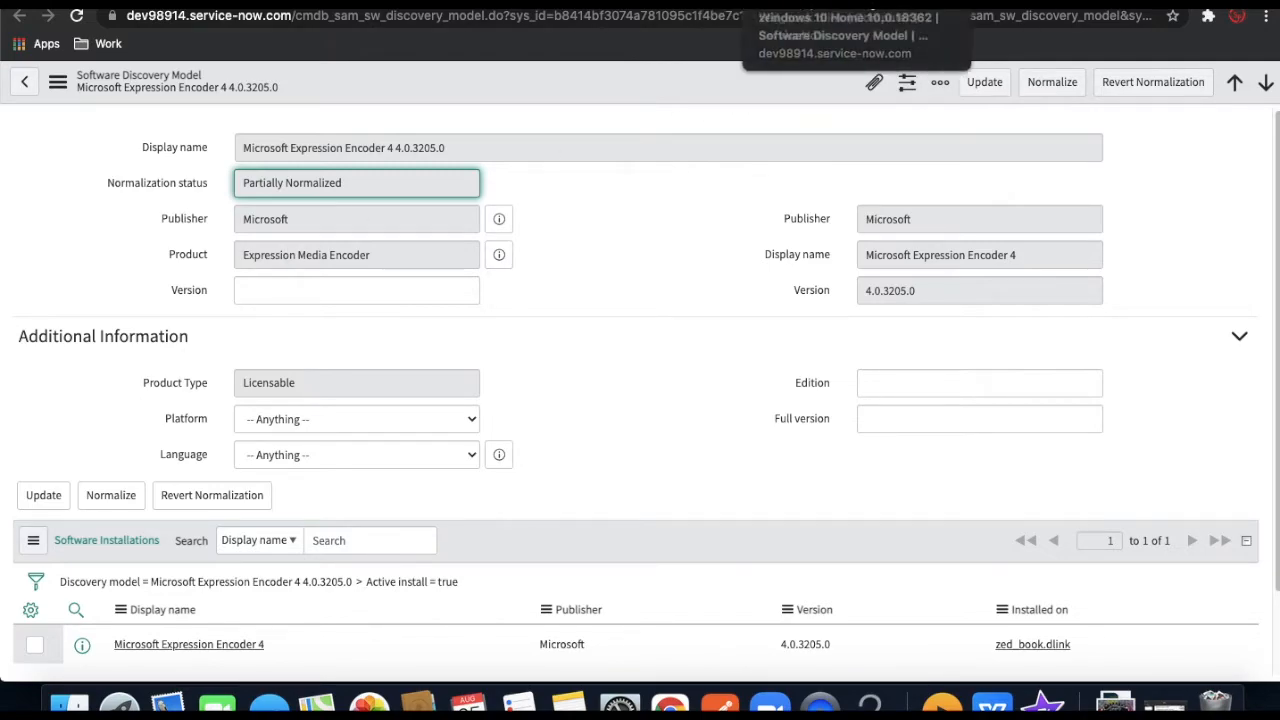
pyautogui.click(1265, 82)
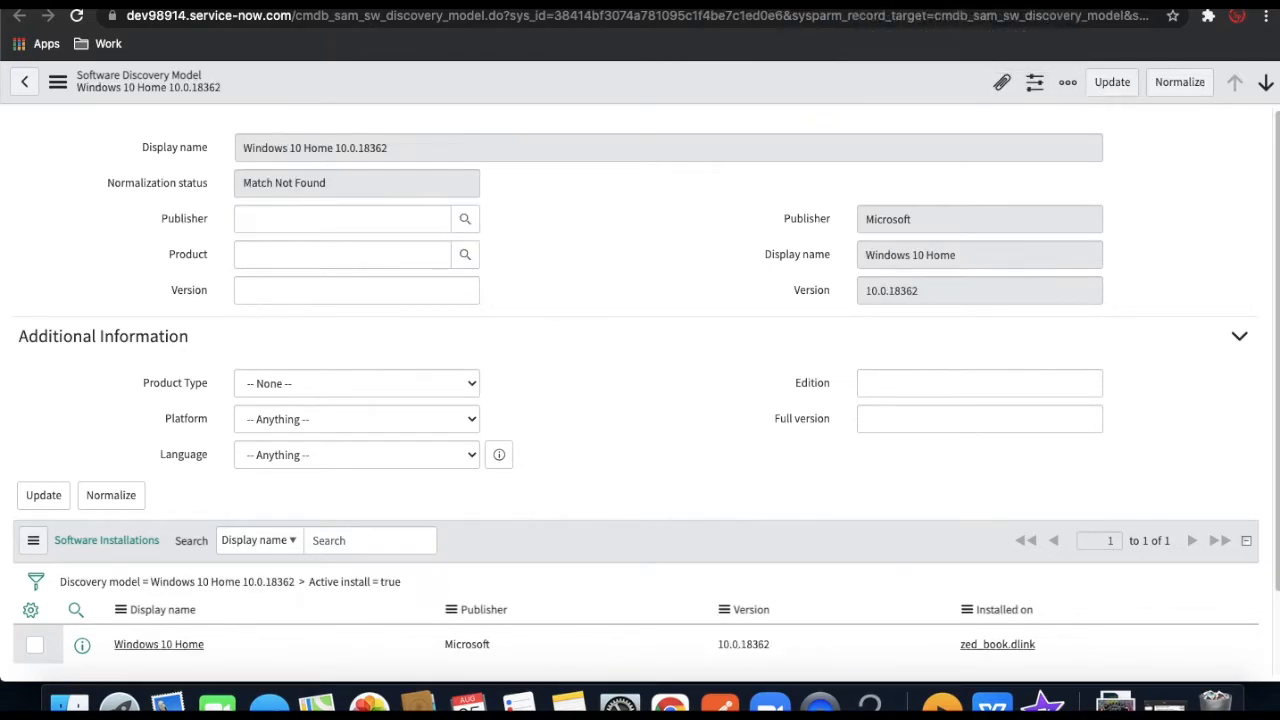
# Set the normalized publisher of the Windows 10 Home 10.0.18362 discovery model to Microsoft
pyautogui.click(424, 218)
pyautogui.write('m')
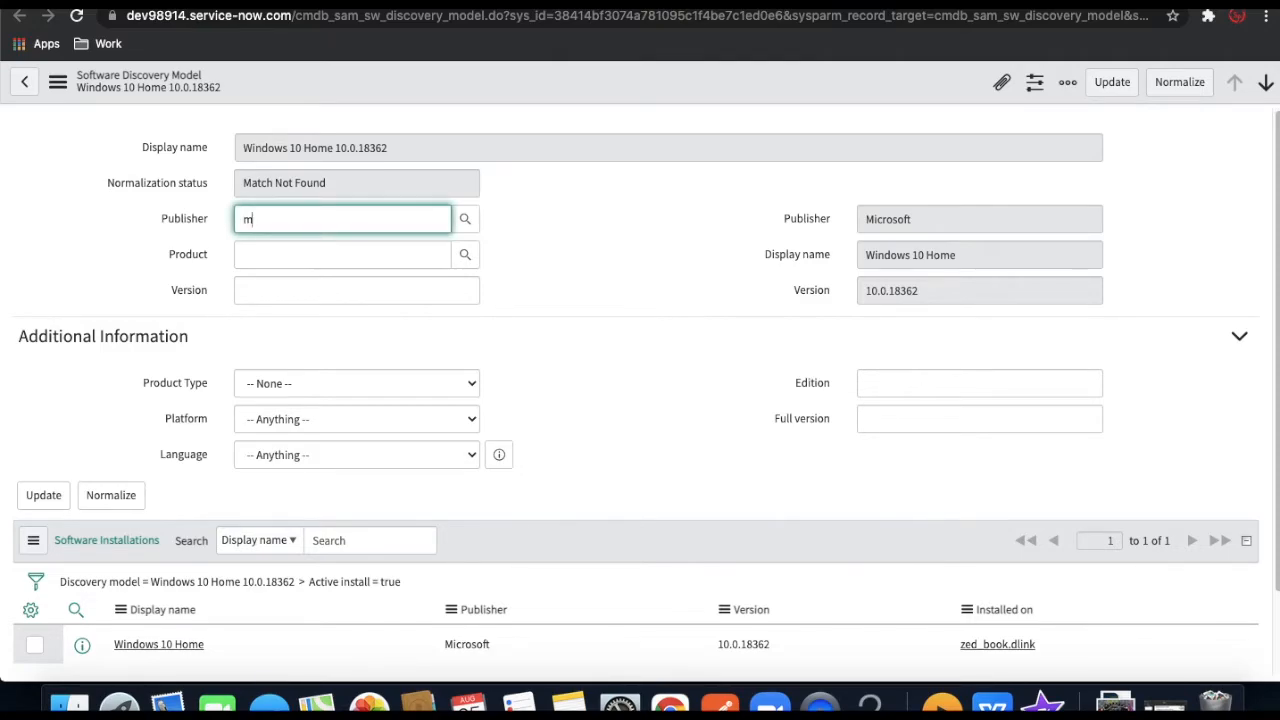
pyautogui.write('icr')
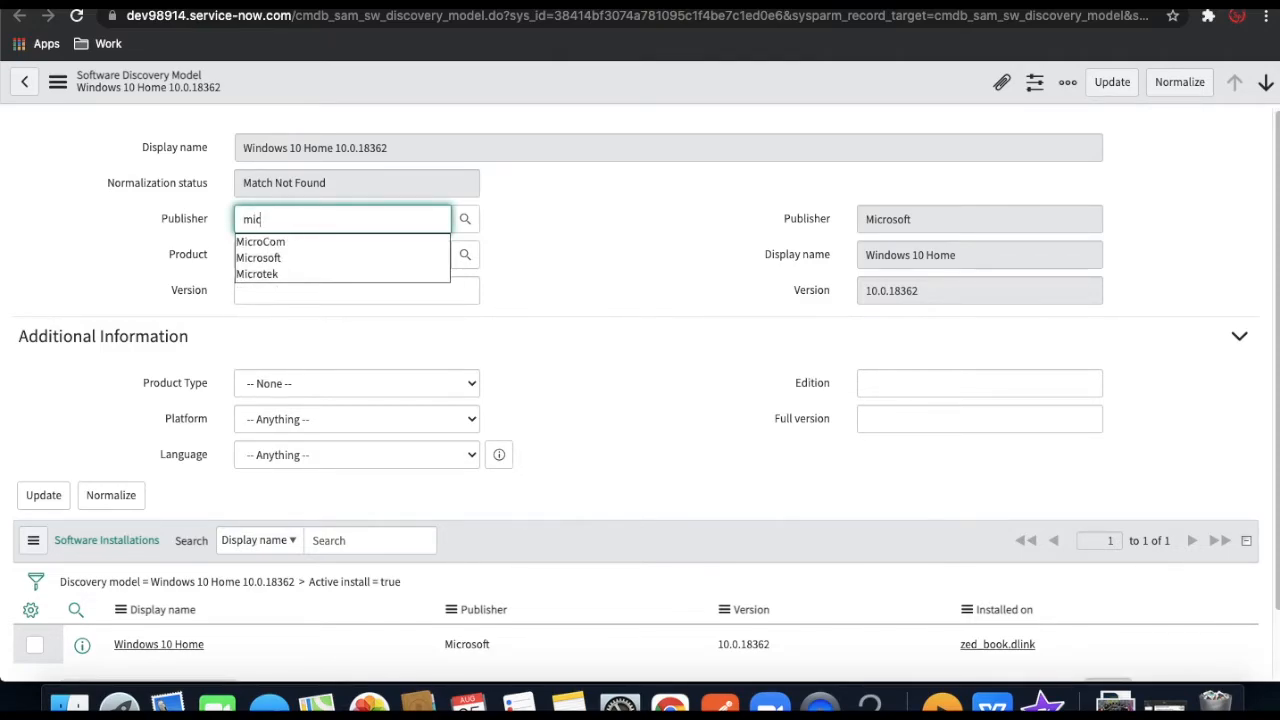
pyautogui.click(356, 257)
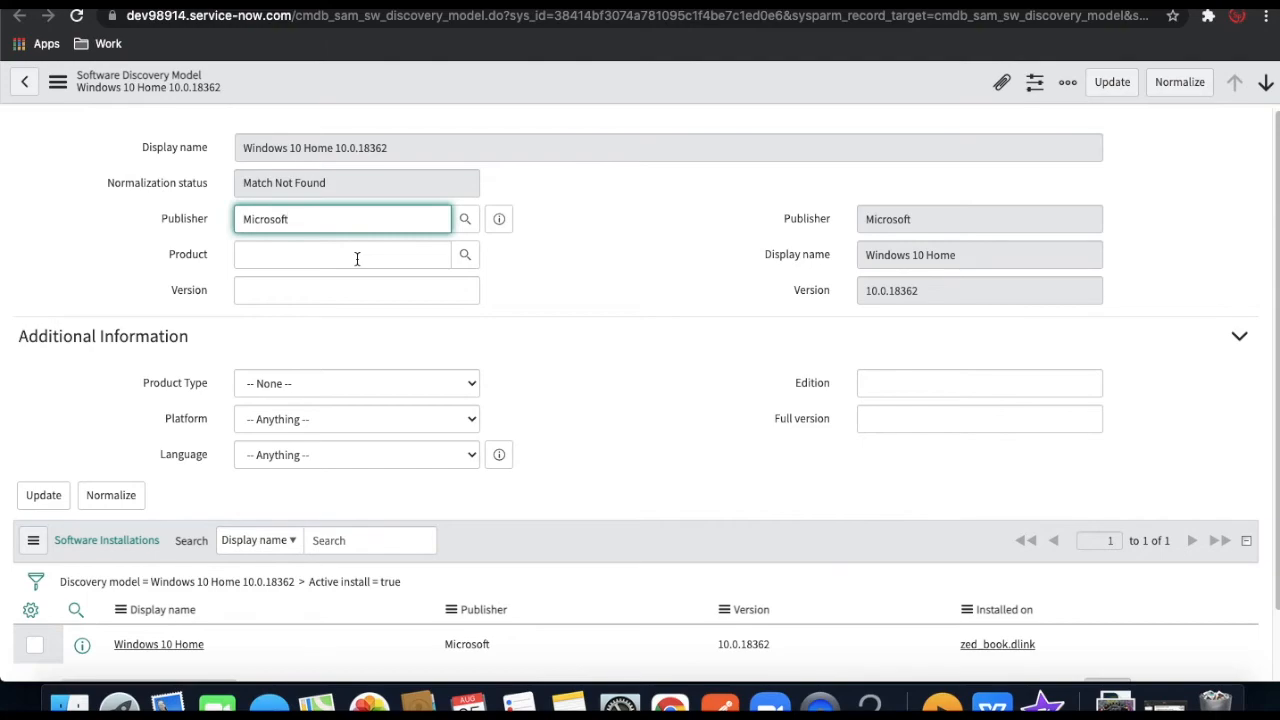
# Look for a matching product by entering "wi" as the normalized product, and copy the discovered display name Windows 10 Home
pyautogui.click(335, 257)
pyautogui.write('wi')
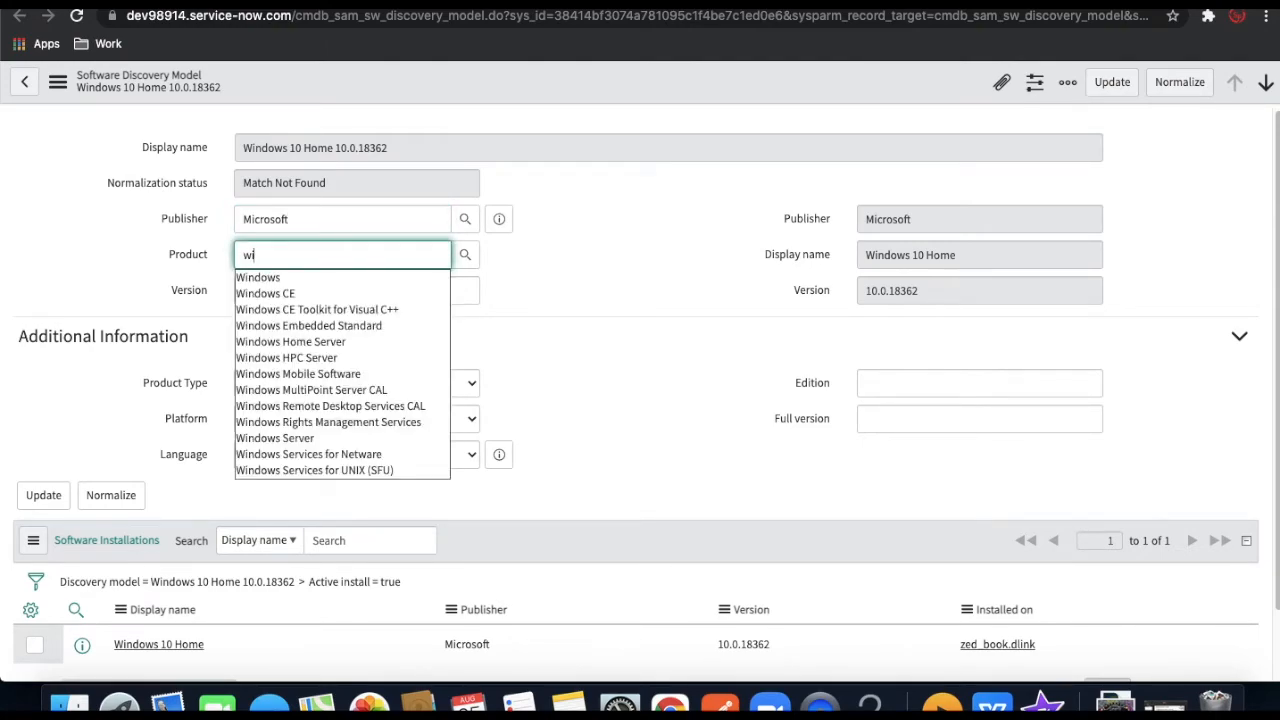
pyautogui.click(979, 255)
pyautogui.moveTo(980, 258); pyautogui.dragTo(849, 258)
pyautogui.press('super+c')
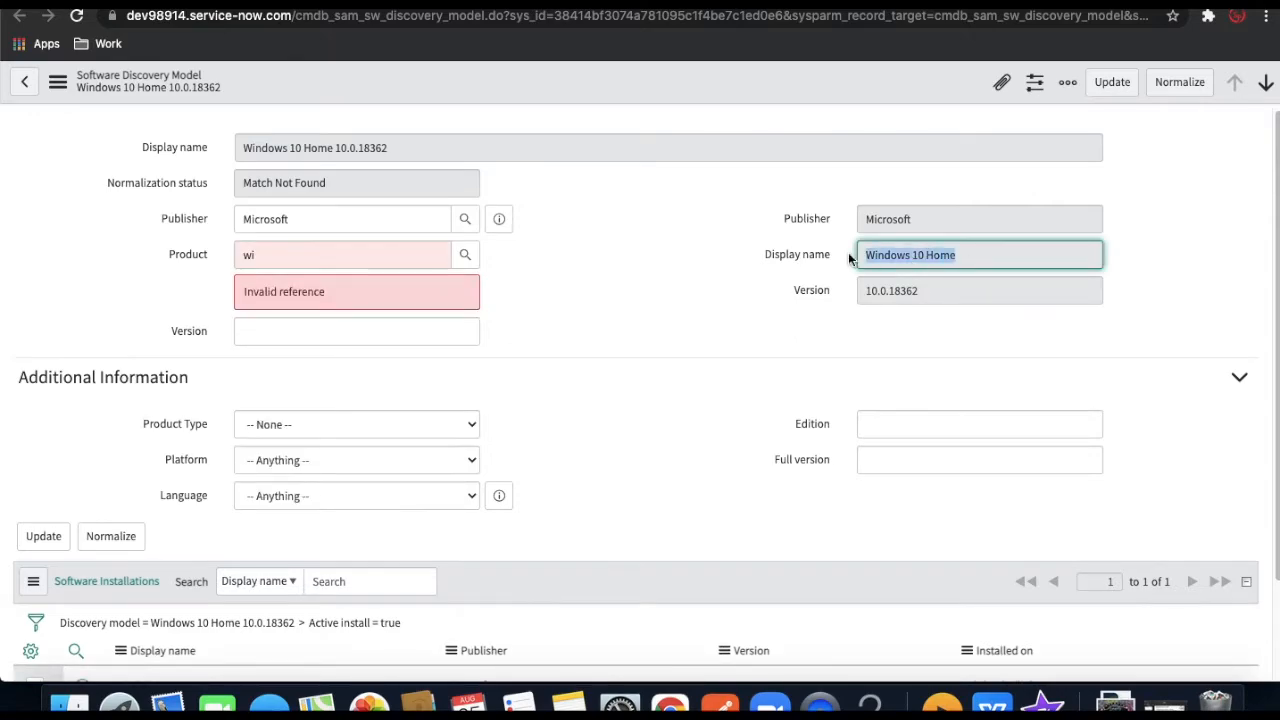
# Create a custom software product named Windows 10 Home with publisher Microsoft and product type Licensable as the discovery model's product
pyautogui.click(465, 258)
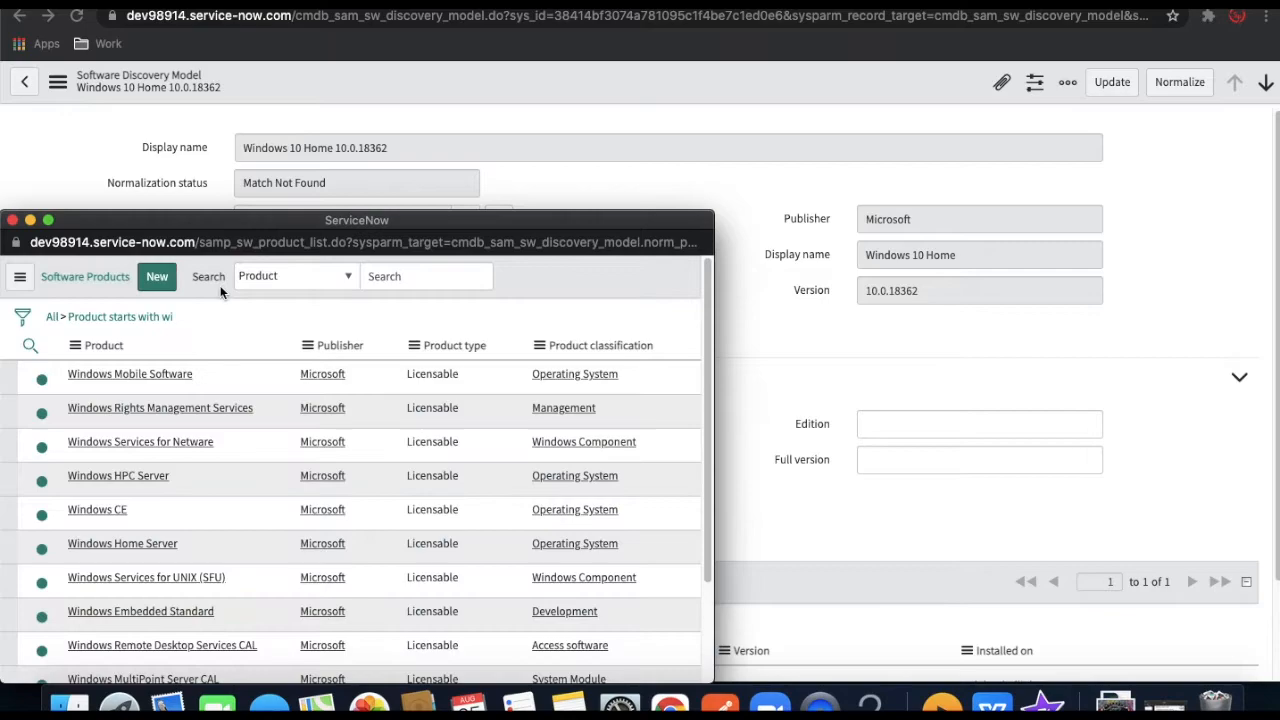
pyautogui.click(157, 280)
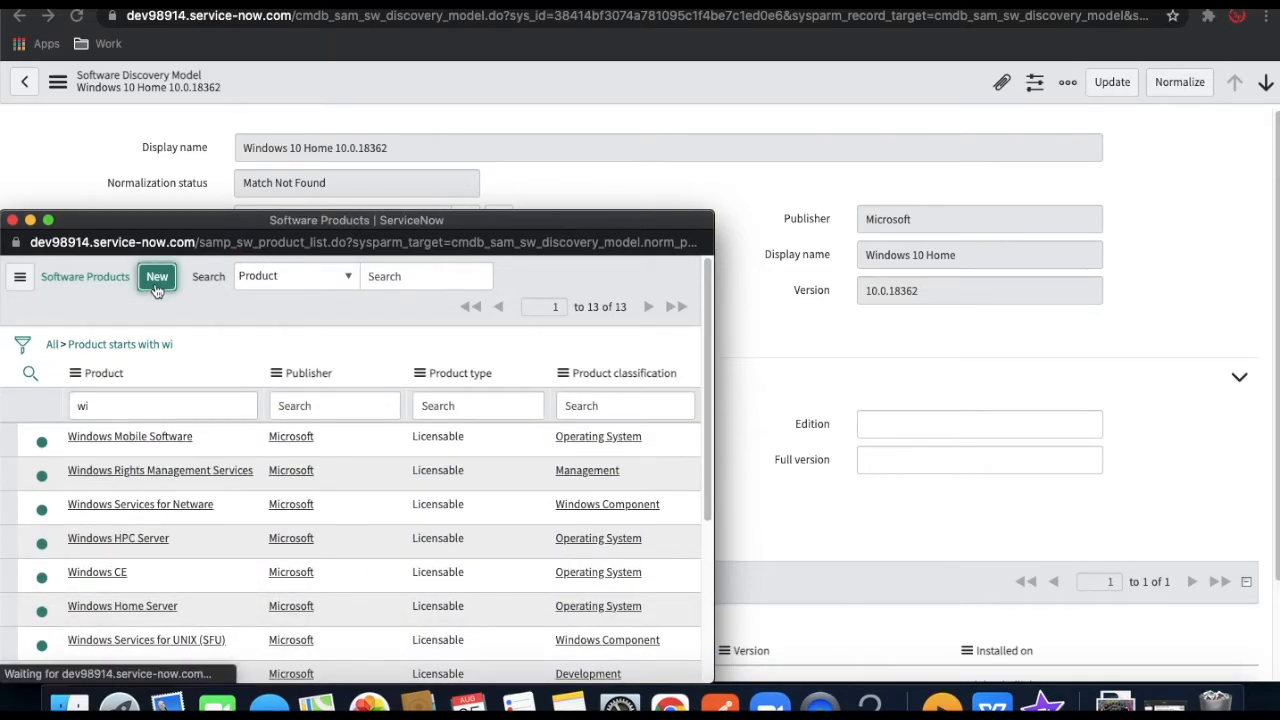
pyautogui.click(154, 343)
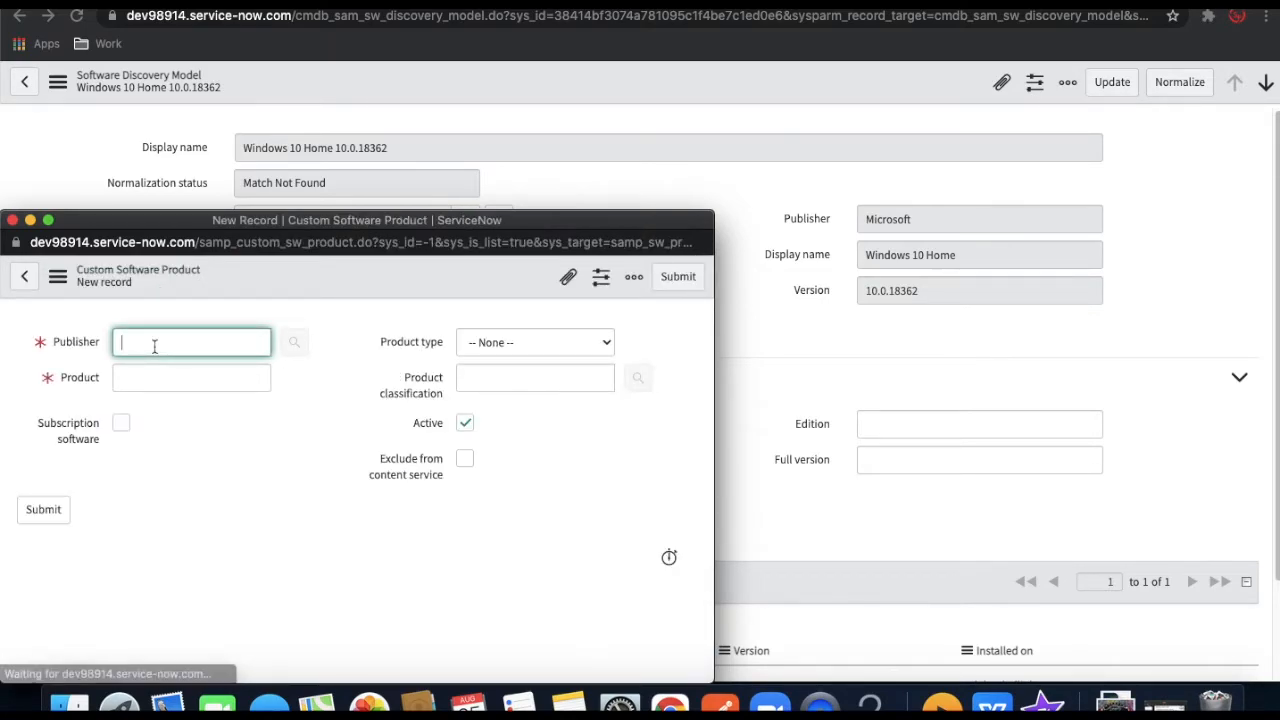
pyautogui.write('m')
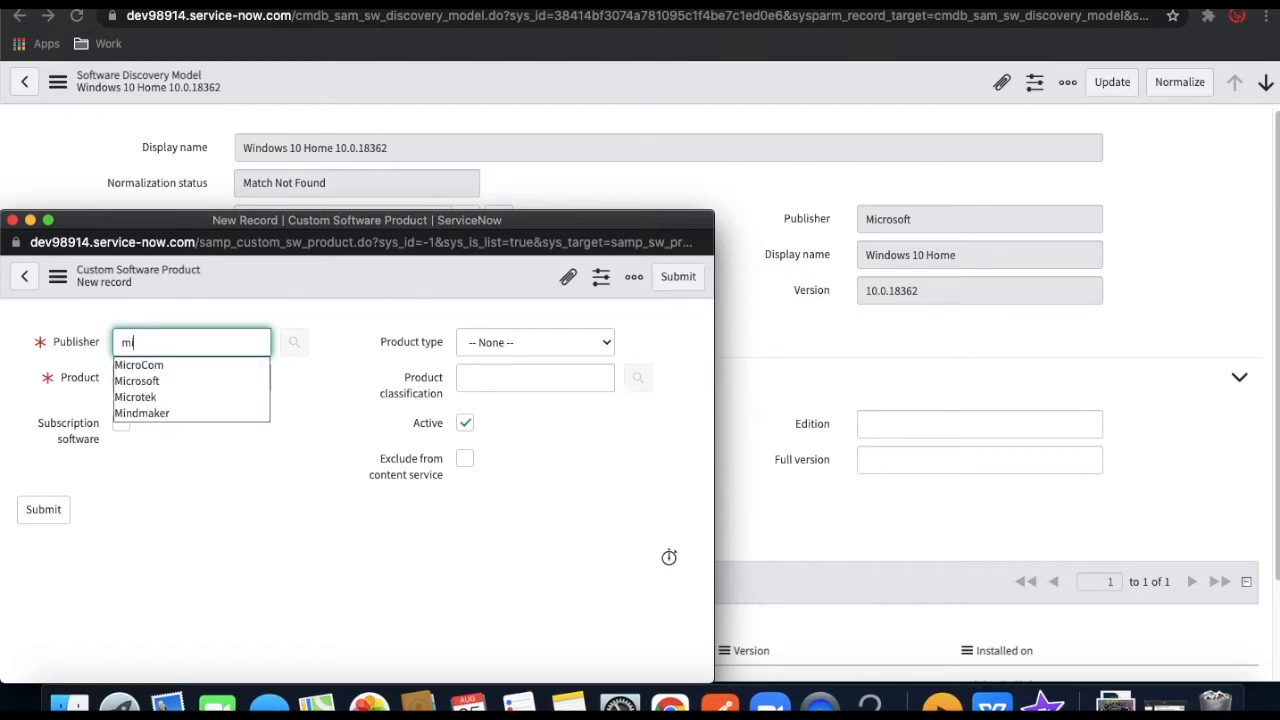
pyautogui.write('icro')
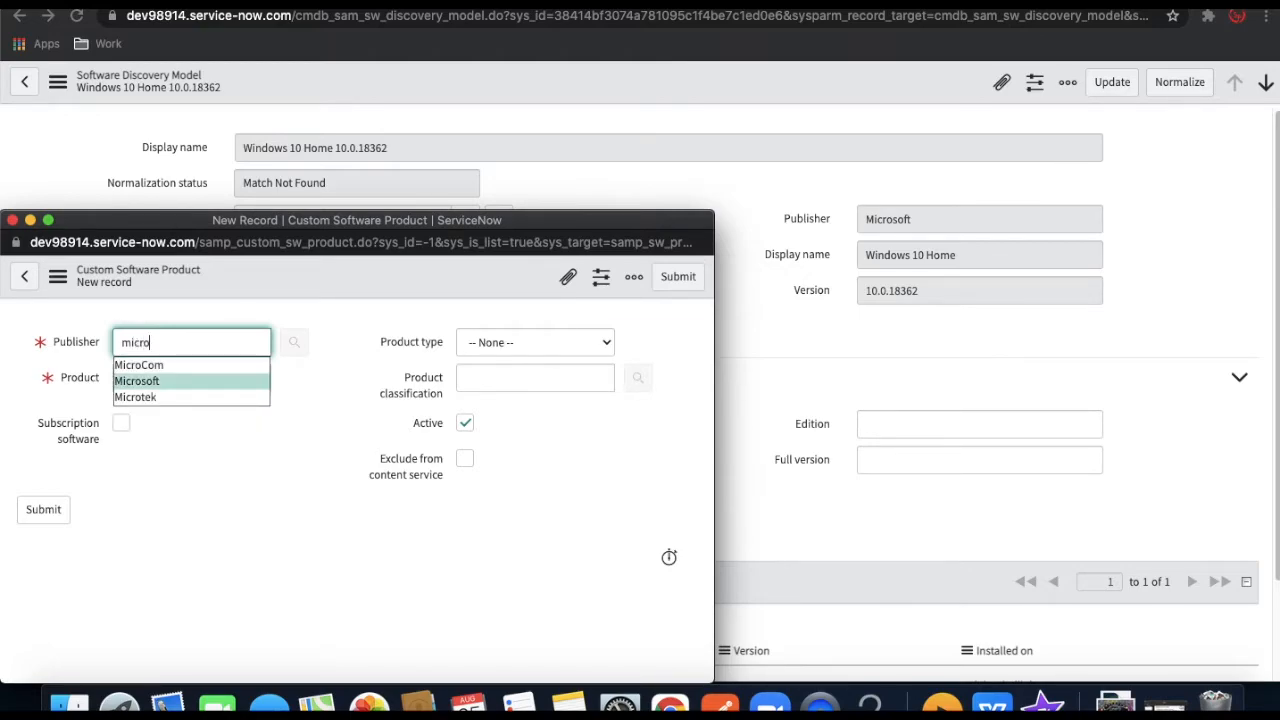
pyautogui.click(158, 380)
pyautogui.click(158, 377)
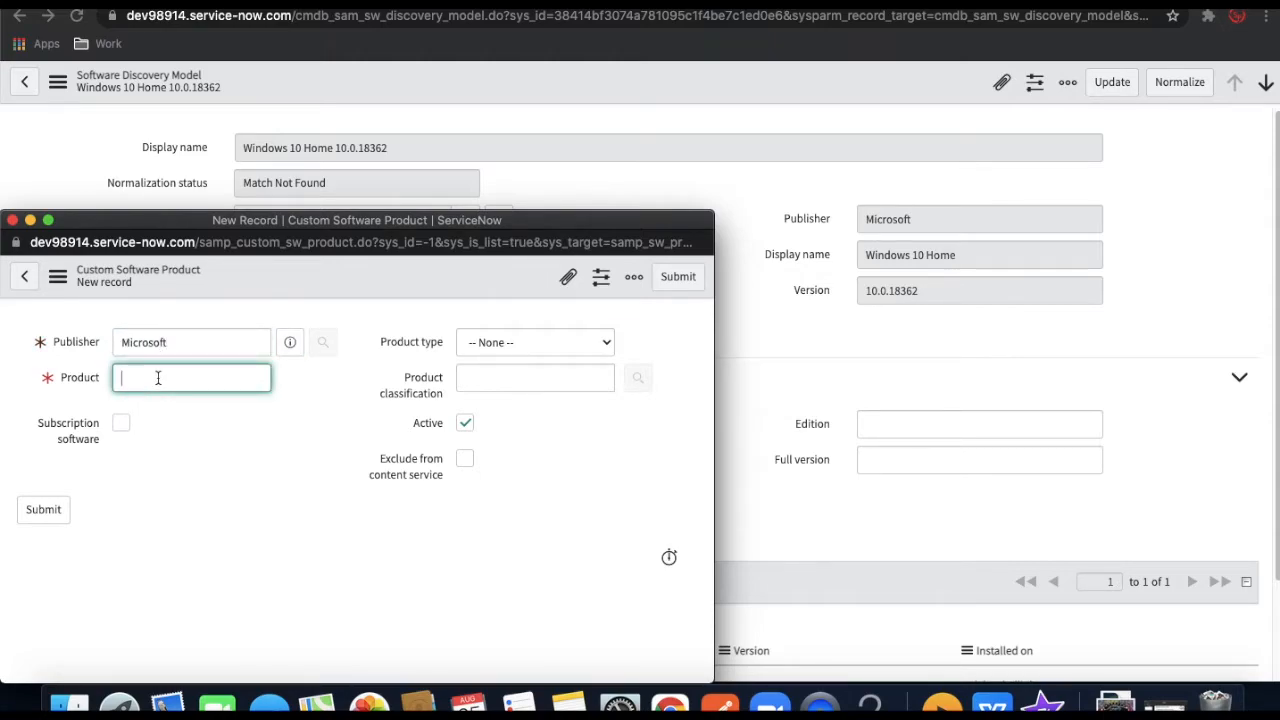
pyautogui.press('super+v')
pyautogui.click(179, 422)
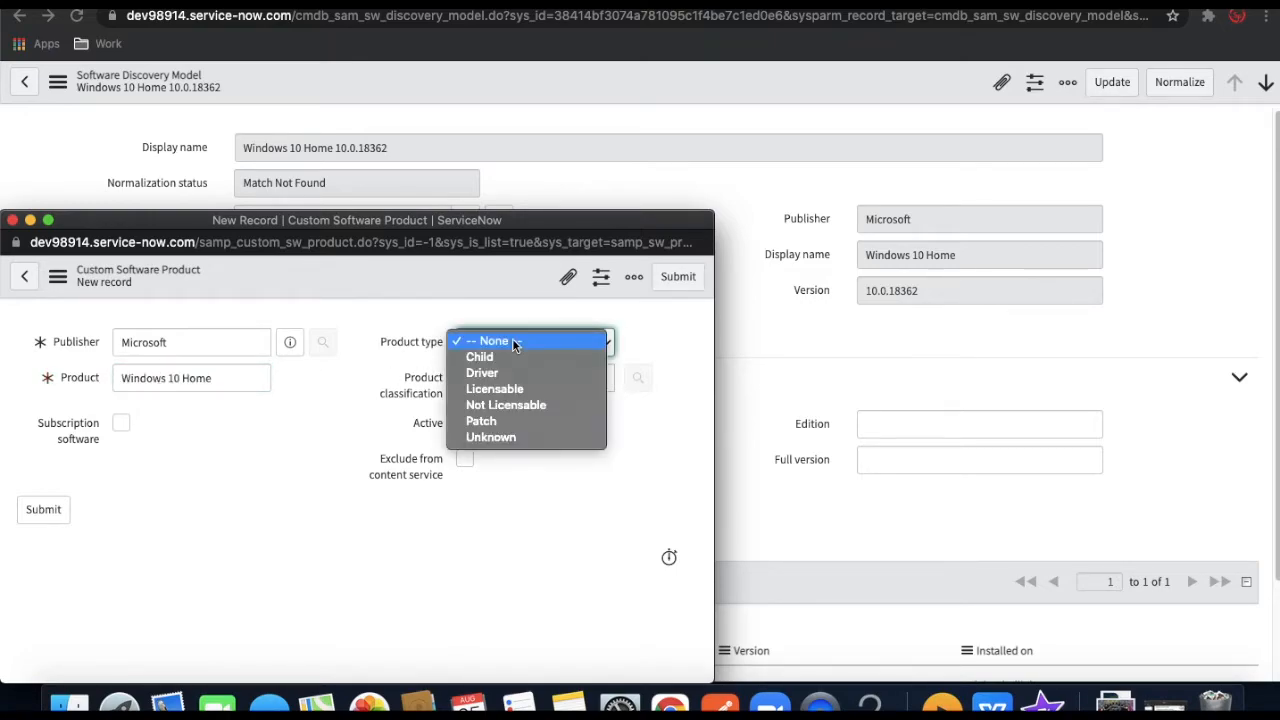
pyautogui.click(508, 389)
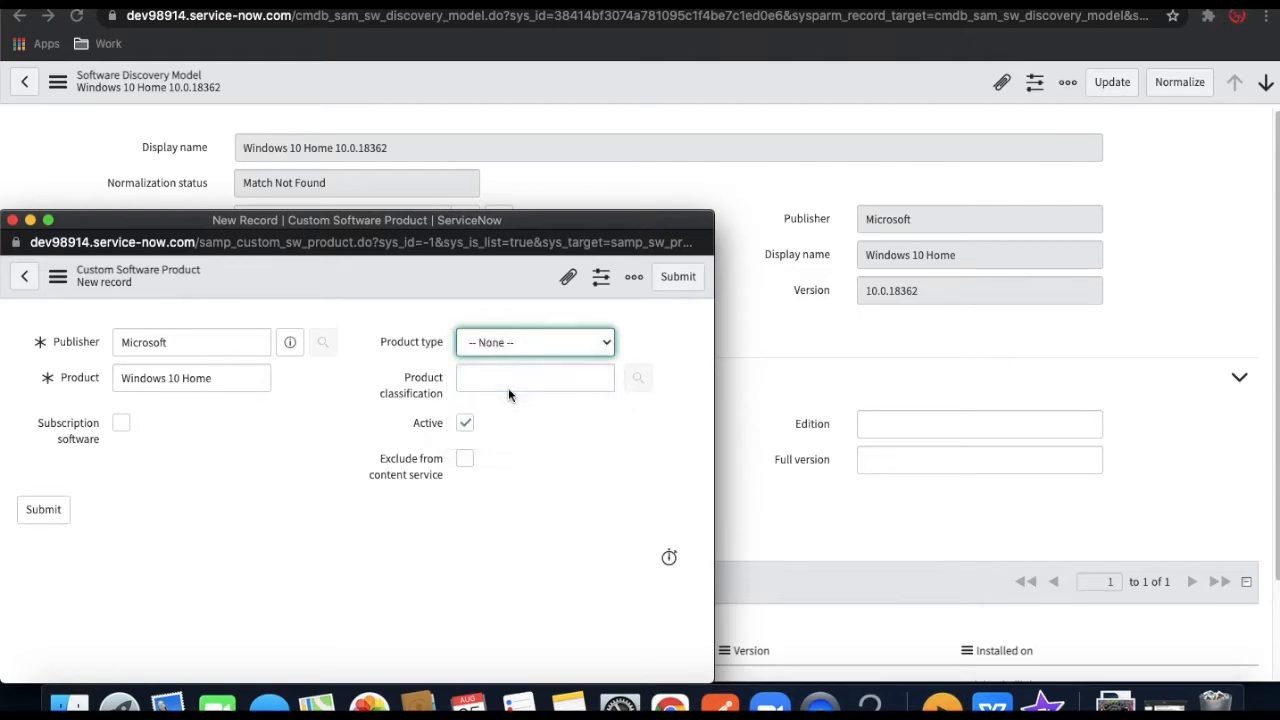
pyautogui.click(42, 511)
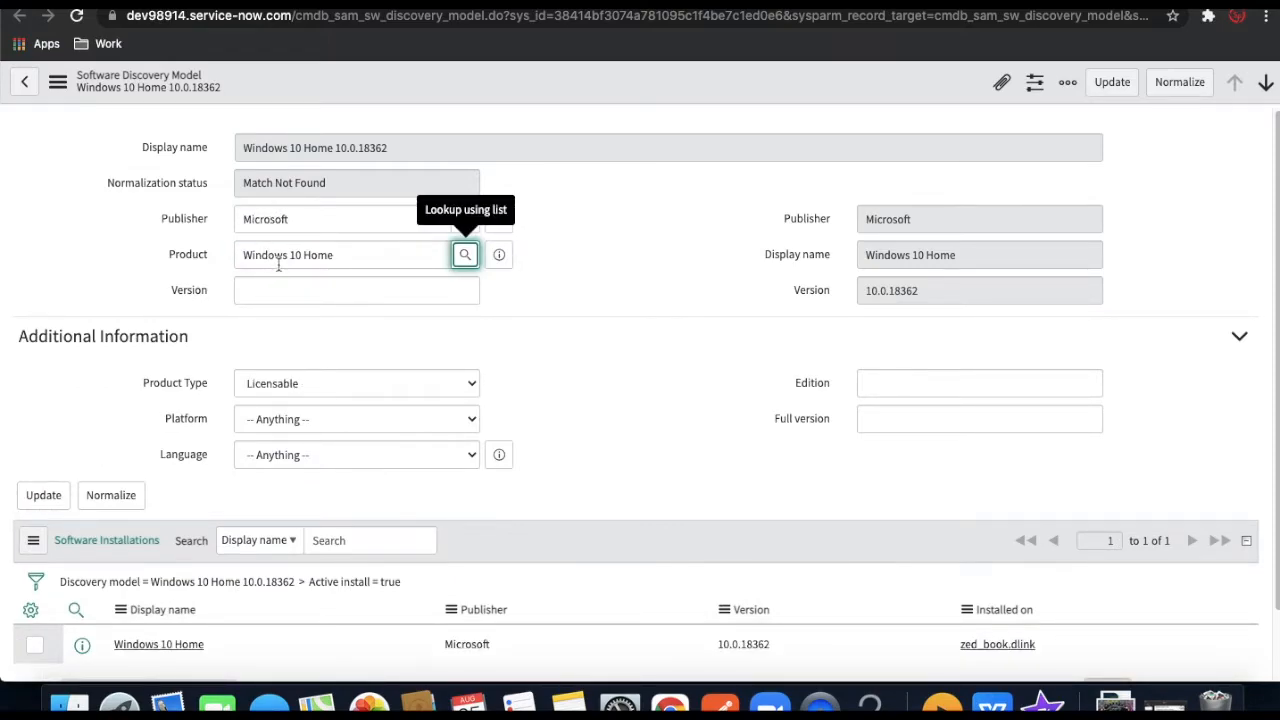
# Set the normalized version to the discovered version 10.0.18362 and save the Windows 10 Home discovery model
pyautogui.moveTo(937, 293); pyautogui.dragTo(300, 281)
pyautogui.rightClick(490, 79)
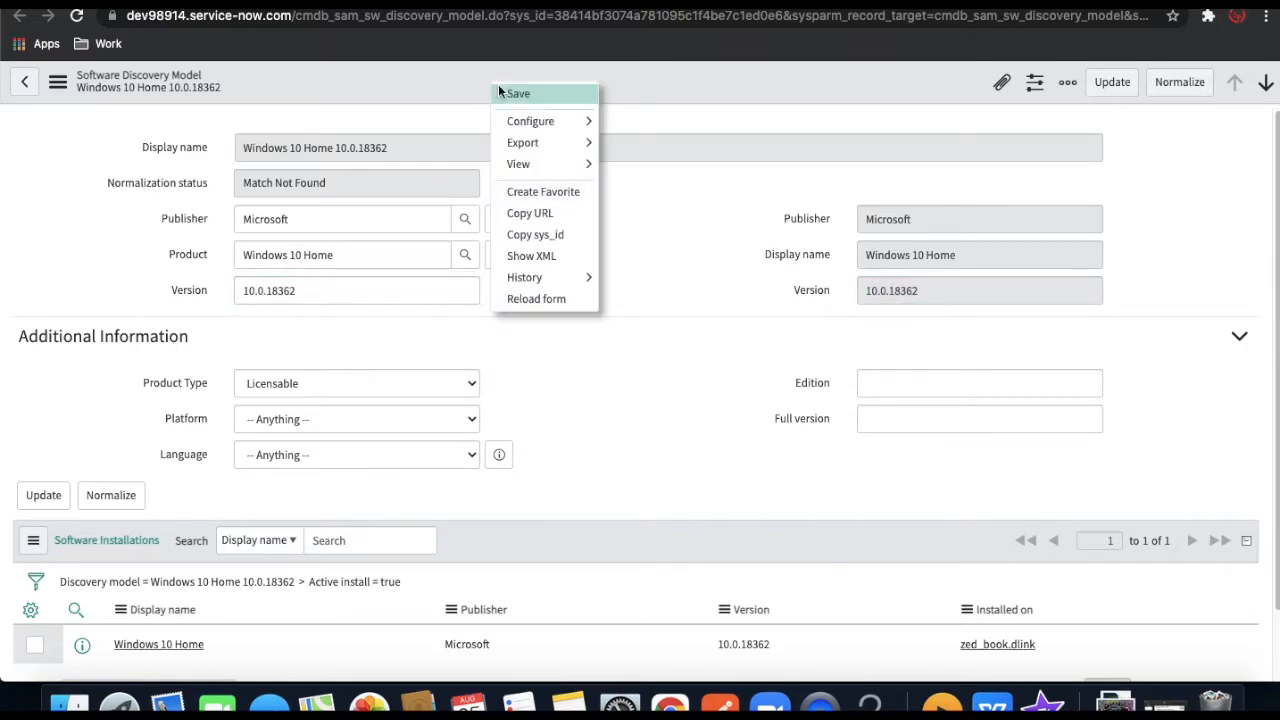
pyautogui.click(501, 90)
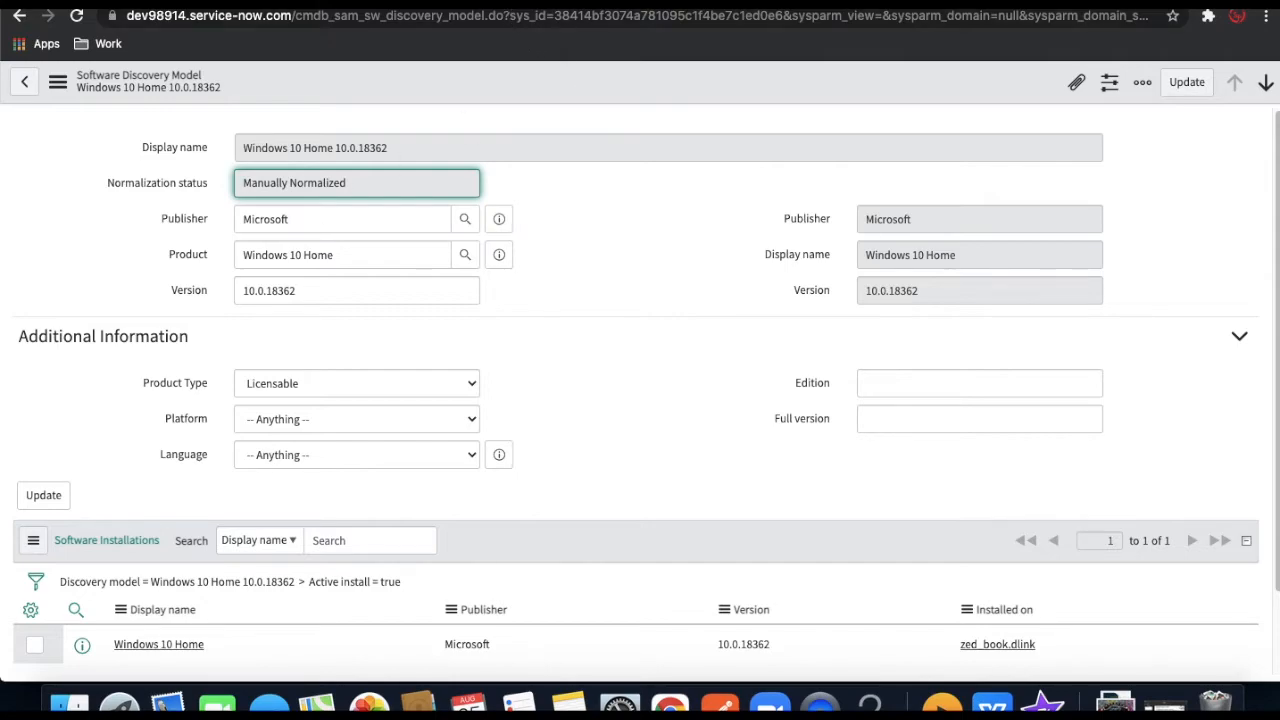
# Return to the Software Discovery Models list, refresh it with all records, and filter it to normalization status Match Not Found
pyautogui.click(20, 16)
pyautogui.click(87, 125)
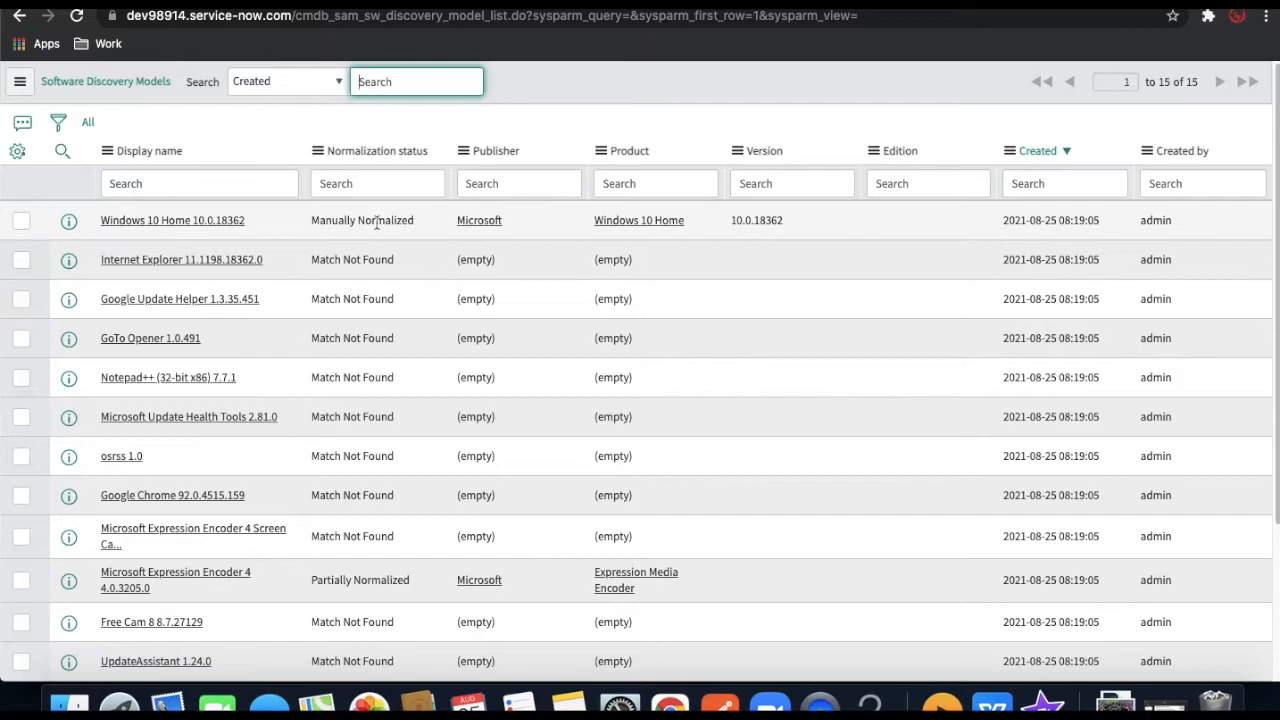
pyautogui.rightClick(372, 264)
pyautogui.click(373, 263)
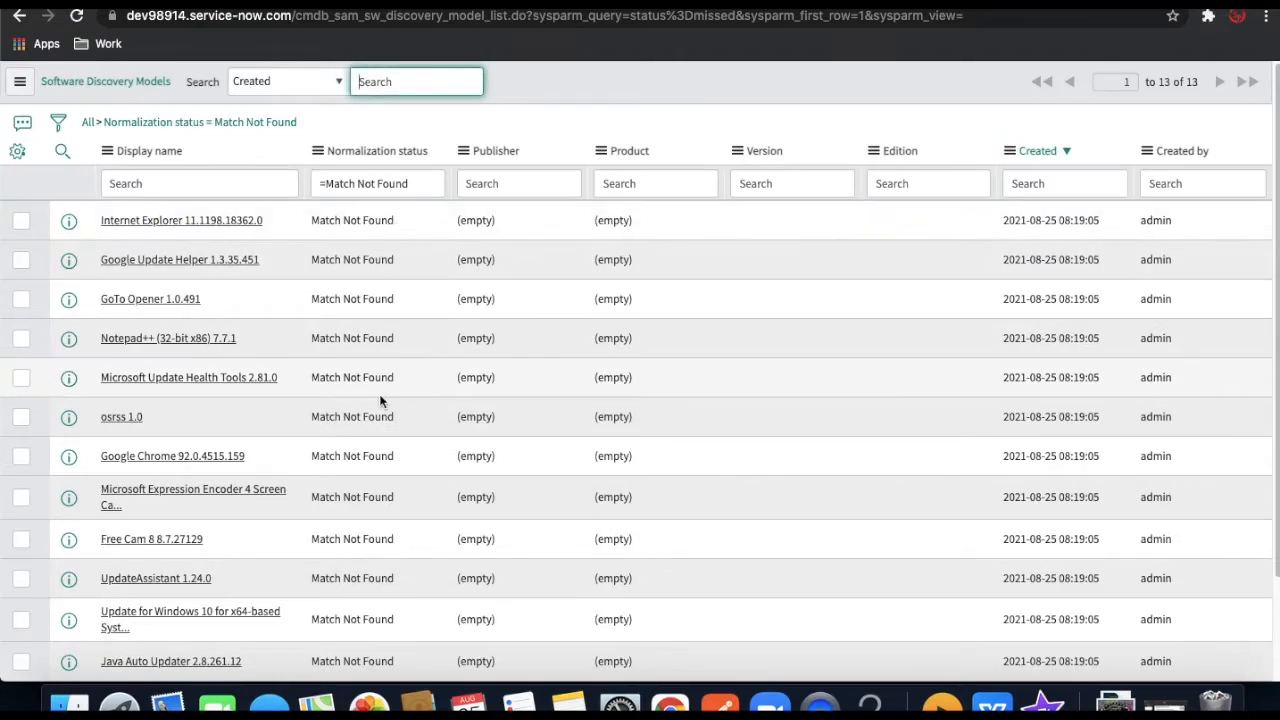
# Open the Microsoft Update Health Tools 2.81.0 model and enter its discovered display name as the normalized product
pyautogui.scroll(-1, 380, 402)
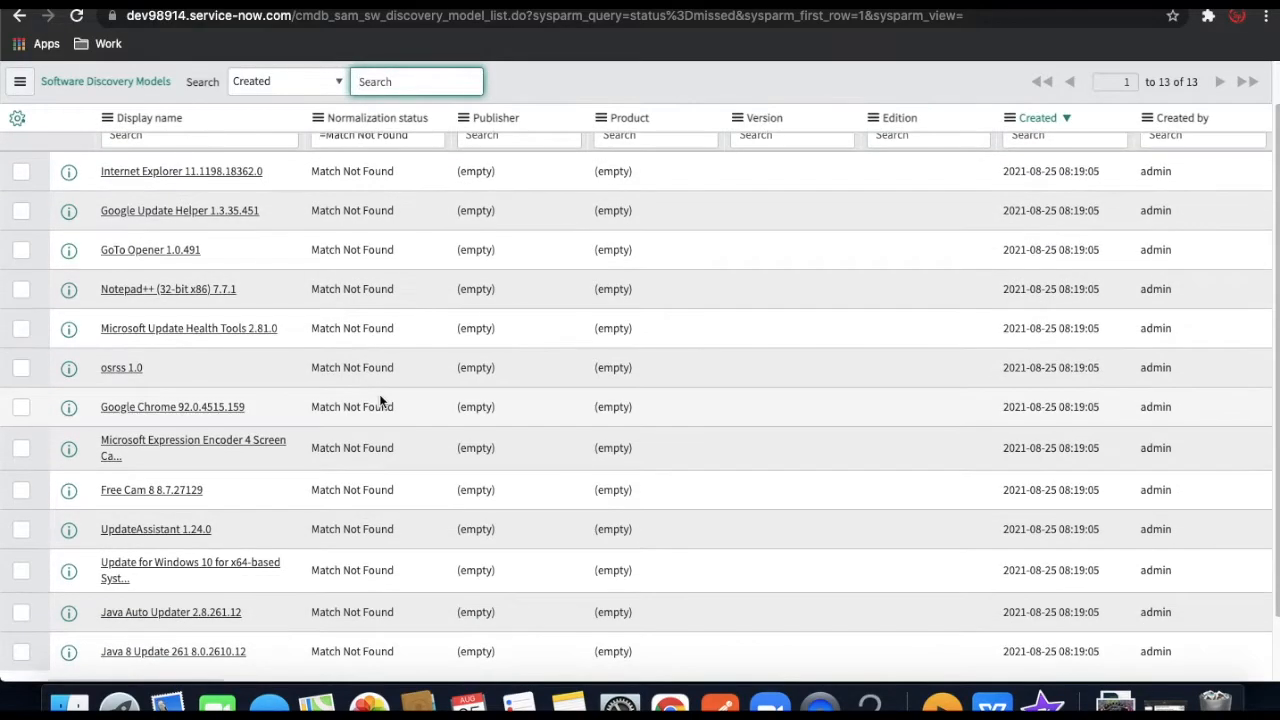
pyautogui.click(180, 336)
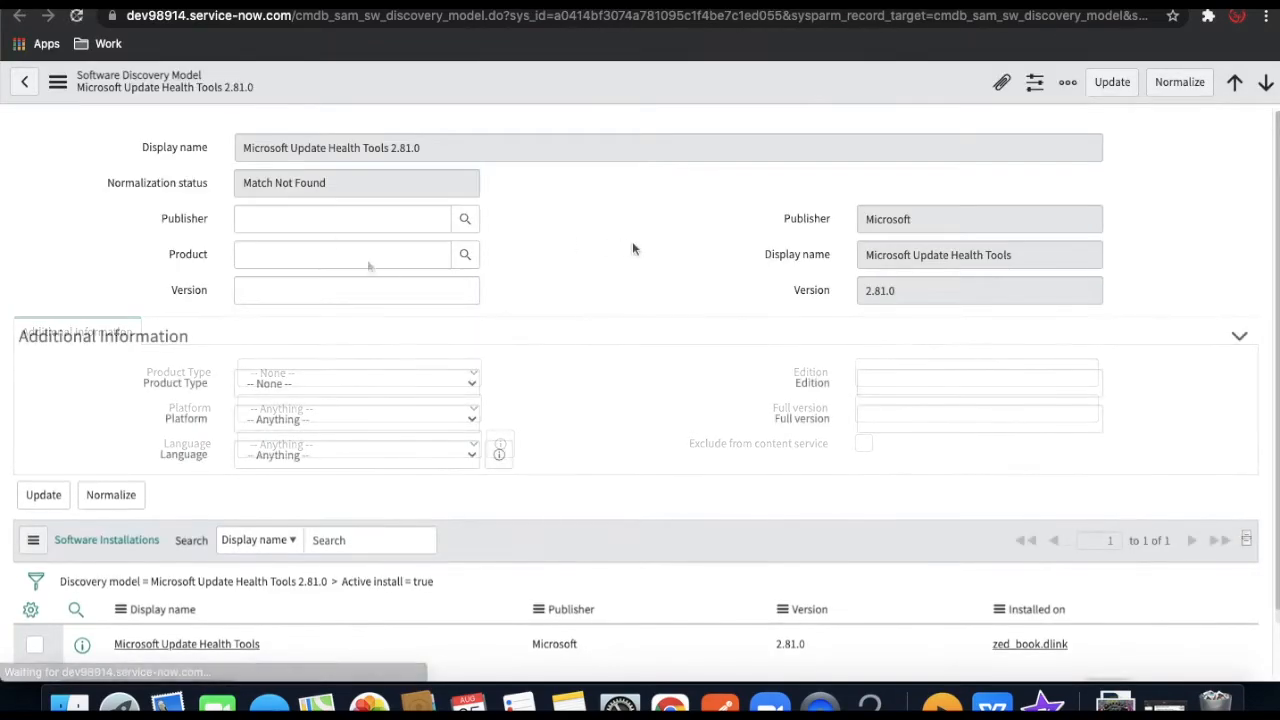
pyautogui.moveTo(1034, 268); pyautogui.dragTo(859, 256)
pyautogui.press('super+c')
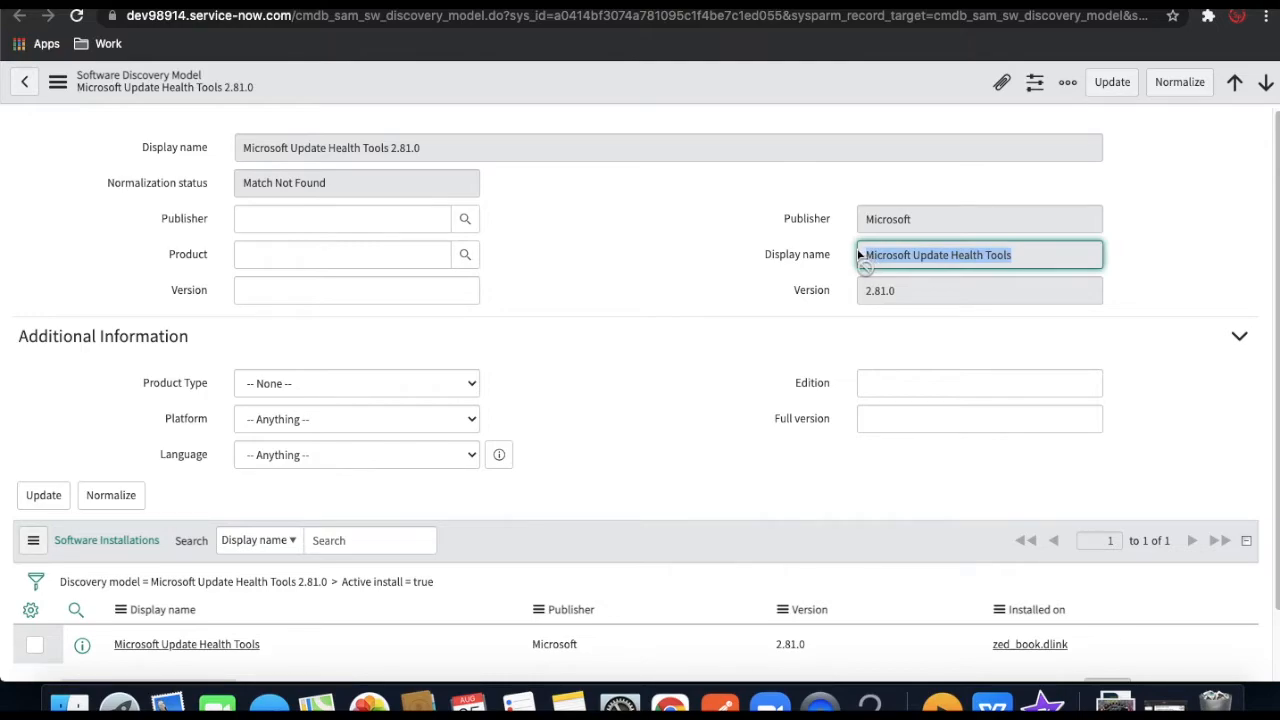
pyautogui.click(254, 255)
pyautogui.press('super+v')
pyautogui.click(695, 280)
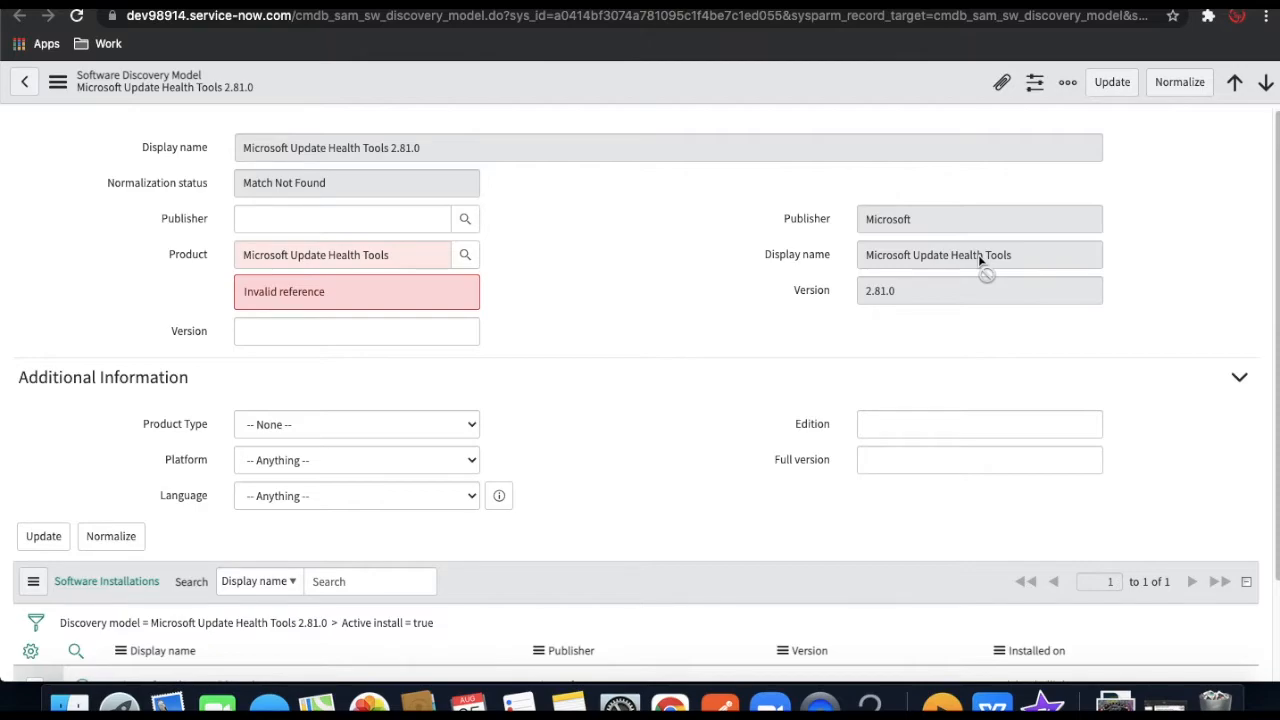
# Create a custom software product named Microsoft Update Health Tools with publisher Microsoft and product type Licensable for the discovery model's product
pyautogui.click(465, 255)
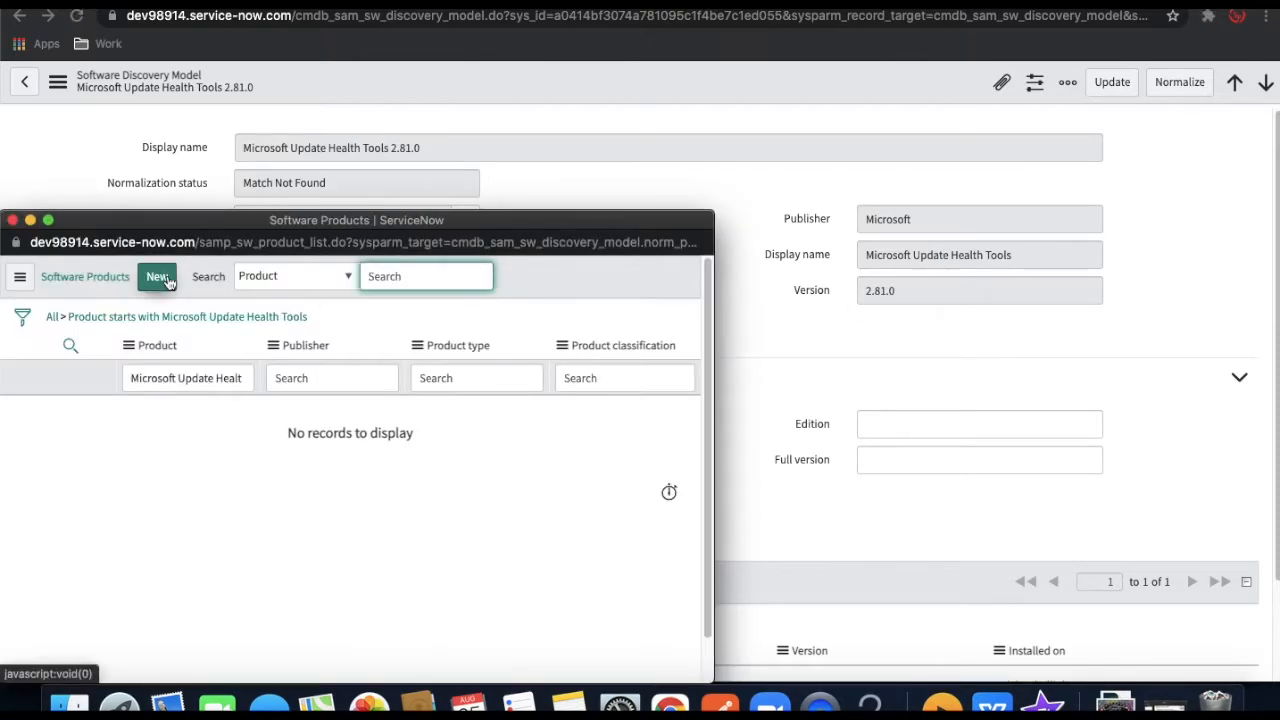
pyautogui.click(164, 278)
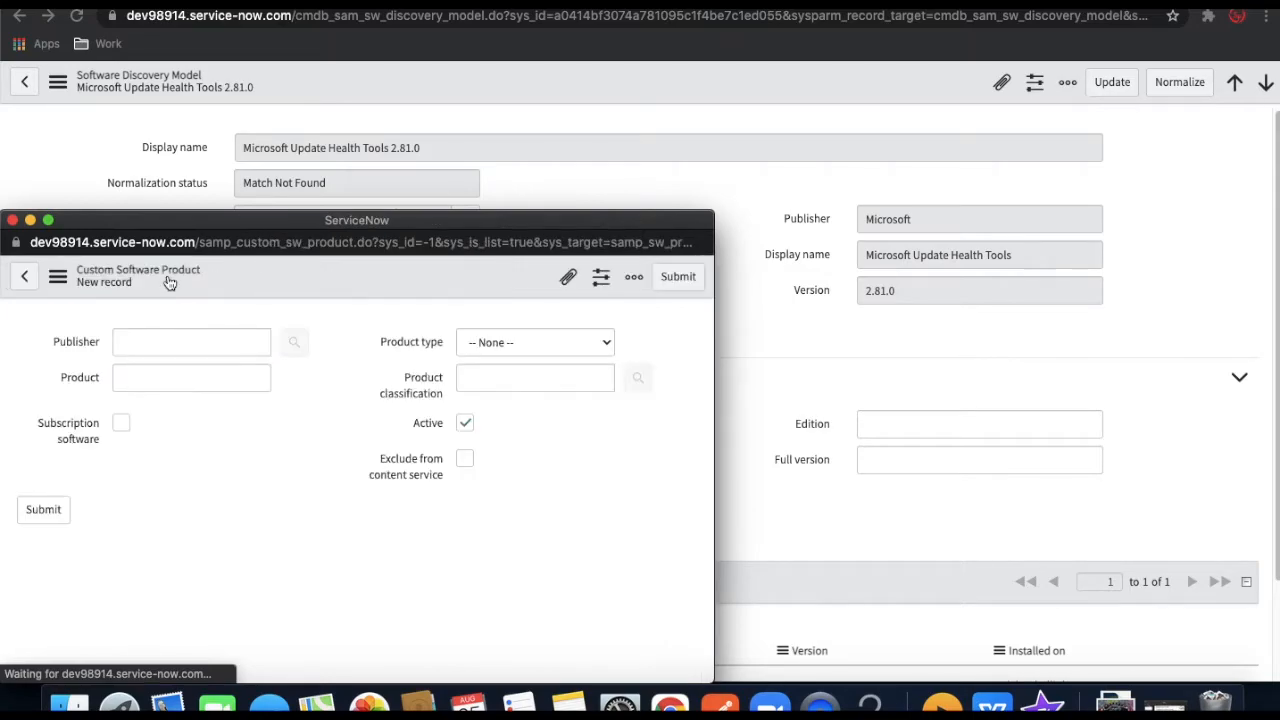
pyautogui.click(164, 343)
pyautogui.write('S')
pyautogui.click(162, 390)
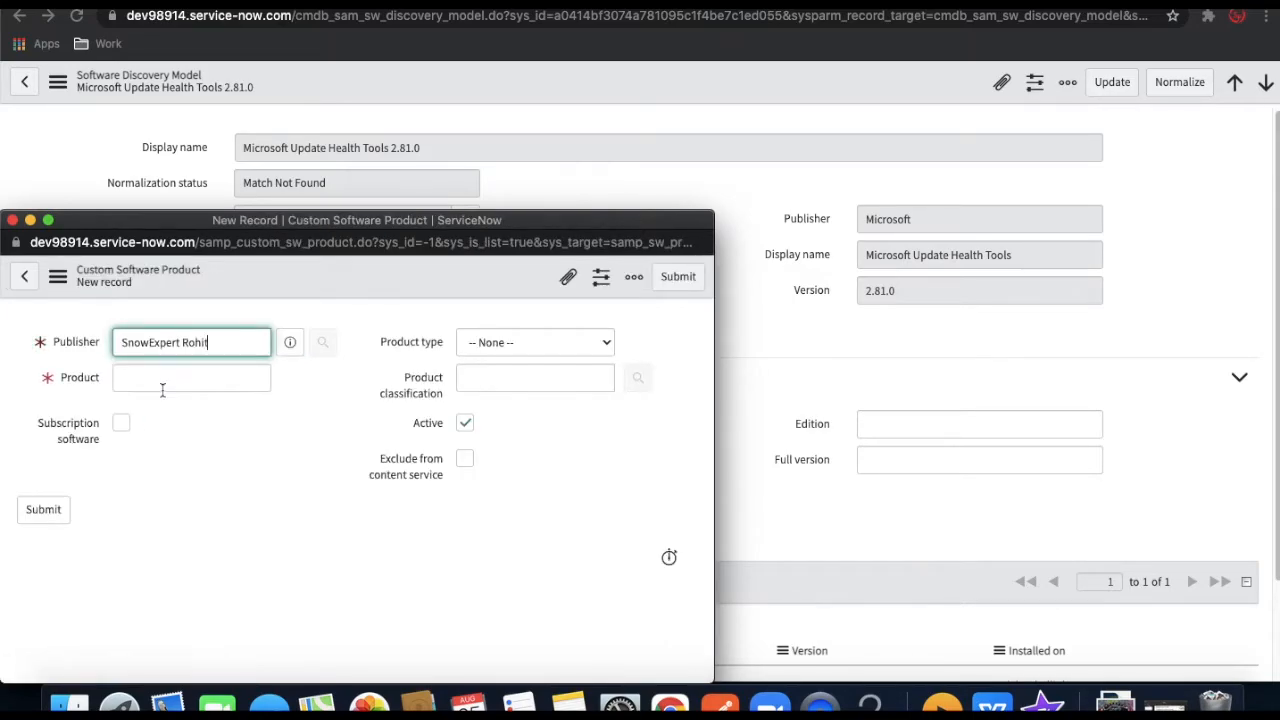
pyautogui.press('super+a')
pyautogui.write('micr')
pyautogui.click(160, 374)
pyautogui.click(182, 382)
pyautogui.press('super+v')
pyautogui.click(526, 345)
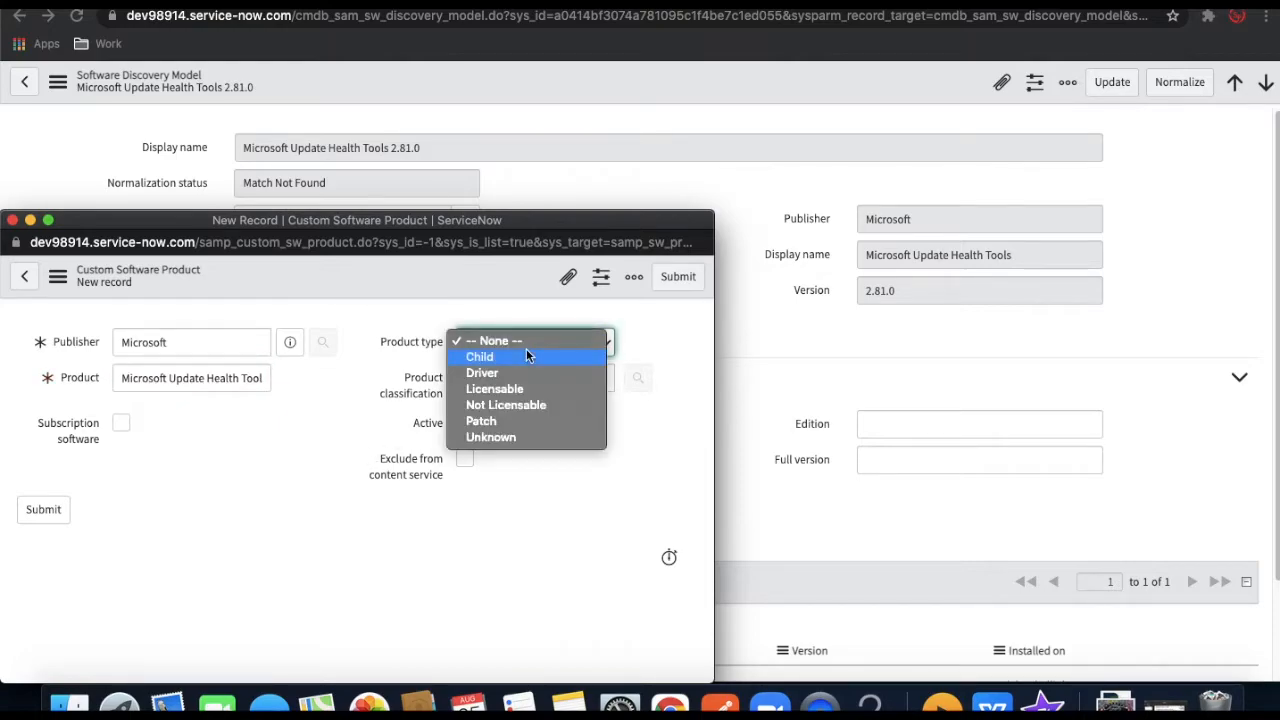
pyautogui.click(500, 390)
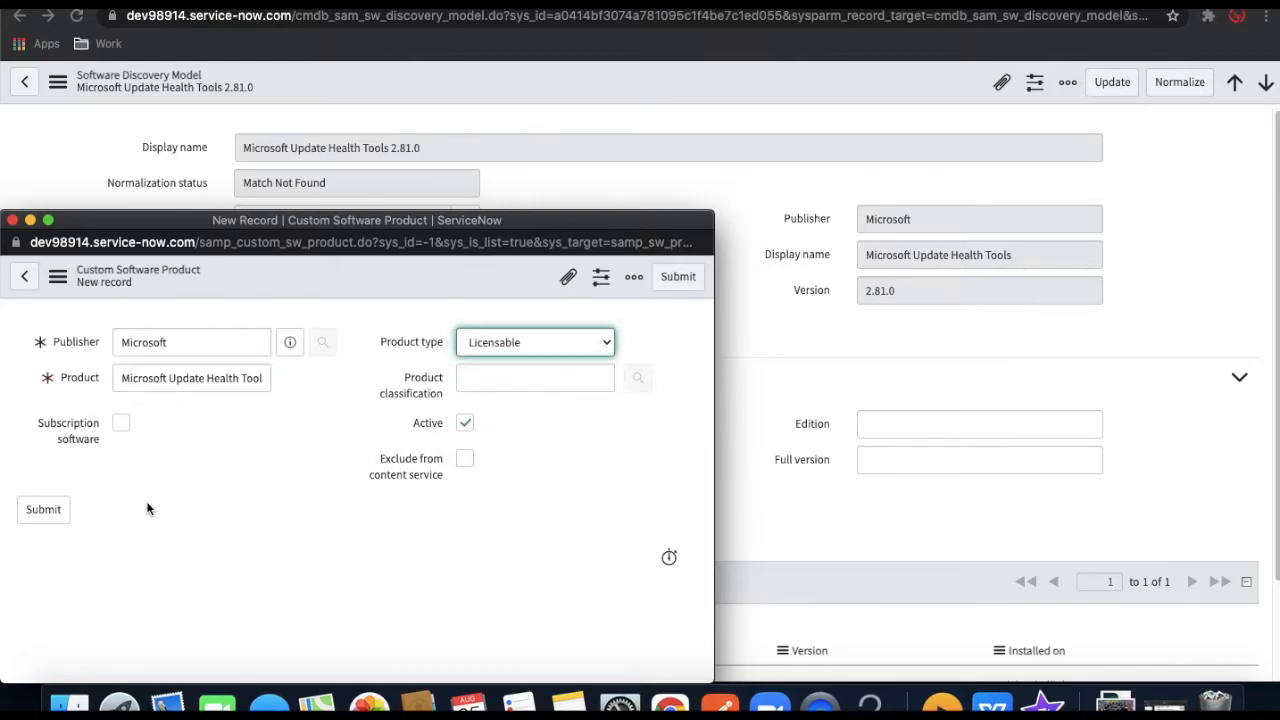
pyautogui.click(50, 515)
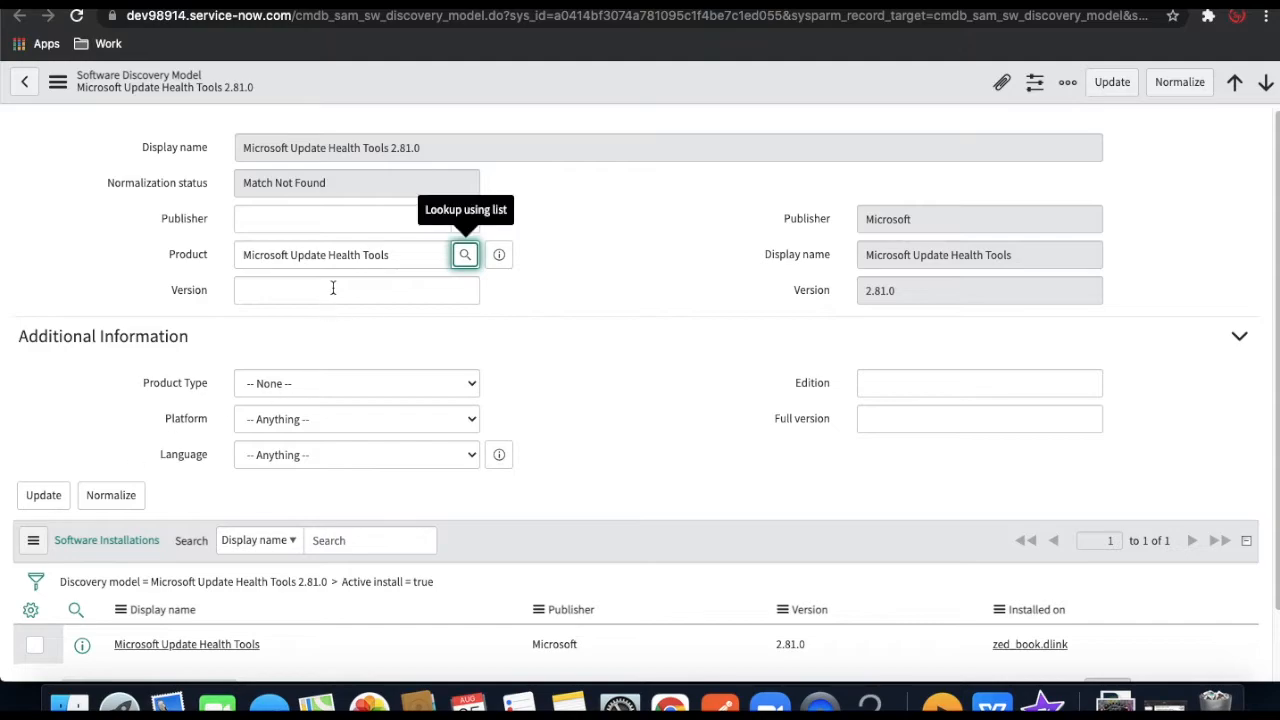
# Set the normalized publisher to Microsoft and save the Microsoft Update Health Tools discovery model
pyautogui.click(365, 210)
pyautogui.write('Microsoftmic')
pyautogui.click(282, 260)
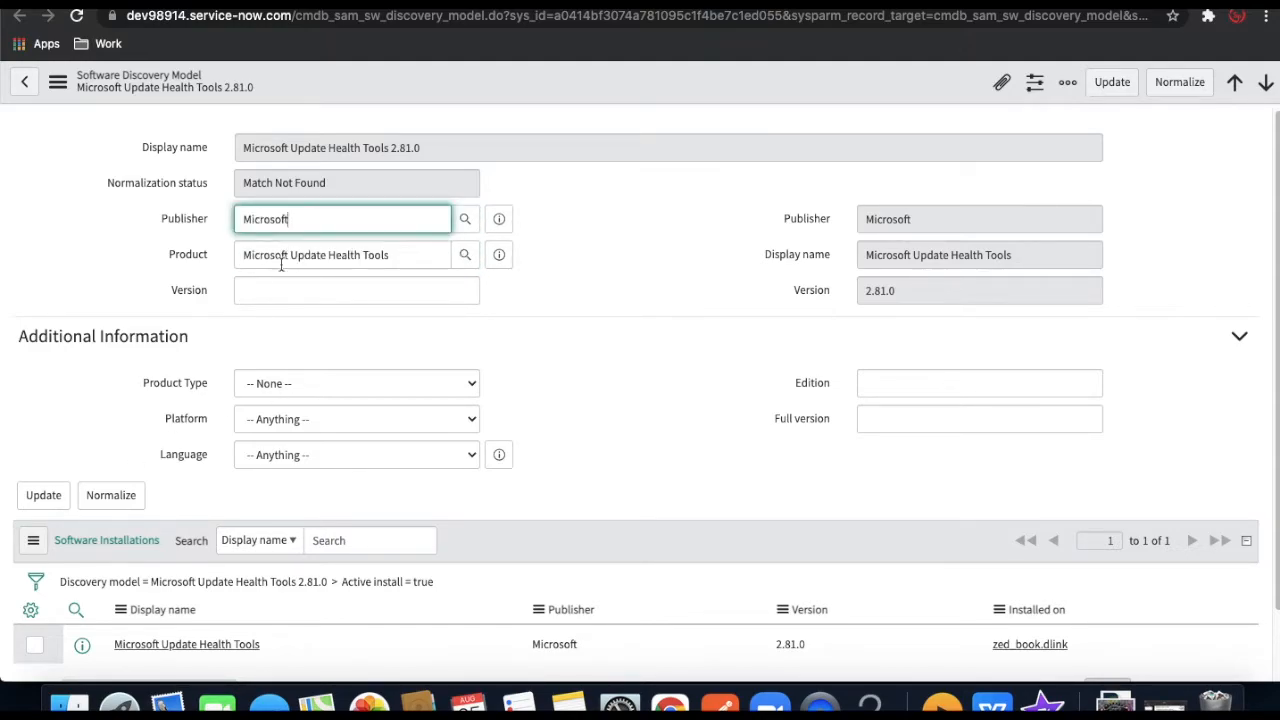
pyautogui.rightClick(441, 83)
pyautogui.click(451, 93)
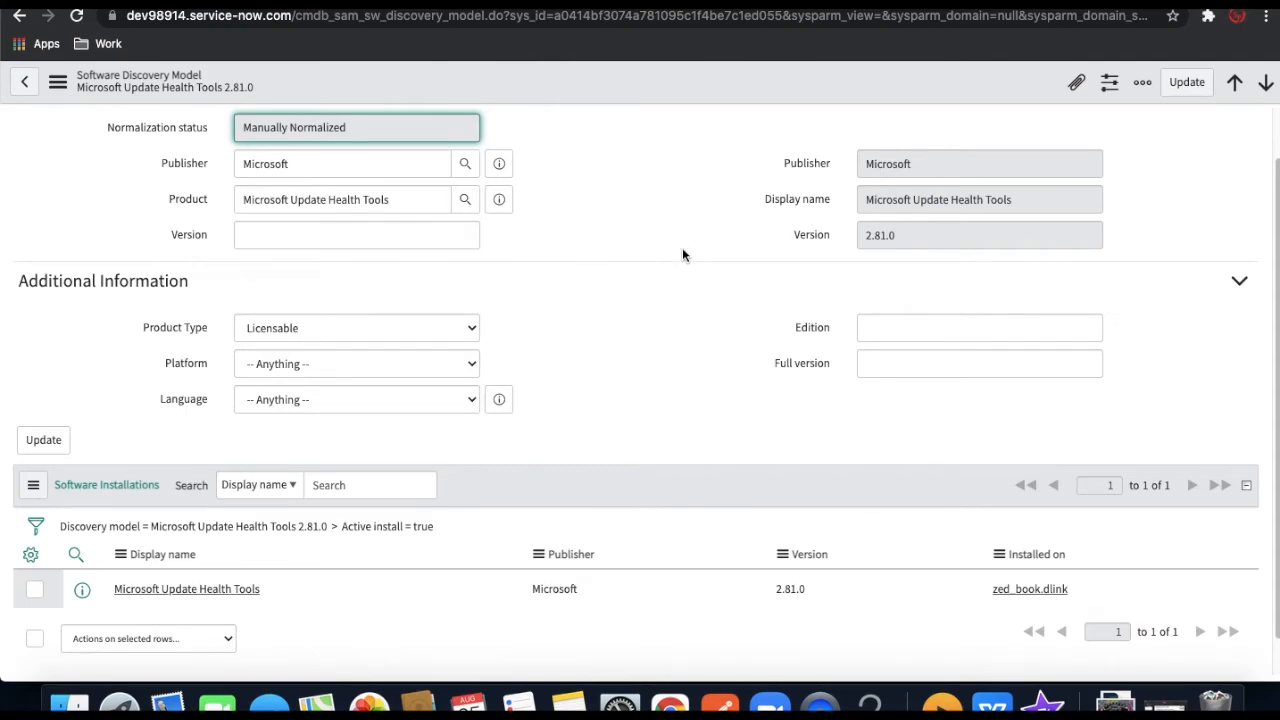
# Return to the Software Discovery Models list, show all records, and filter out those with normalization status Match Not Found
pyautogui.click(460, 3)
pyautogui.scroll(2, 603, 410)
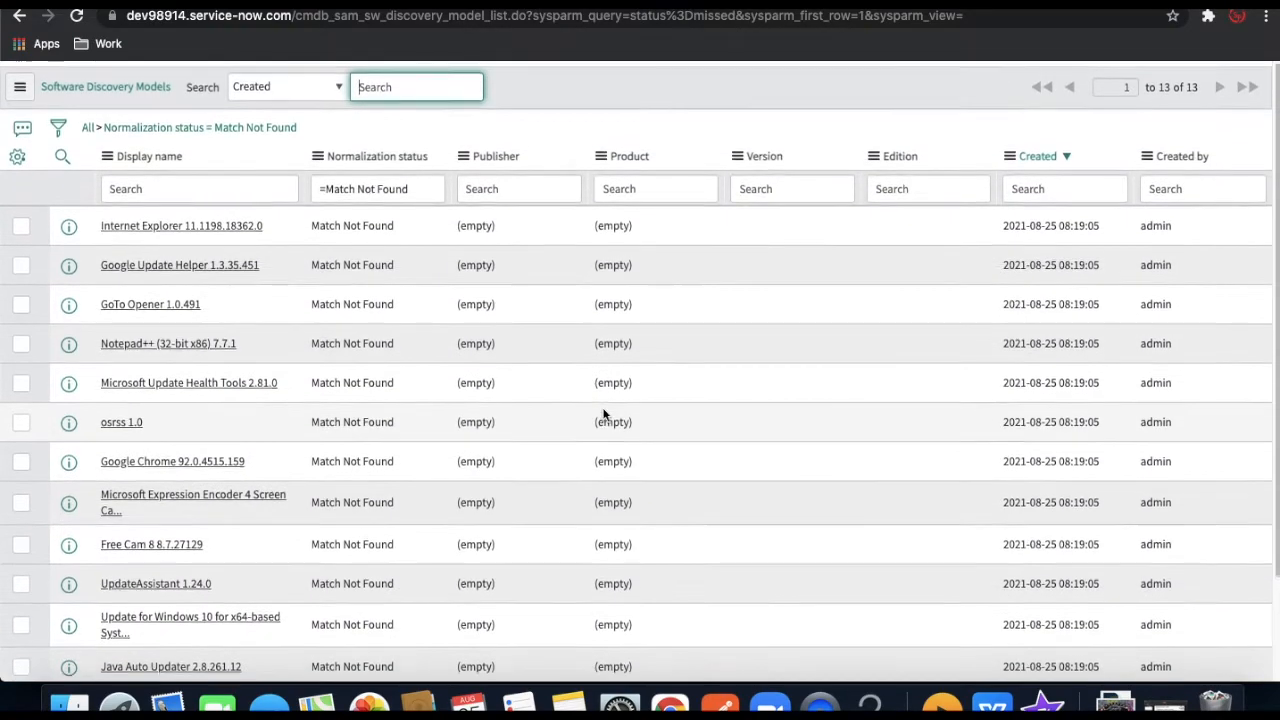
pyautogui.click(88, 122)
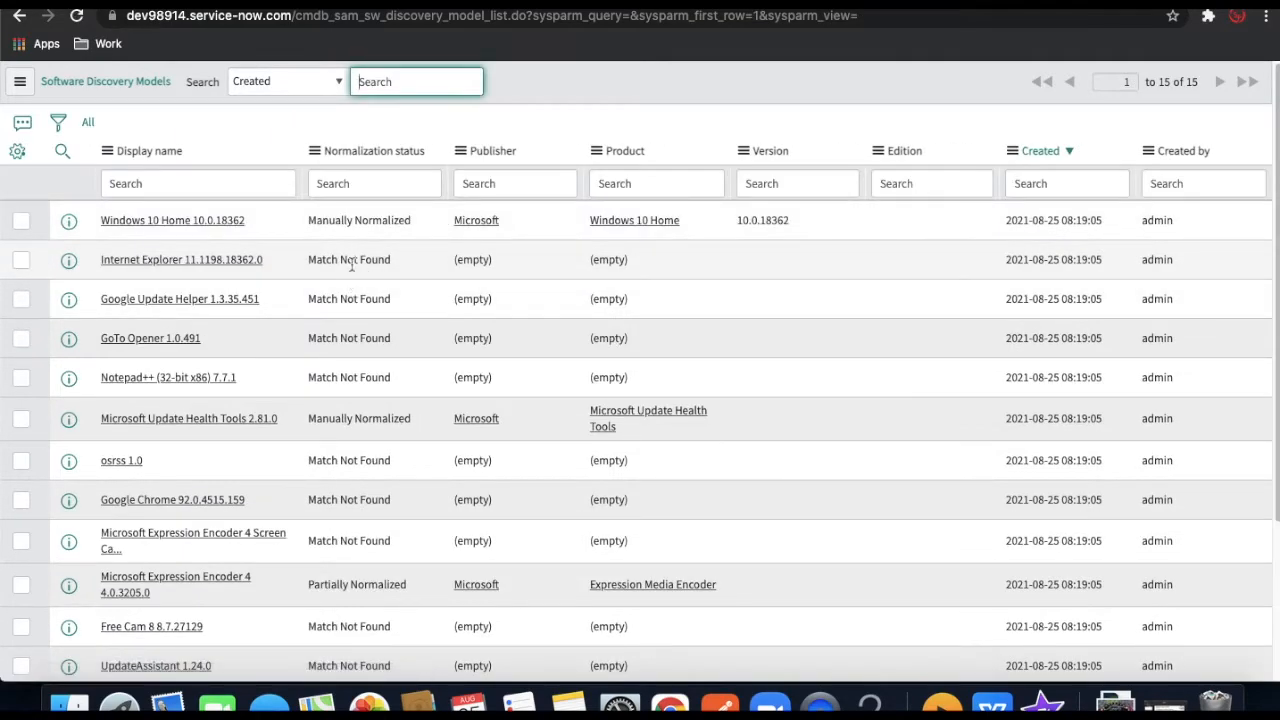
pyautogui.rightClick(352, 266)
pyautogui.click(381, 295)
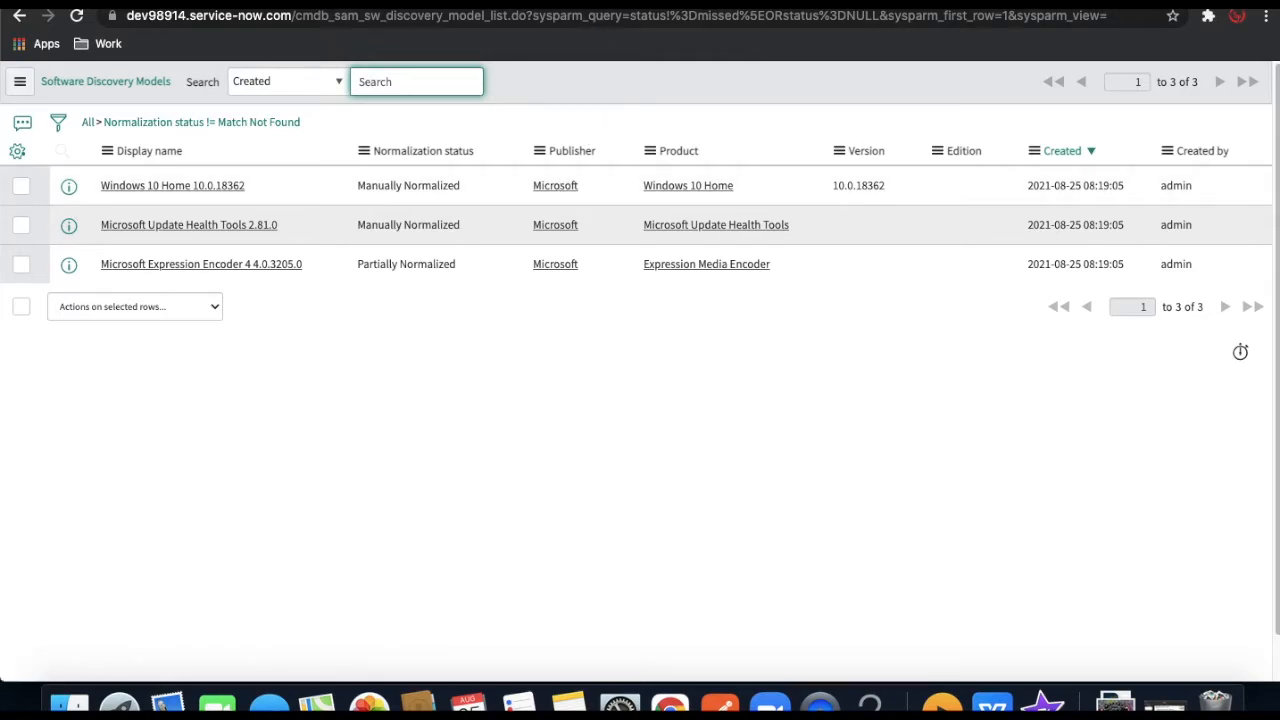
# Review the Microsoft company record, including its manufacturer and vendor details and related product models
pyautogui.click(630, 4)
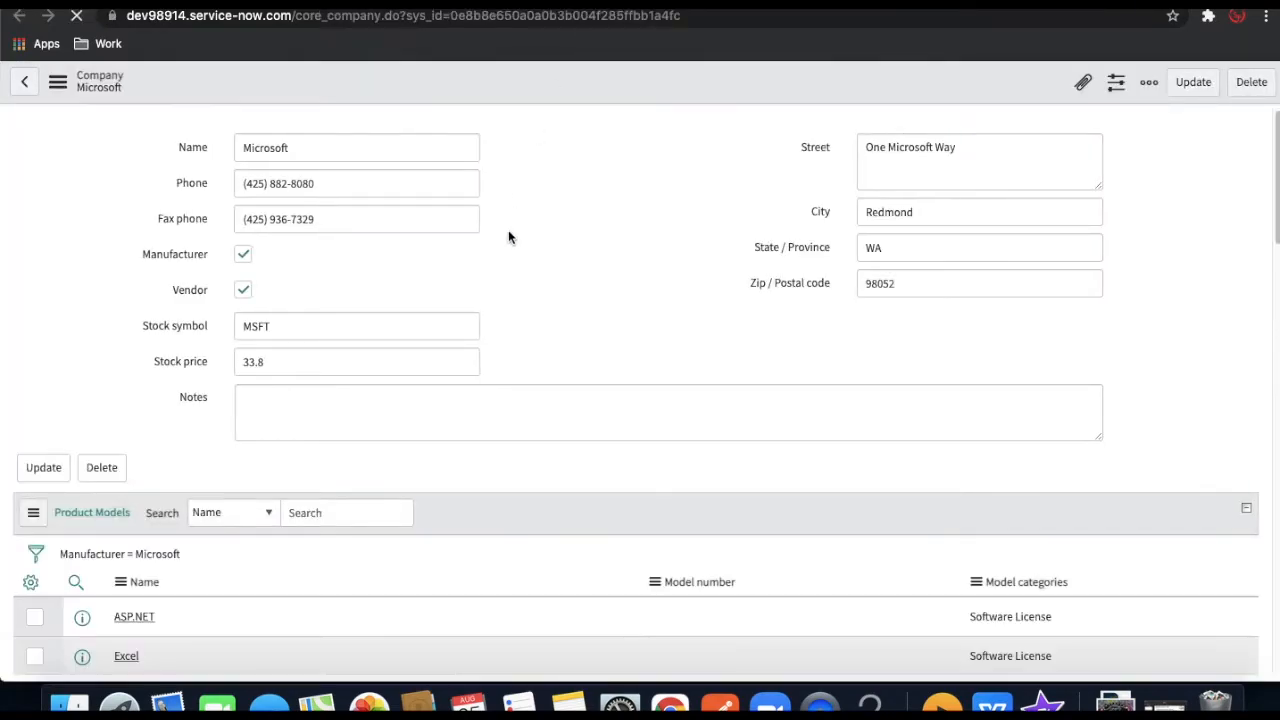
pyautogui.scroll(-2, 504, 277)
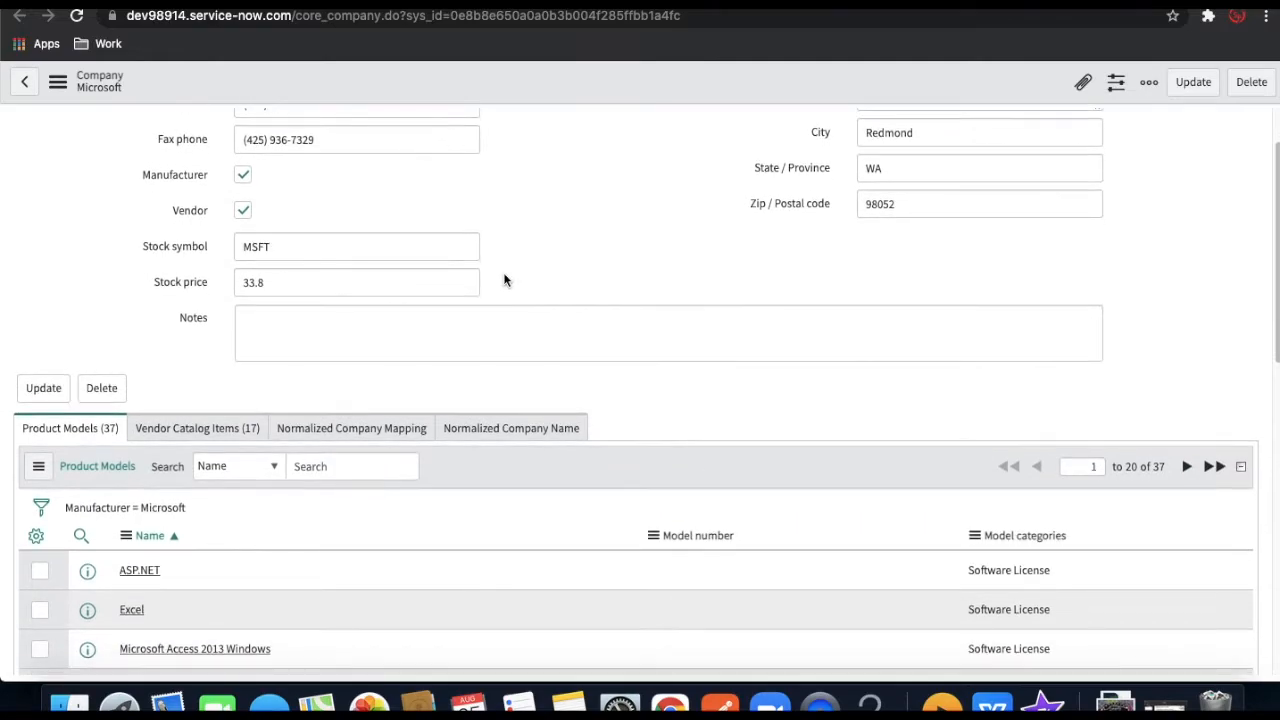
pyautogui.scroll(3, 504, 280)
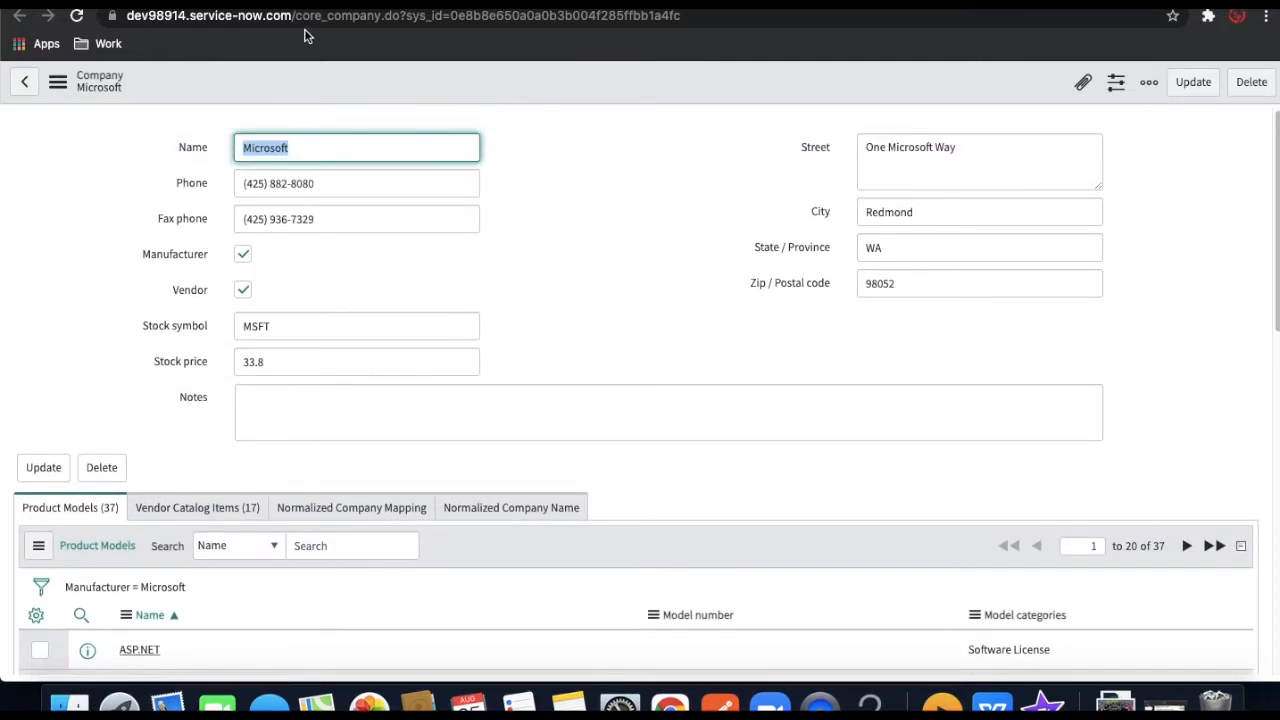
pyautogui.scroll(-2, 499, 255)
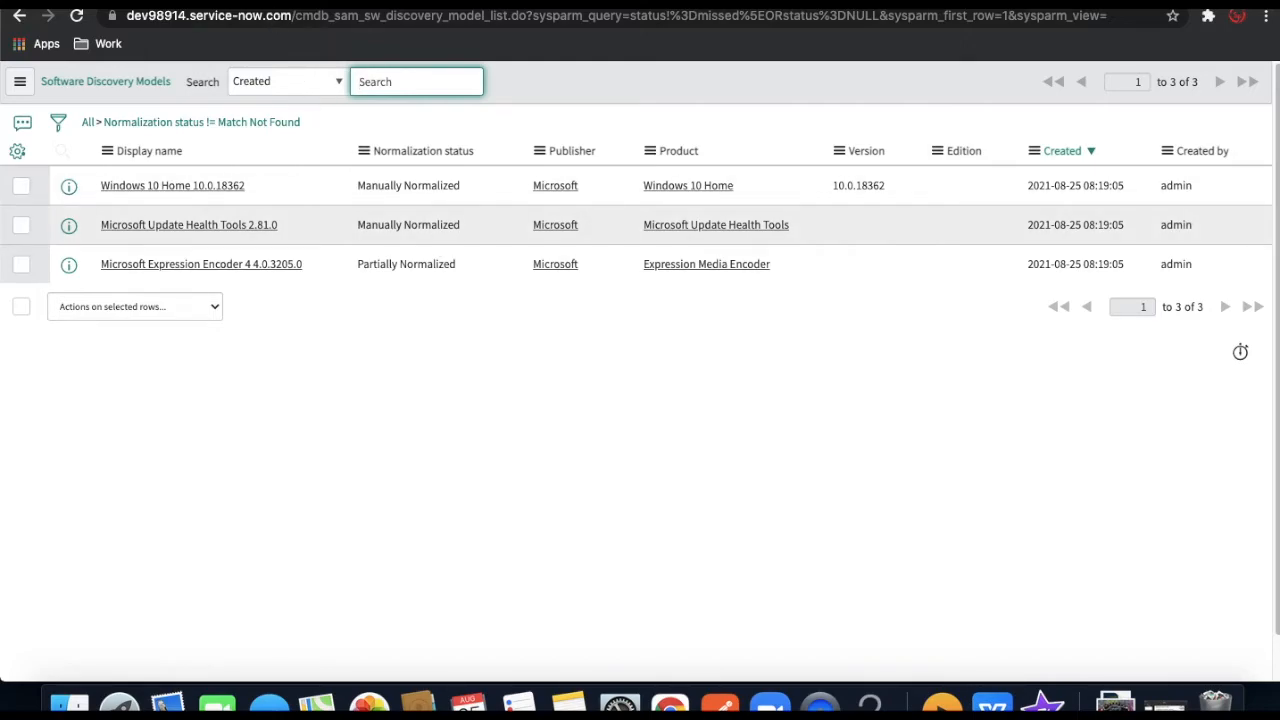
# Find the Software Asset application in the navigator and open its Software Models list
pyautogui.click(225, 3)
pyautogui.click(154, 132)
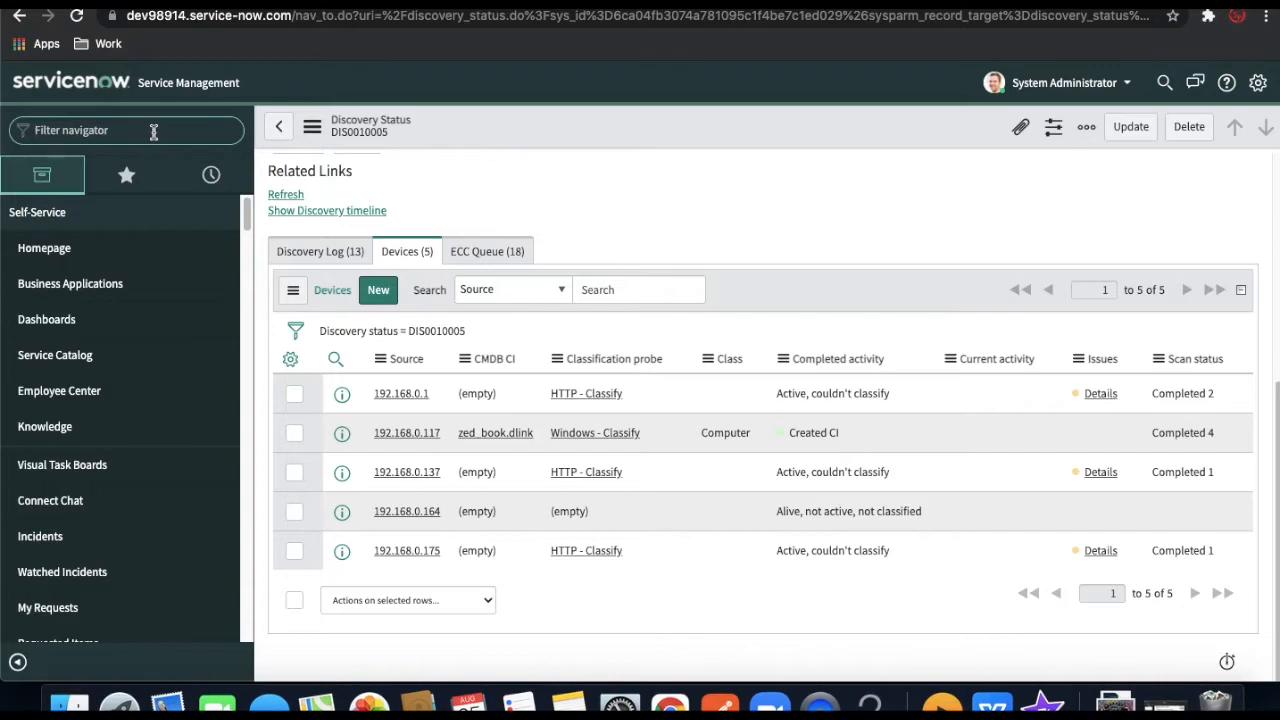
pyautogui.write('soft')
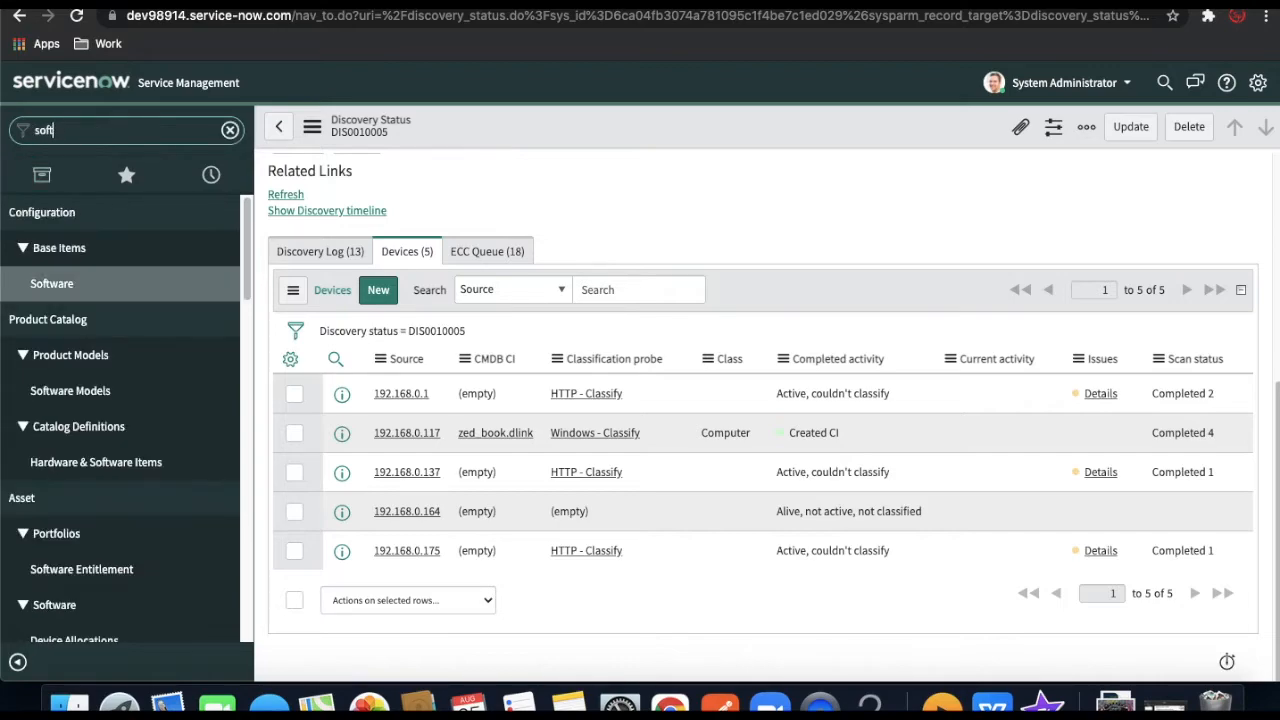
pyautogui.write('ware ass')
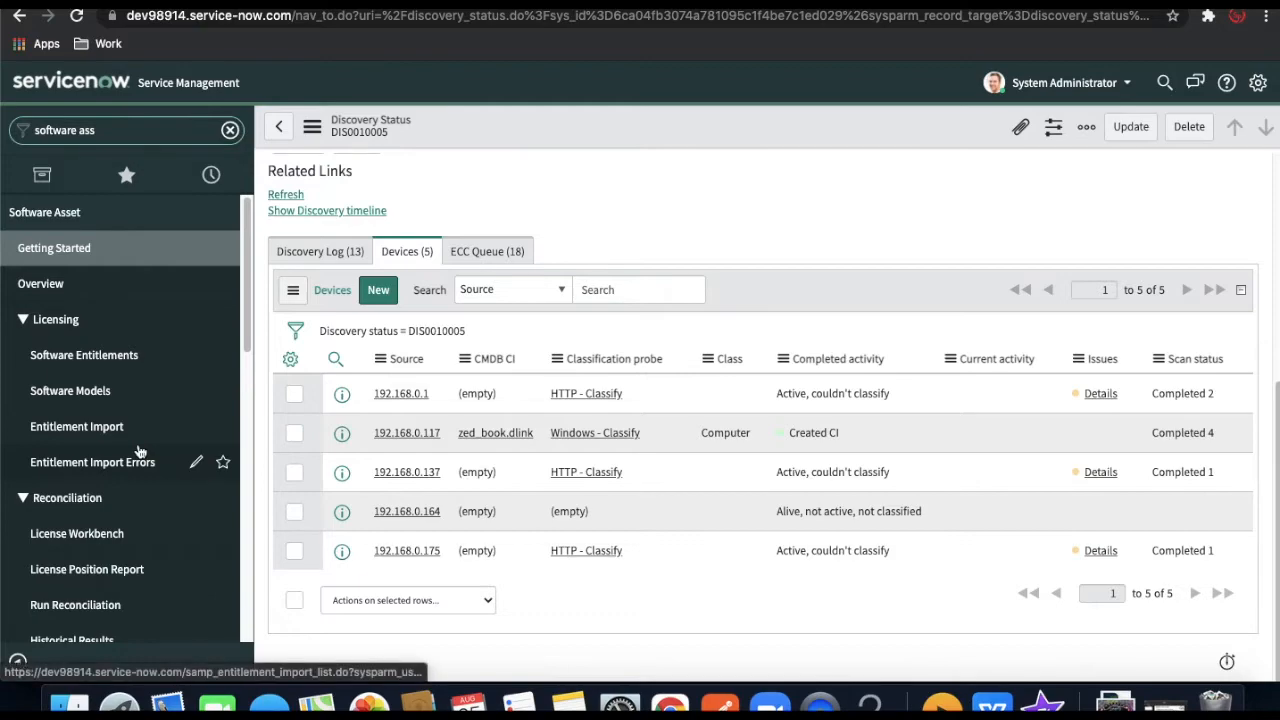
pyautogui.scroll(-1, 140, 452)
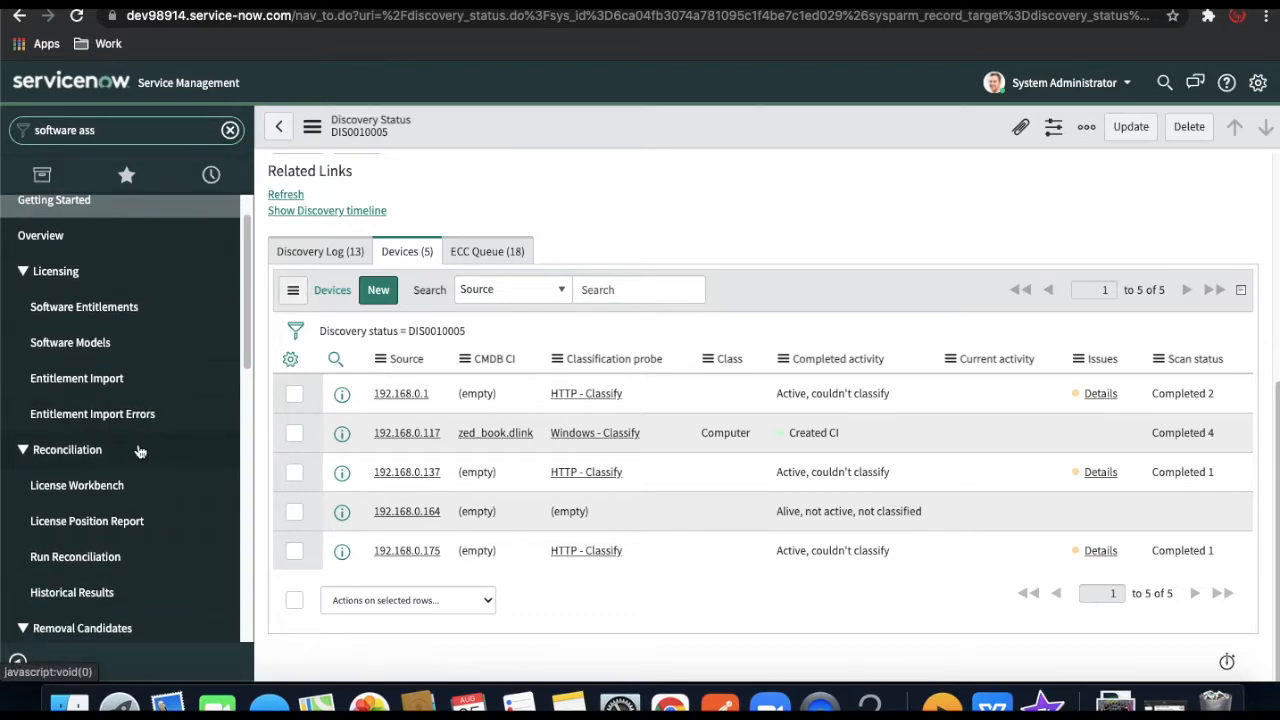
pyautogui.click(83, 350)
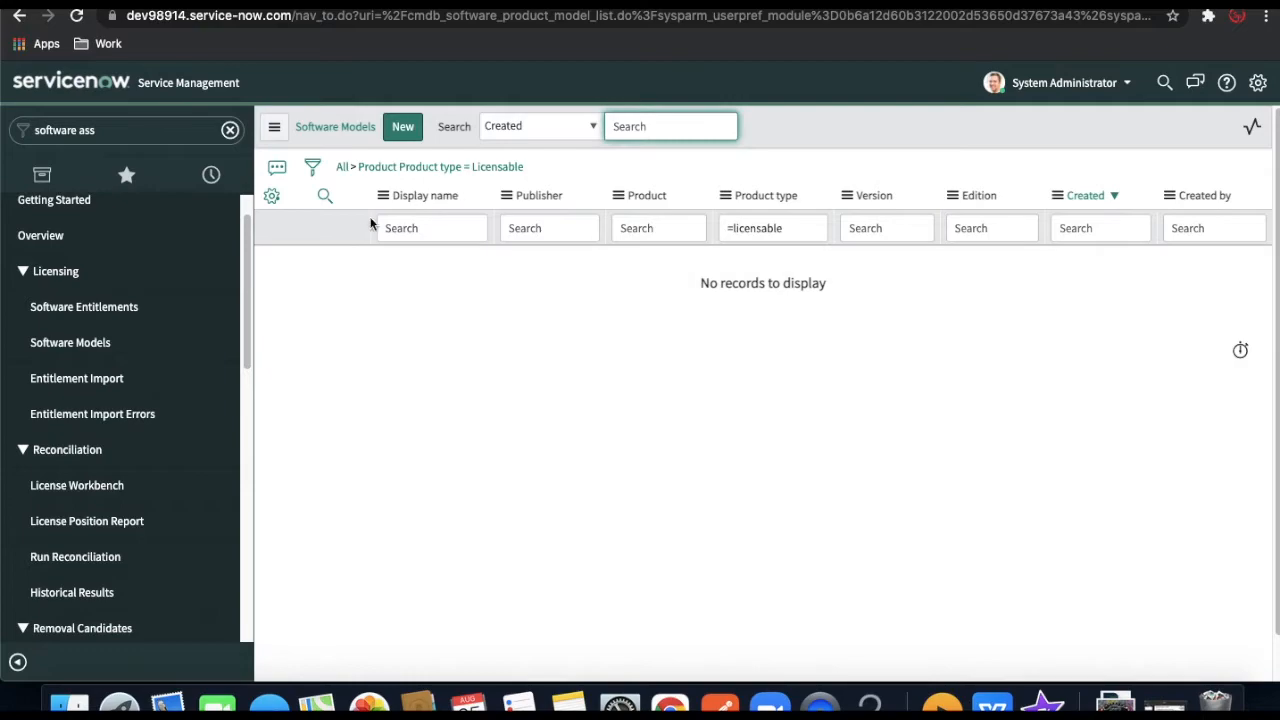
# Start a new software model with publisher Microsoft and product Expression Media Encoder
pyautogui.click(403, 130)
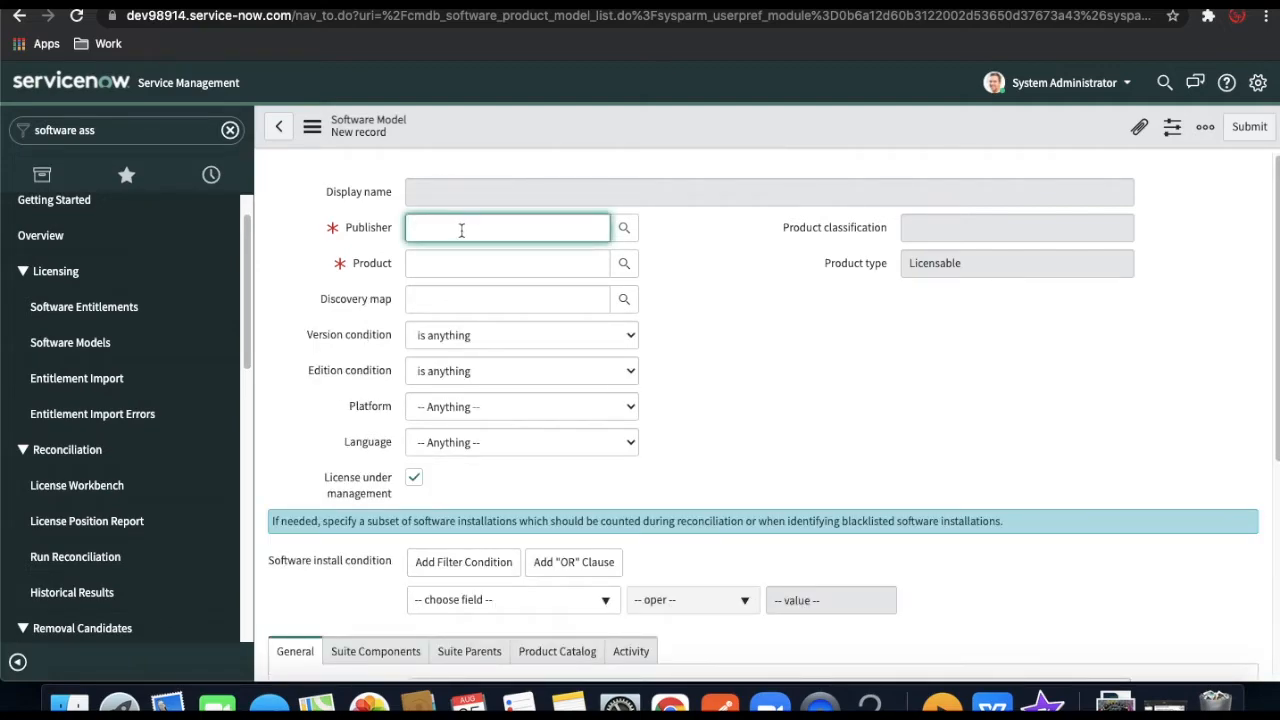
pyautogui.write('Mic')
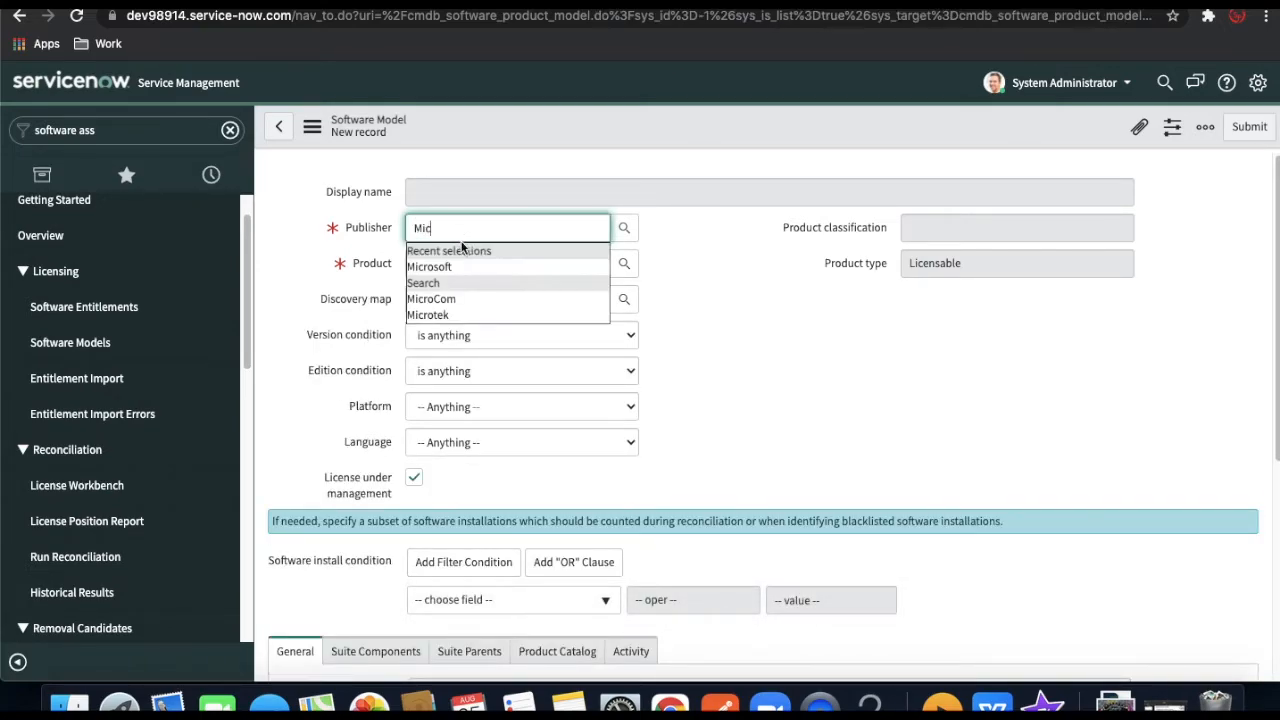
pyautogui.click(450, 265)
pyautogui.click(445, 268)
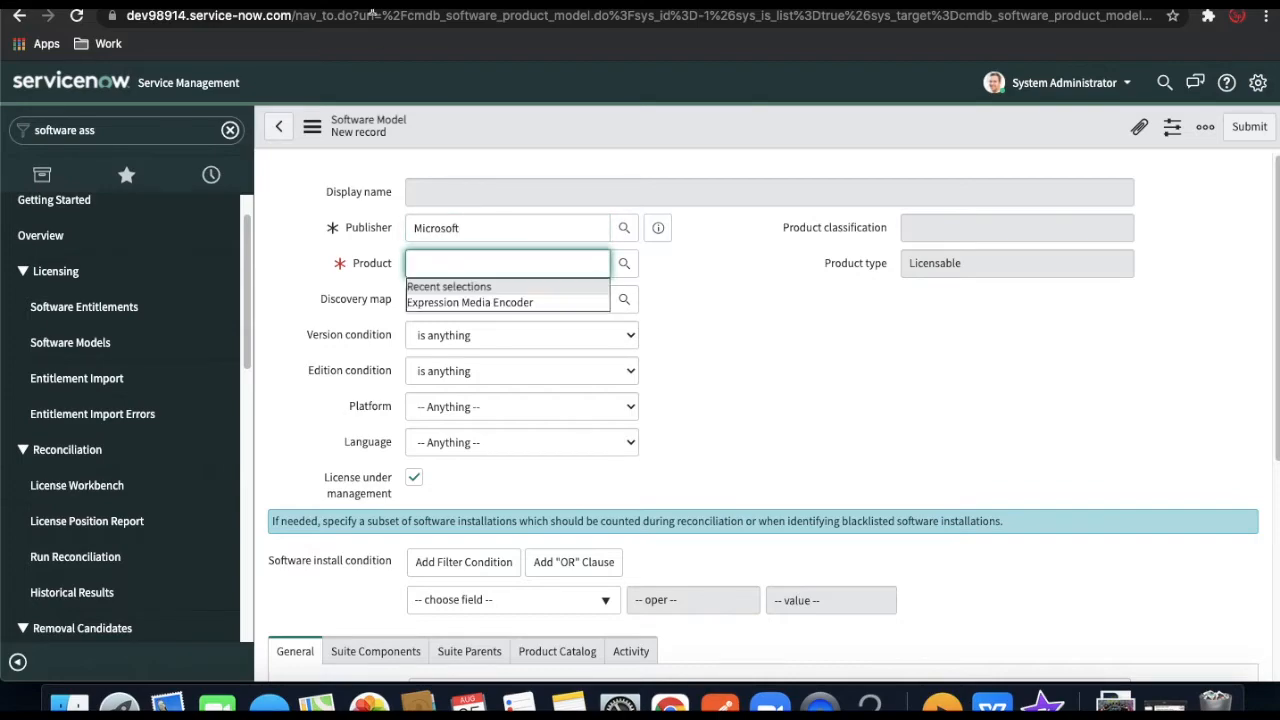
pyautogui.click(451, 303)
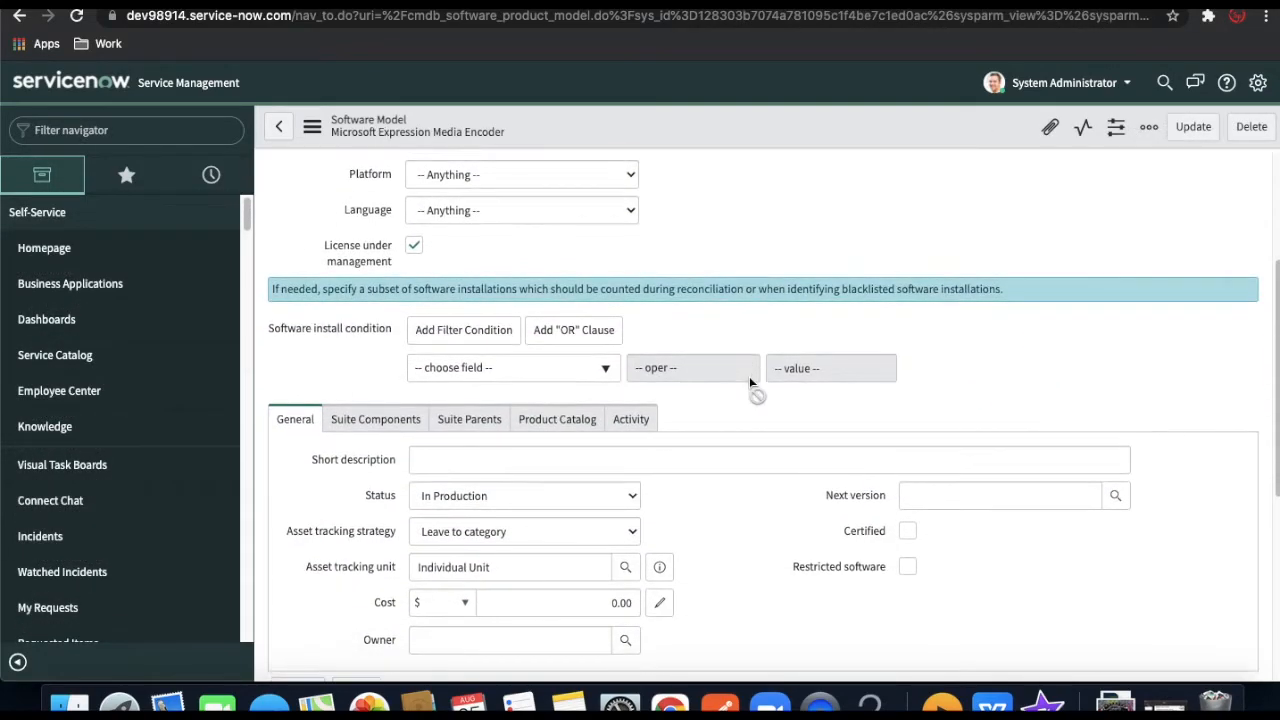
# Copy the software model's display name, Microsoft Expression Media Encoder, into its short description
pyautogui.scroll(1, 593, 452)
pyautogui.scroll(4, 593, 452)
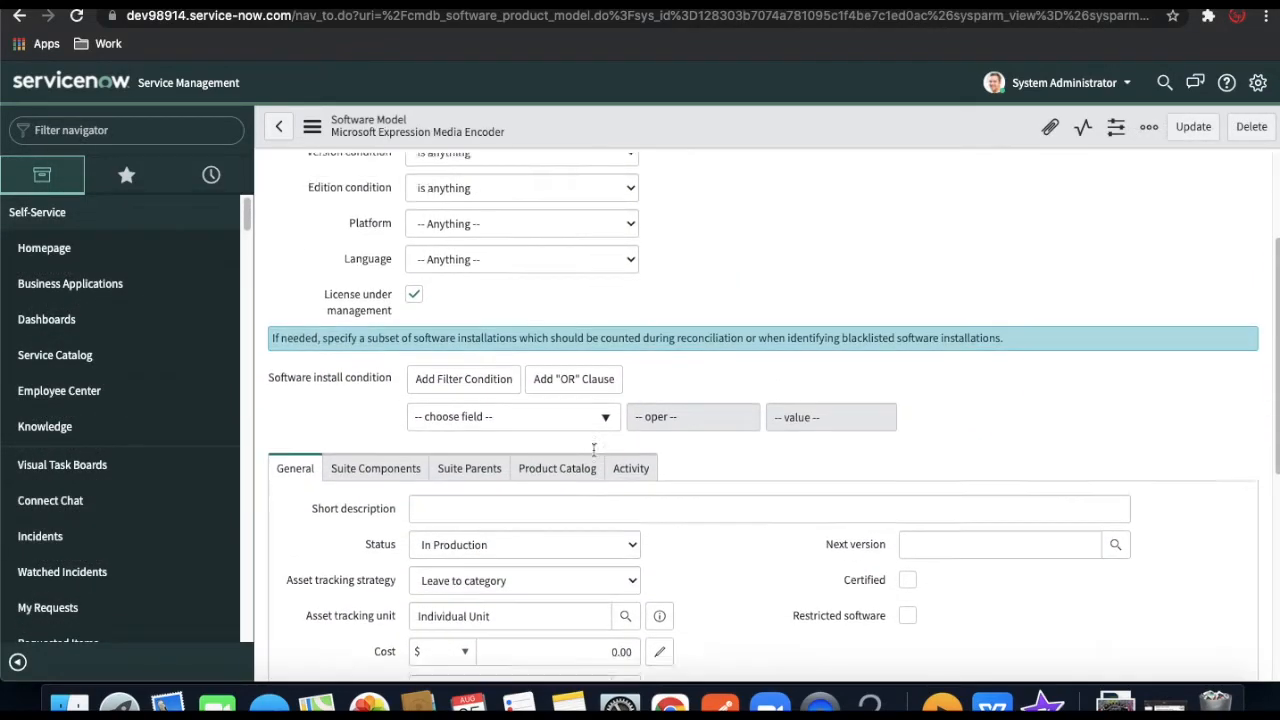
pyautogui.click(609, 196)
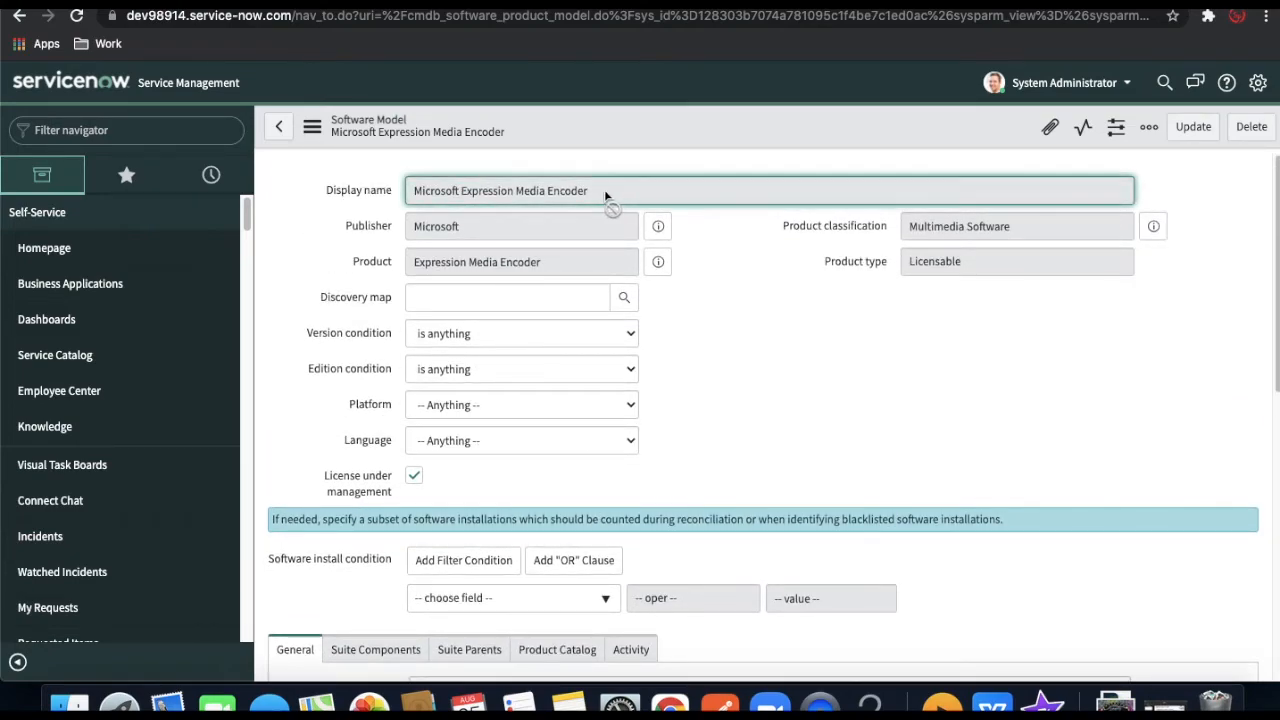
pyautogui.moveTo(609, 196); pyautogui.dragTo(397, 191)
pyautogui.press('super+c')
pyautogui.scroll(-5, 456, 201)
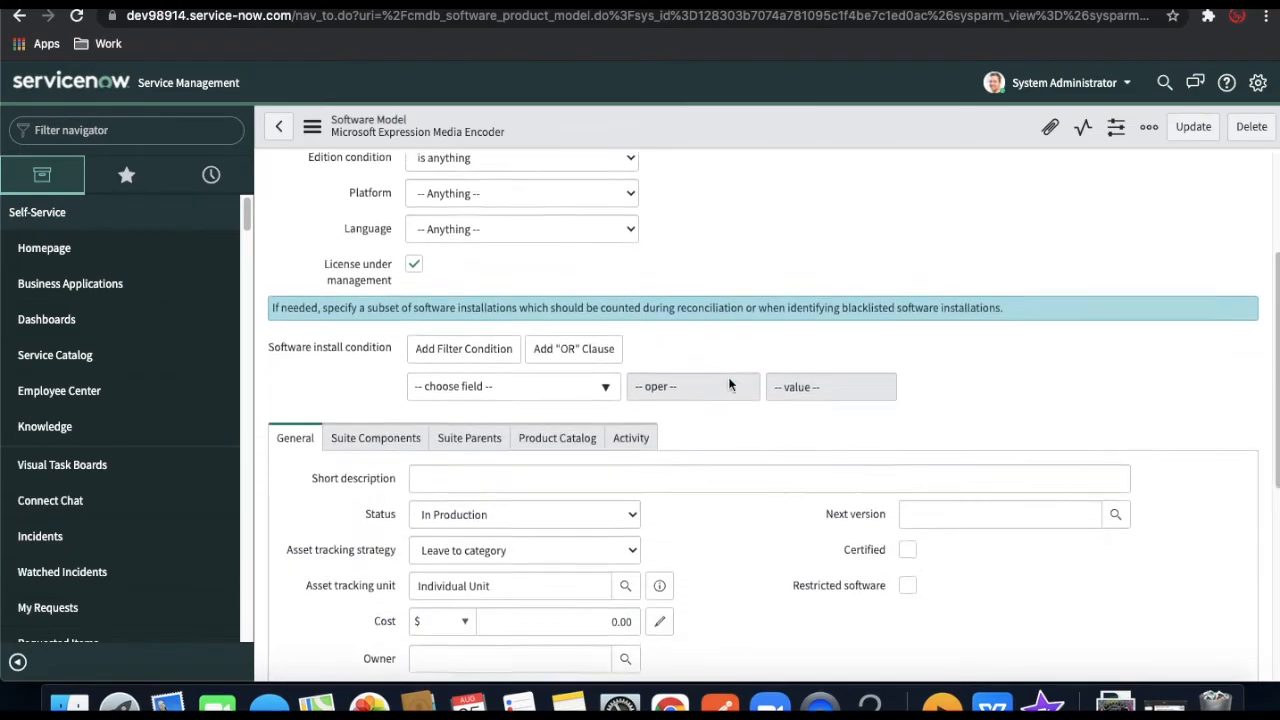
pyautogui.click(548, 484)
pyautogui.press('super+v')
pyautogui.click(752, 535)
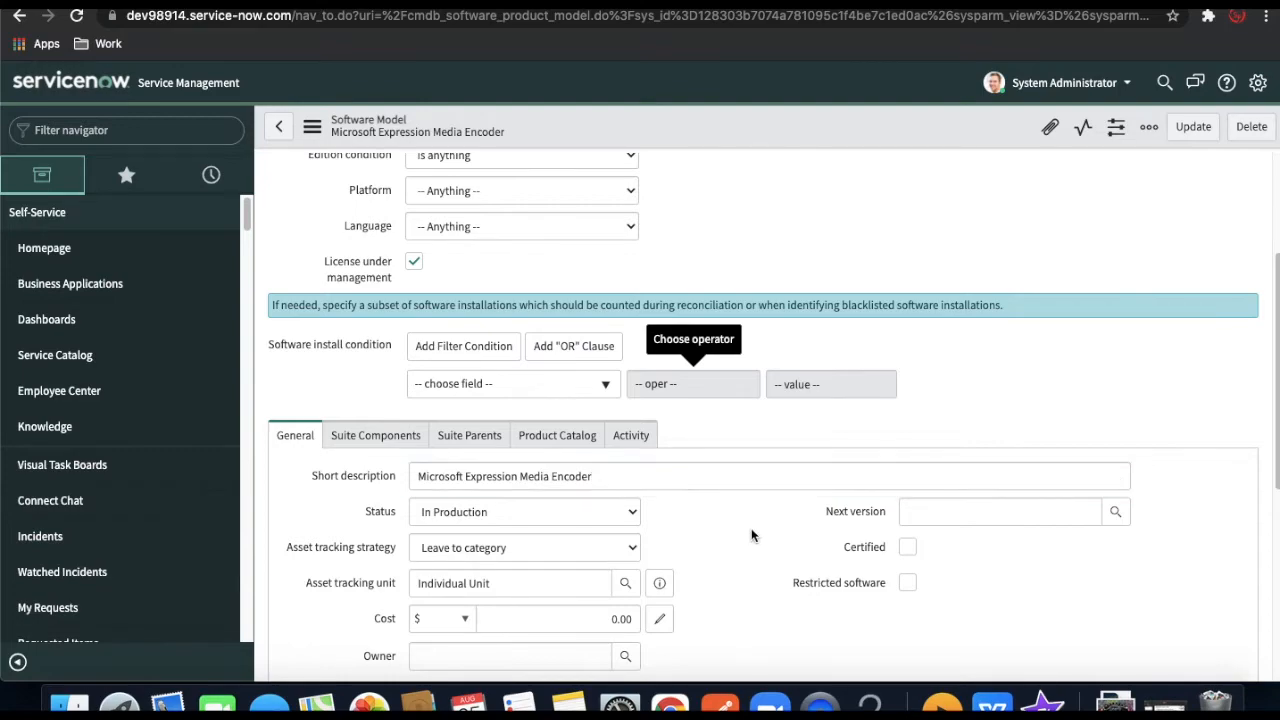
# Set the software model's cost to $100.00 and save the record
pyautogui.scroll(-1, 752, 535)
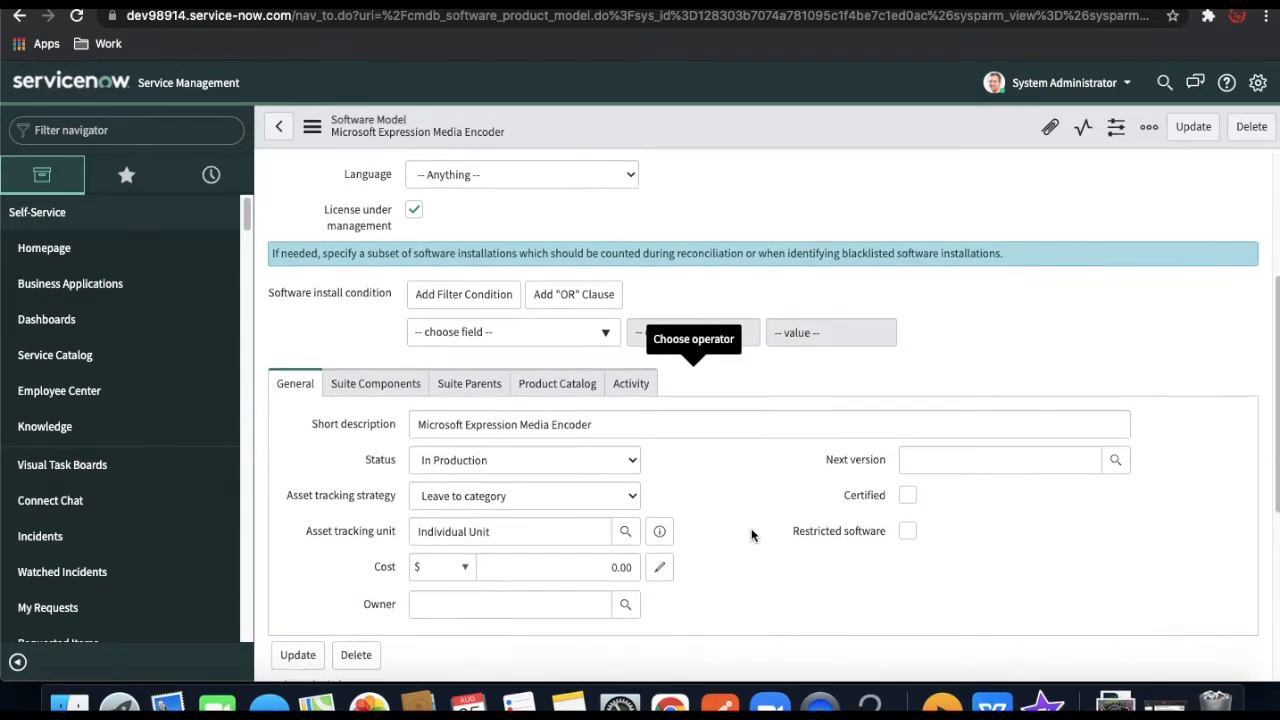
pyautogui.click(616, 568)
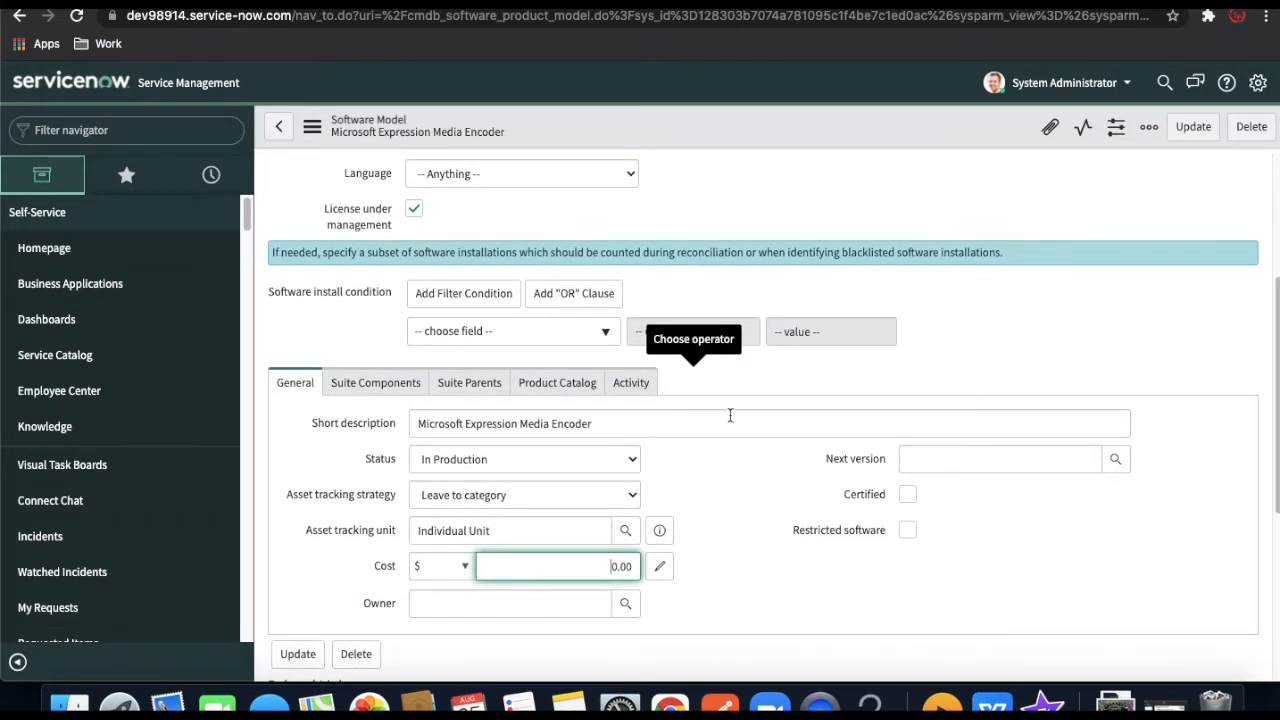
pyautogui.write('10')
pyautogui.click(898, 543)
pyautogui.scroll(-1, 899, 544)
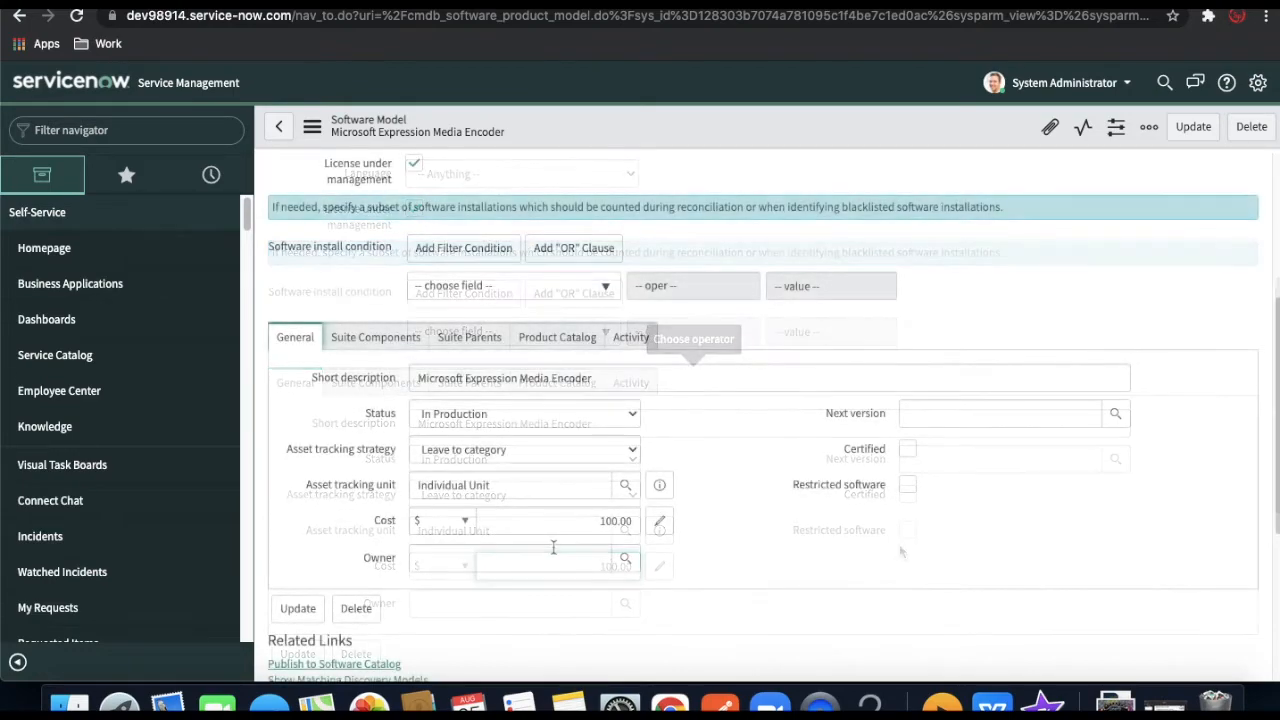
pyautogui.rightClick(612, 135)
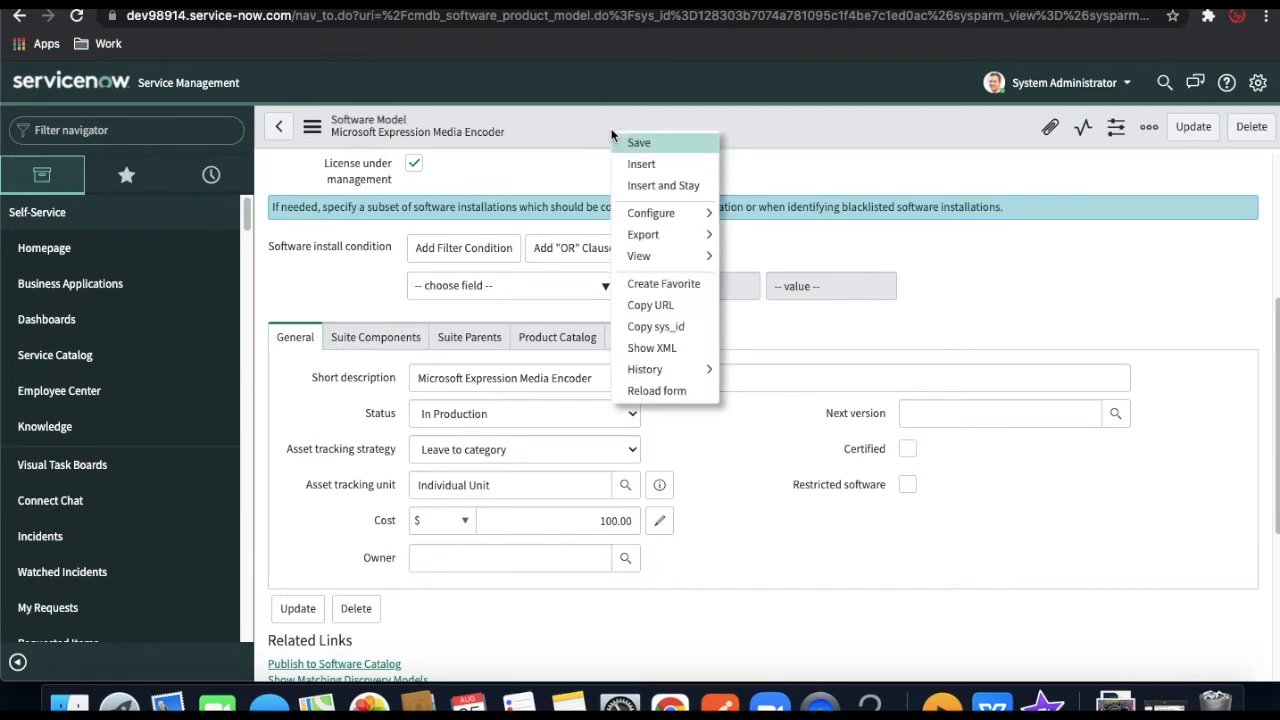
pyautogui.click(628, 150)
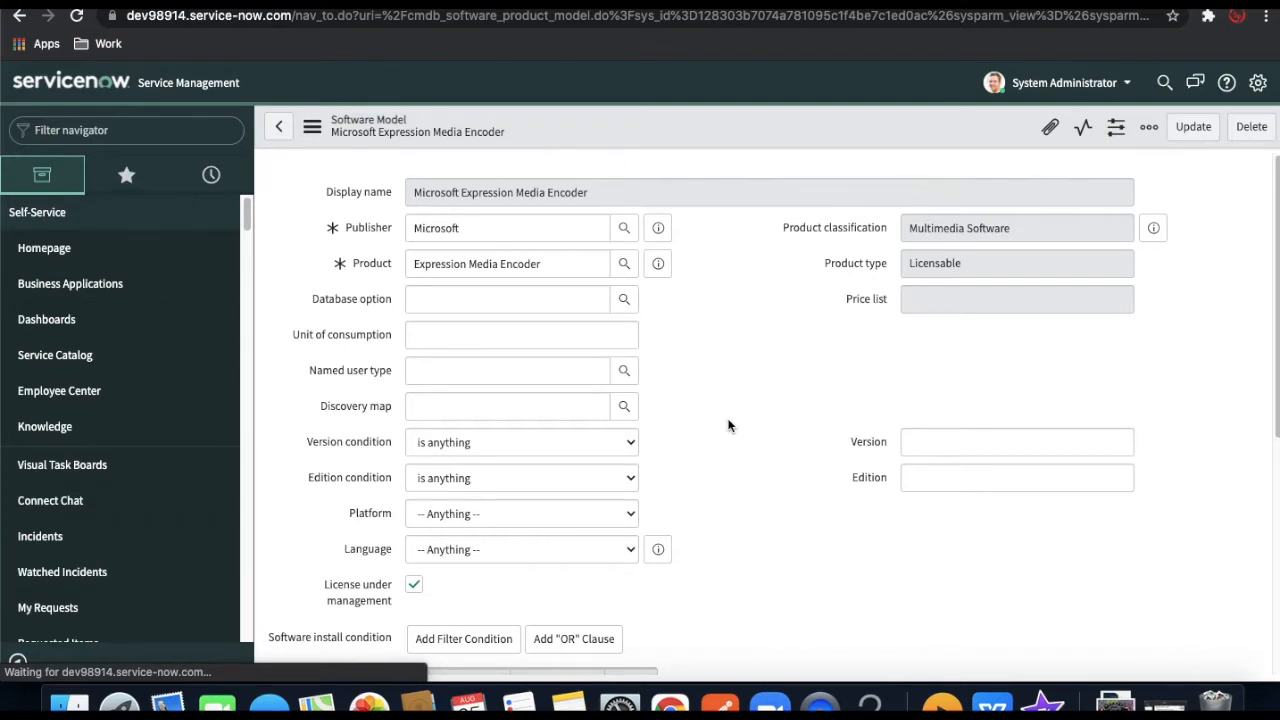
pyautogui.scroll(-5, 728, 425)
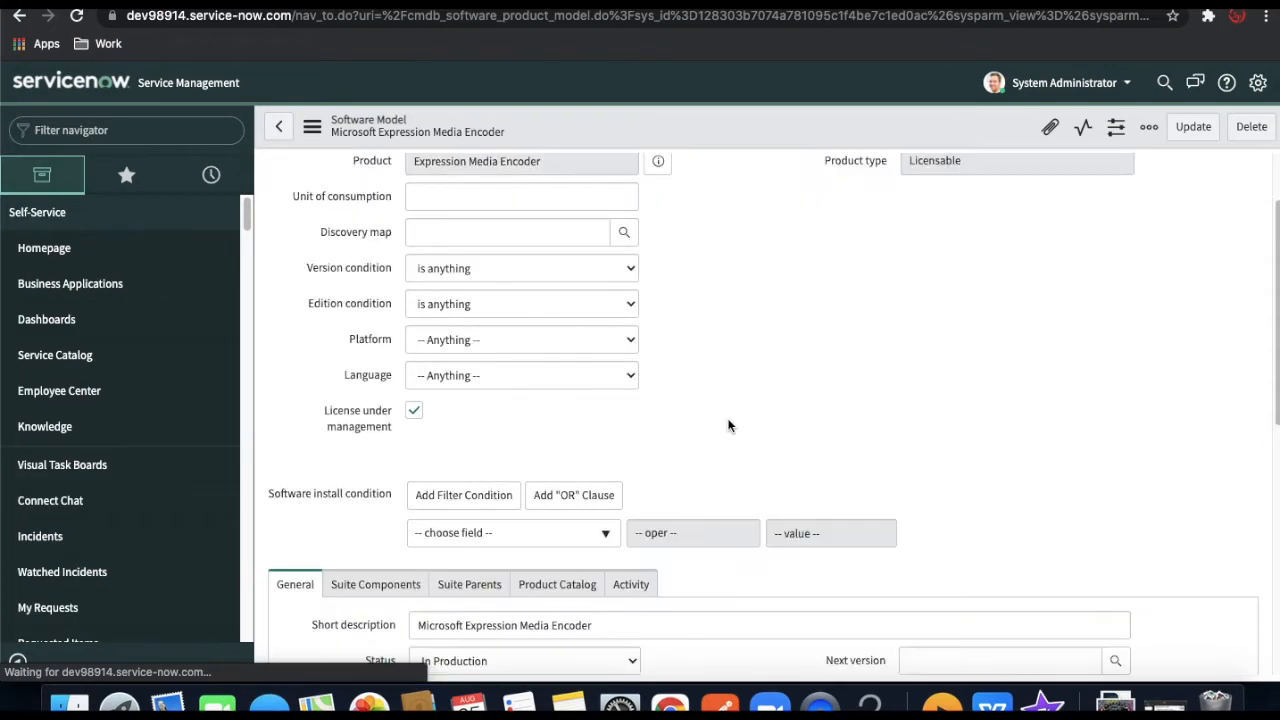
pyautogui.scroll(-4, 728, 420)
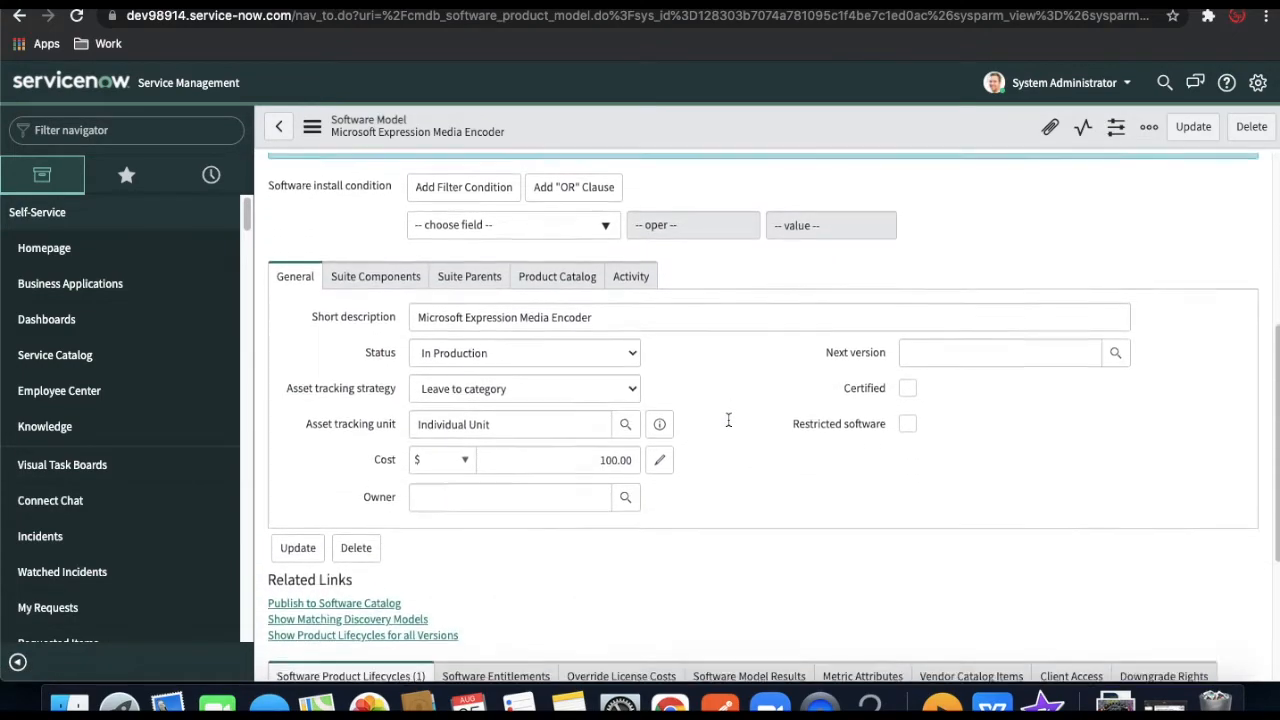
# Copy the software model's display name, Microsoft Expression Media Encoder, into its product catalog description and save the record
pyautogui.click(578, 270)
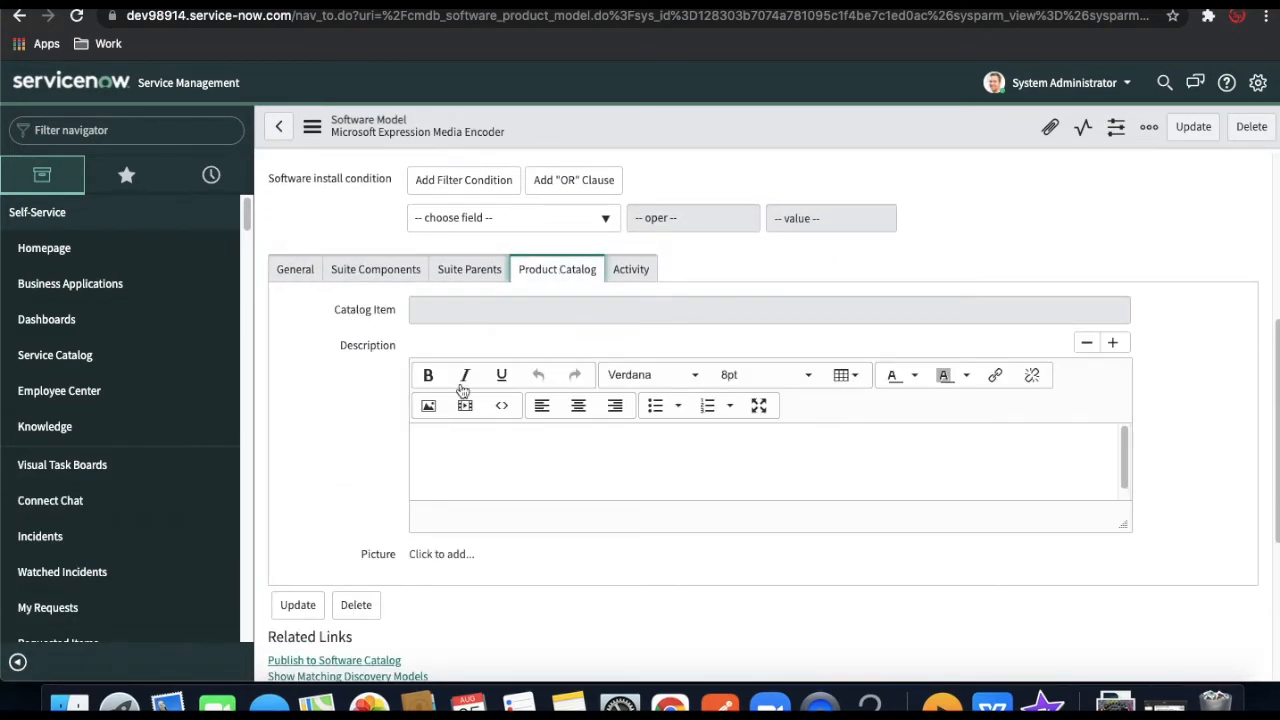
pyautogui.click(460, 443)
pyautogui.scroll(5, 604, 180)
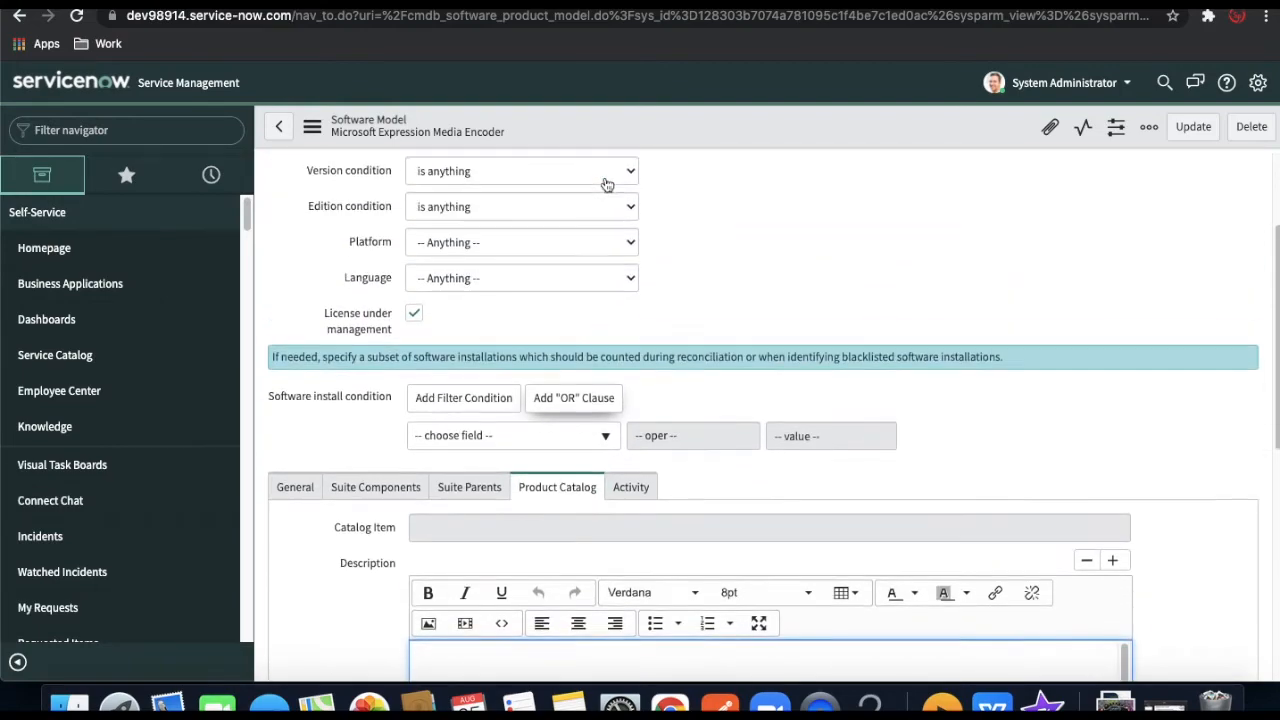
pyautogui.moveTo(604, 180); pyautogui.dragTo(412, 175)
pyautogui.hotkey('ctrl', 'c')
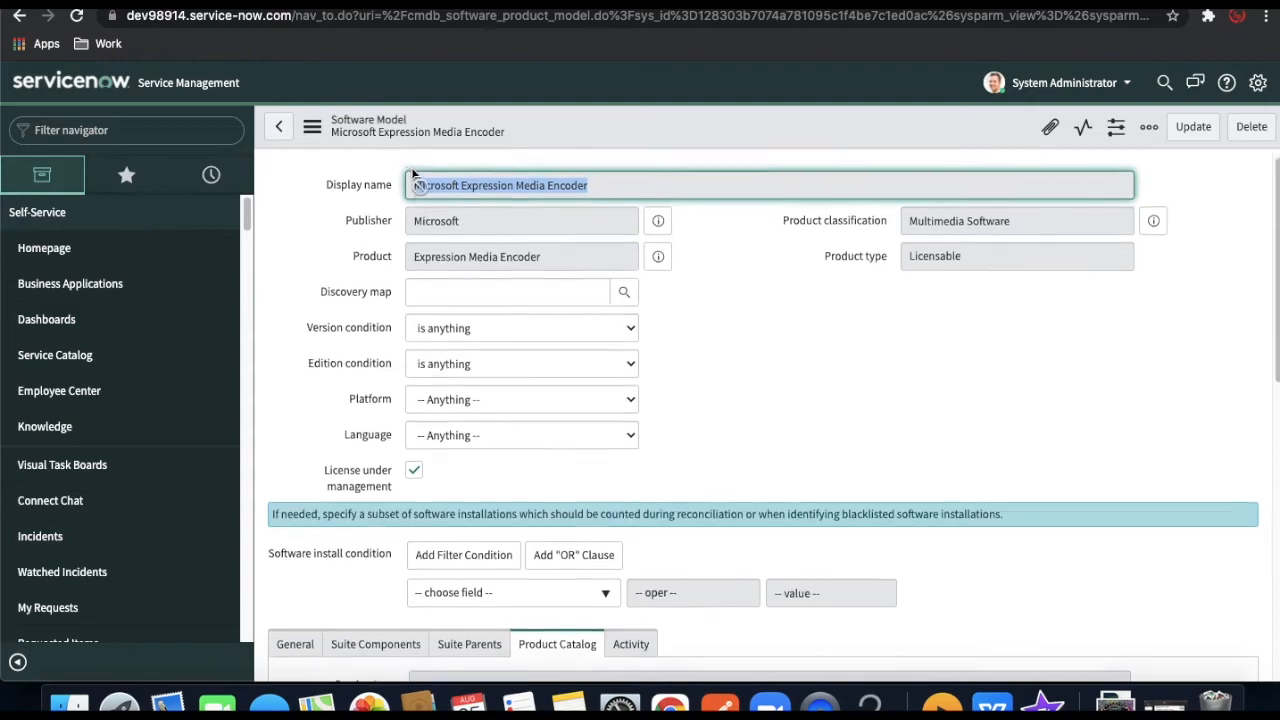
pyautogui.scroll(-3, 808, 376)
pyautogui.click(520, 606)
pyautogui.hotkey('ctrl', 'v')
pyautogui.rightClick(645, 120)
pyautogui.click(394, 294)
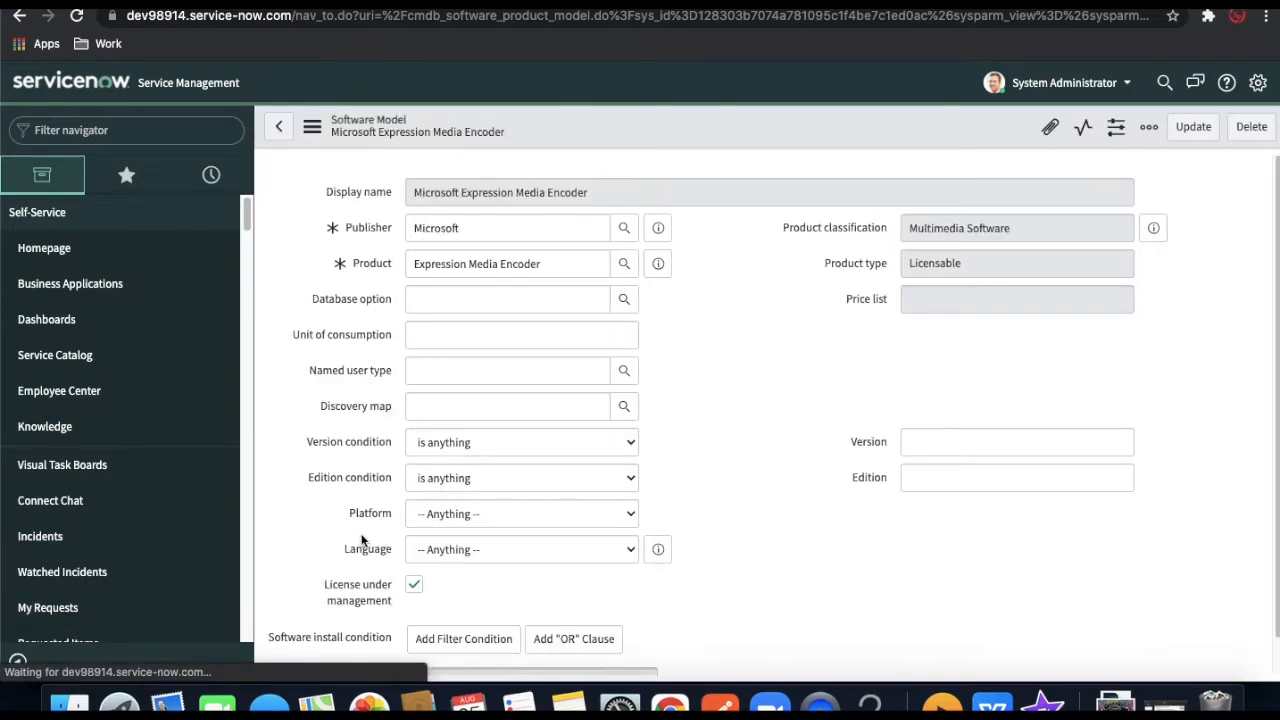
# View the discovery models that match the Microsoft Expression Media Encoder software model and return to its record
pyautogui.scroll(-1, 362, 540)
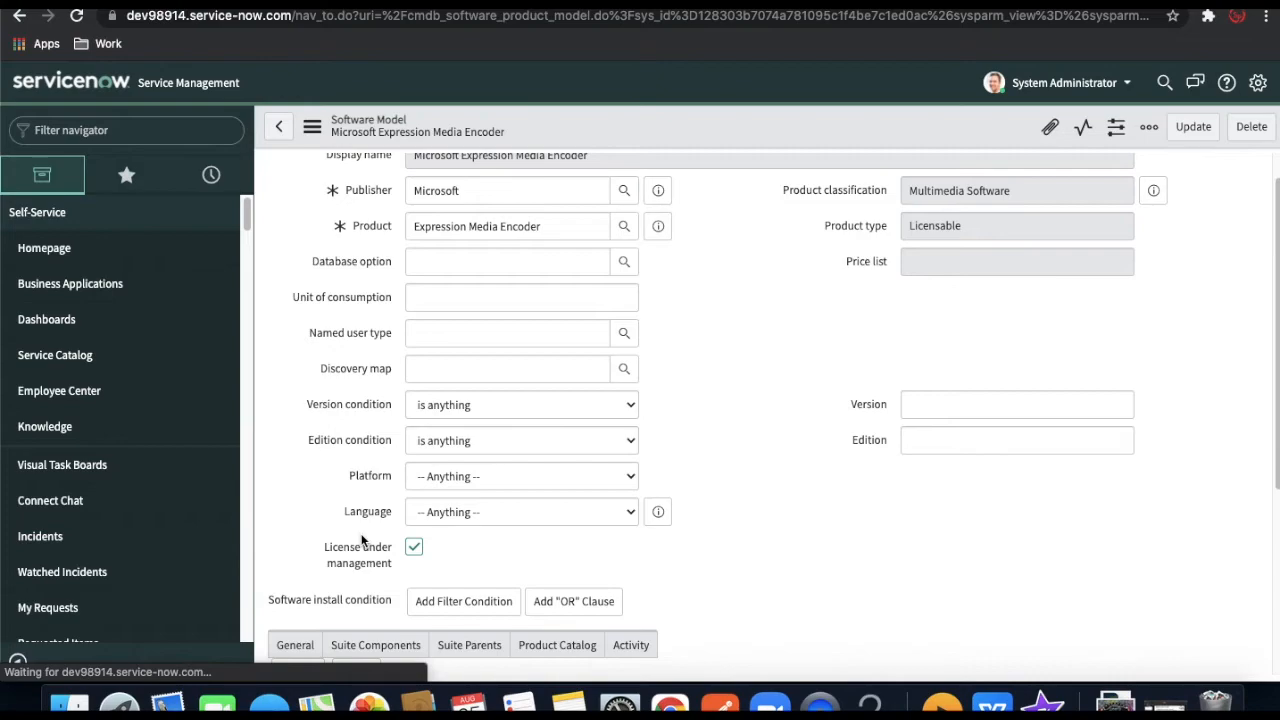
pyautogui.scroll(-3, 362, 540)
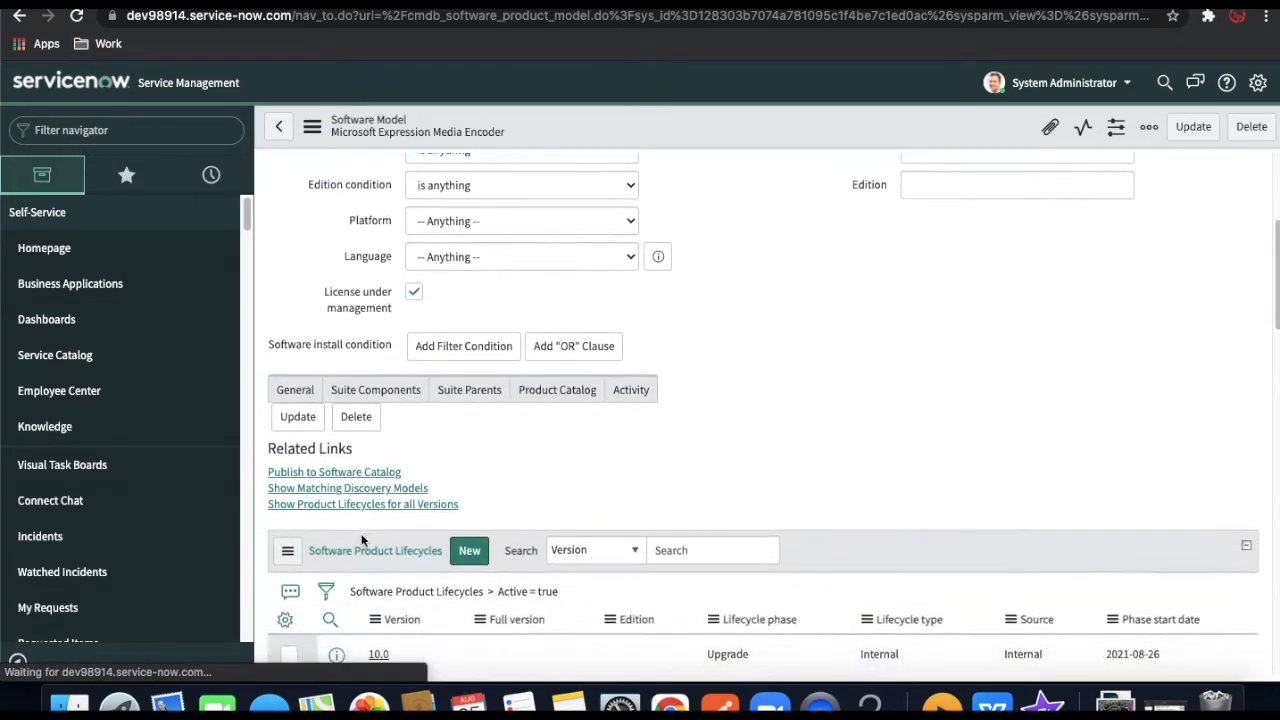
pyautogui.scroll(-1, 362, 540)
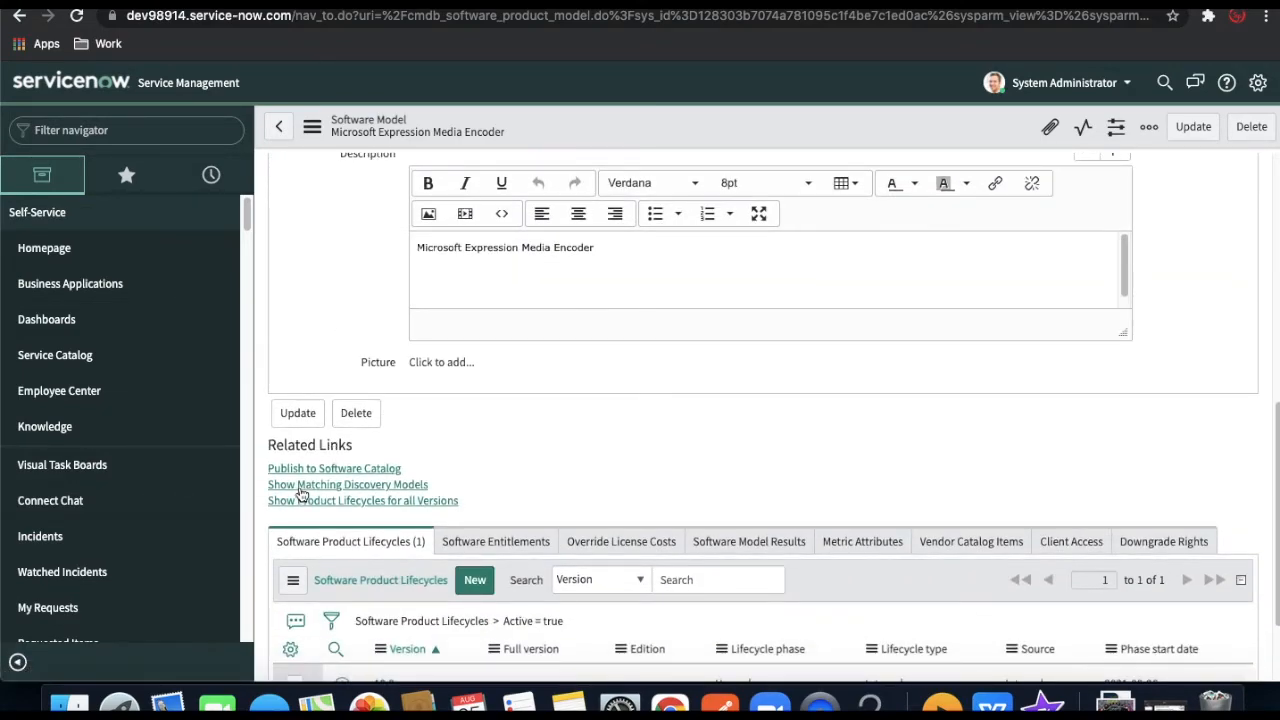
pyautogui.click(301, 488)
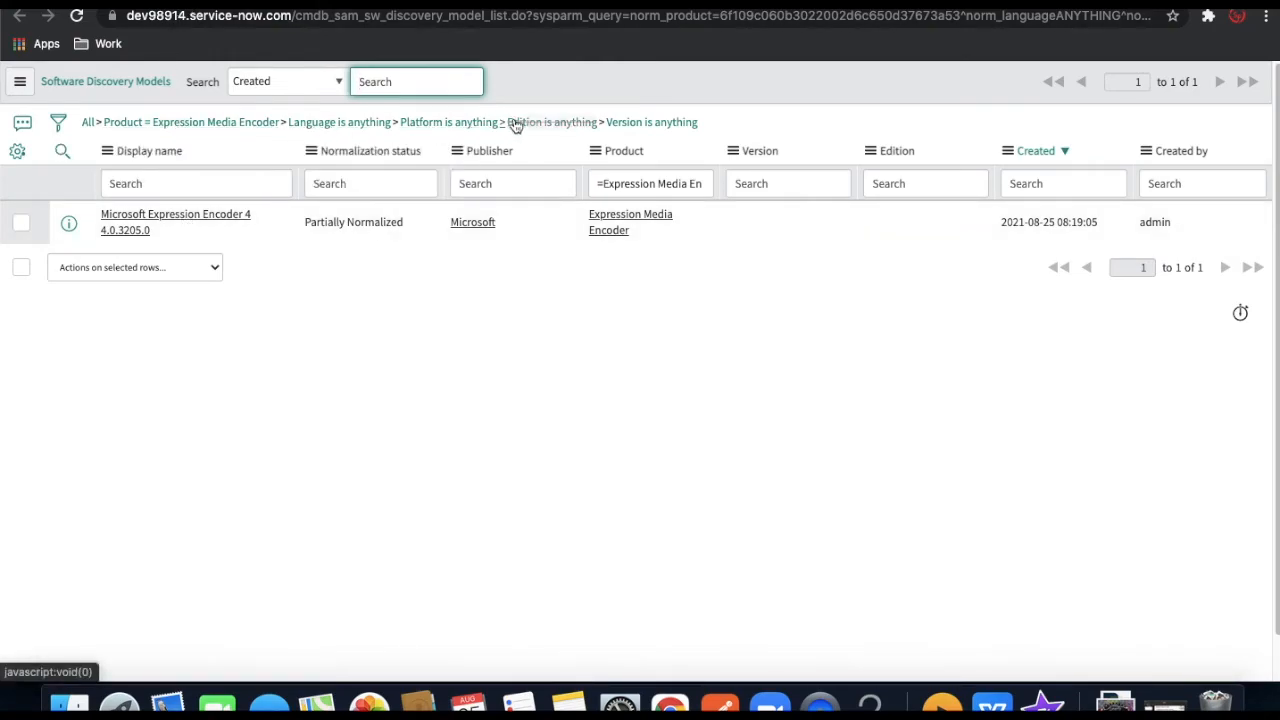
pyautogui.hotkey('alt', 'Left')
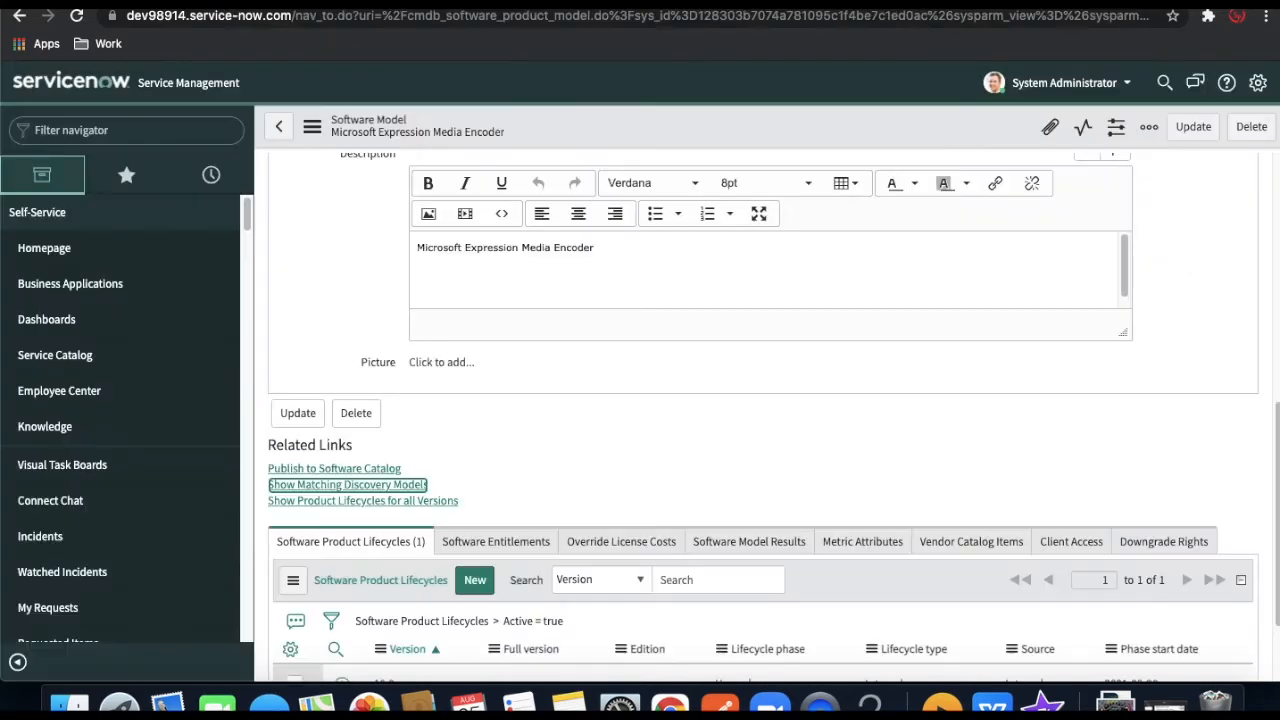
# Publish the Microsoft Expression Media Encoder model to the software catalog under the Software category
pyautogui.scroll(2, 356, 321)
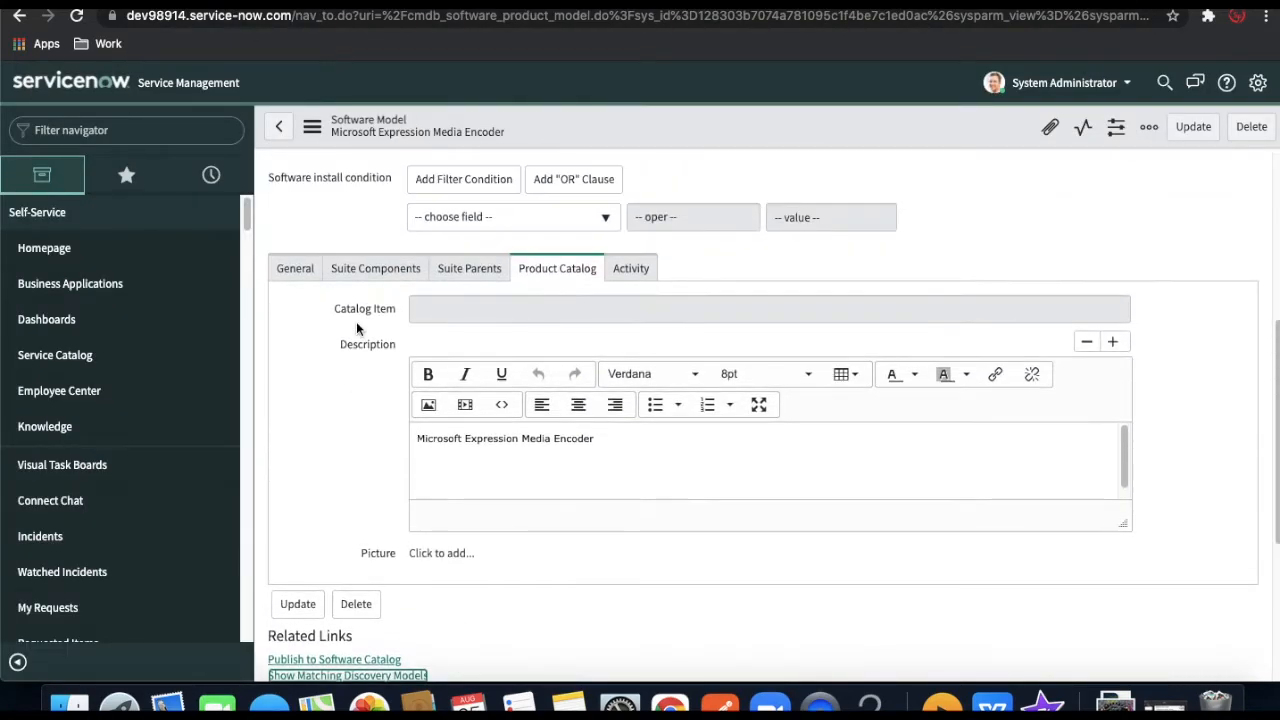
pyautogui.scroll(-2, 356, 321)
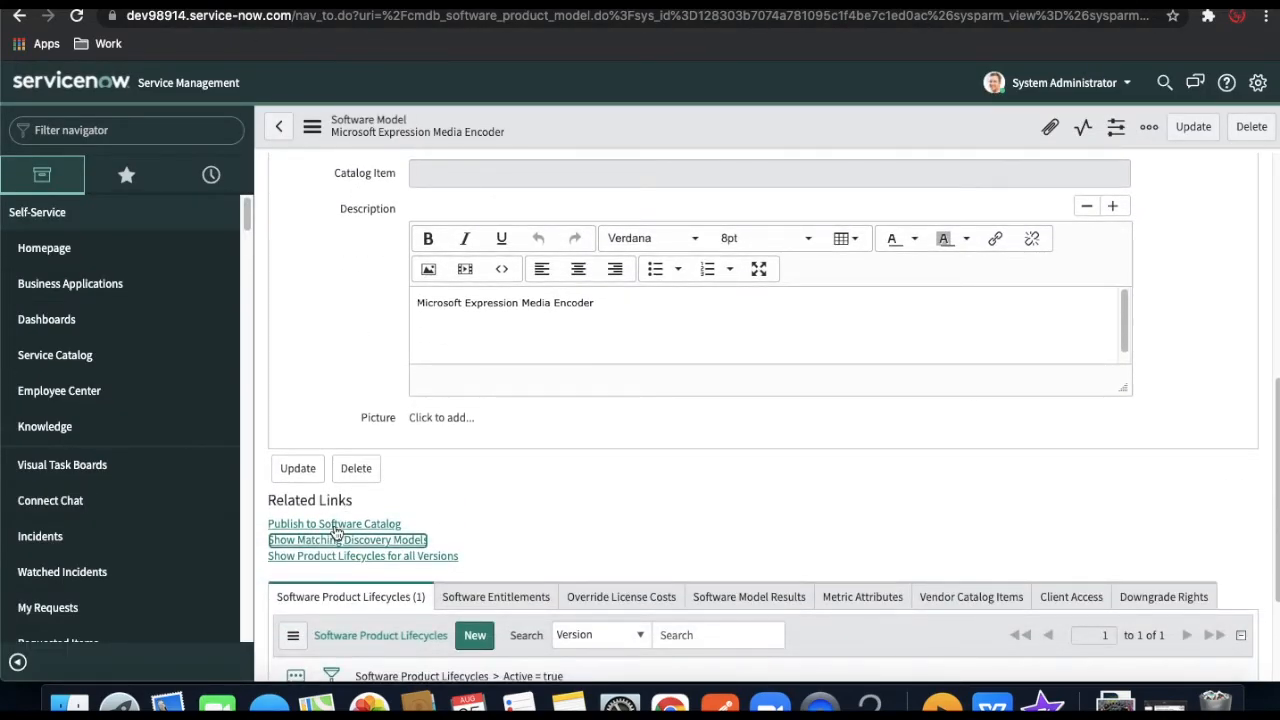
pyautogui.click(381, 526)
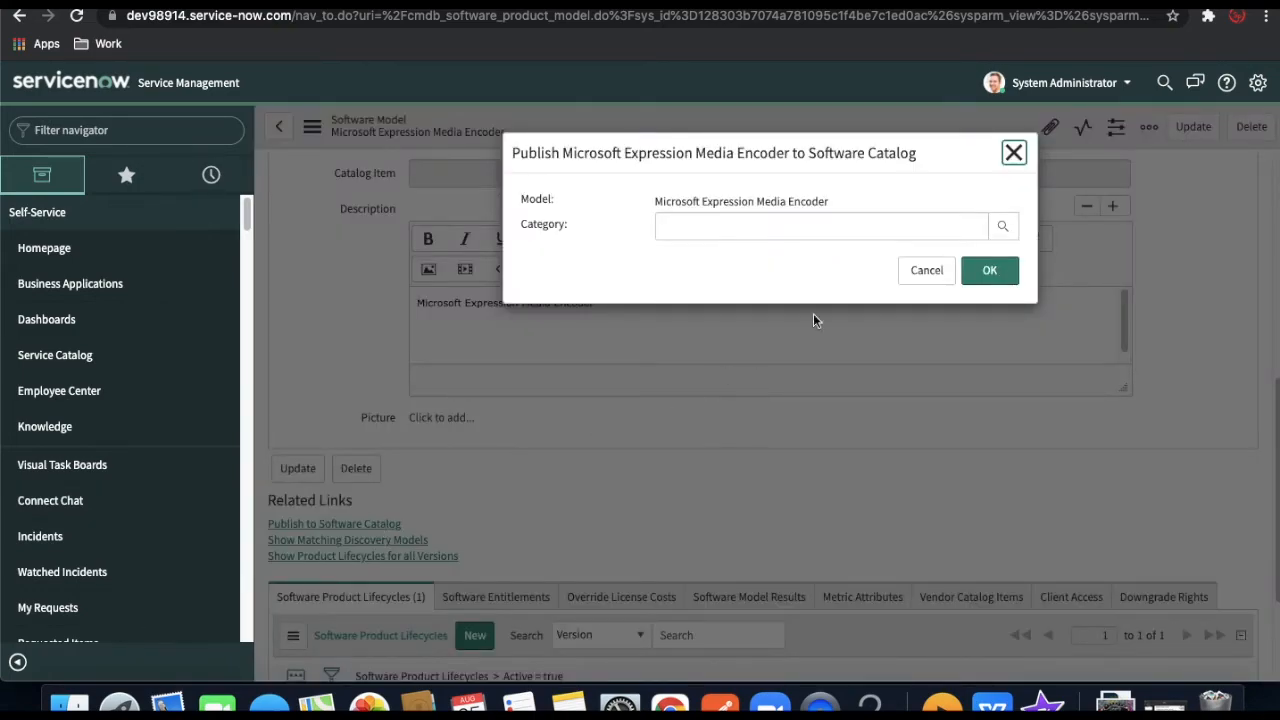
pyautogui.click(914, 217)
pyautogui.write('softwa')
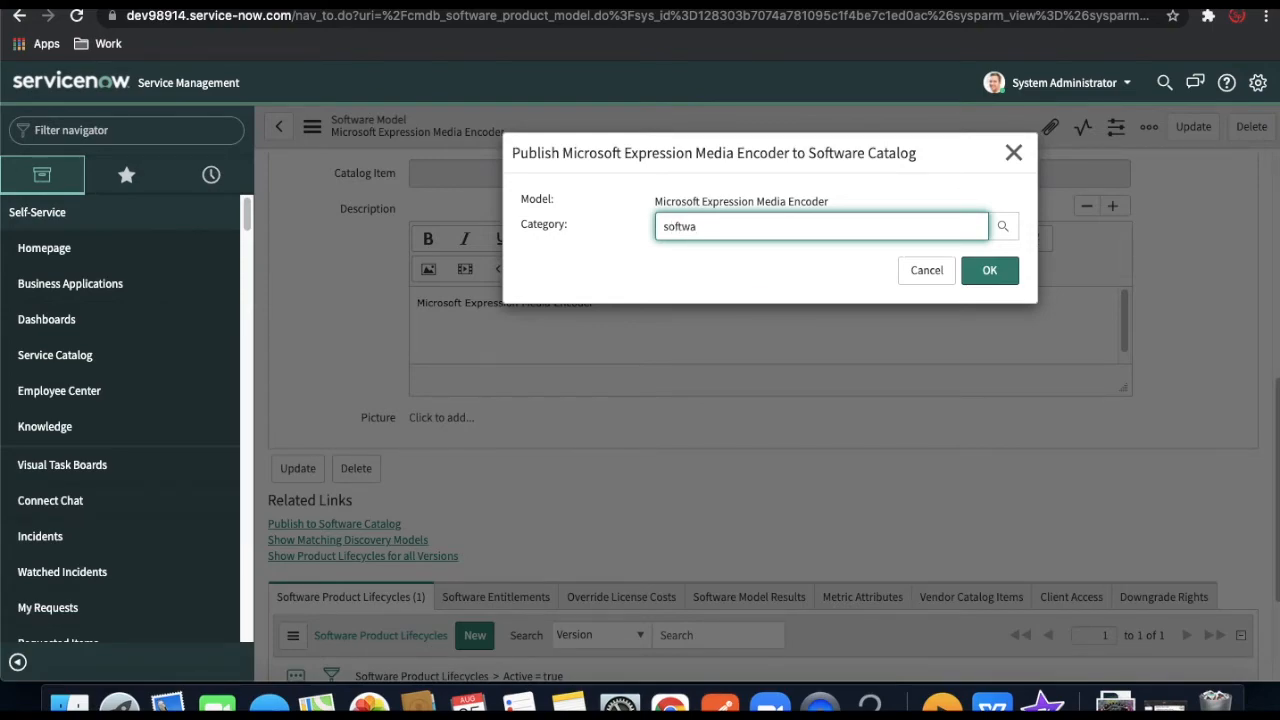
pyautogui.press('Down')
pyautogui.press('Return')
pyautogui.click(1003, 273)
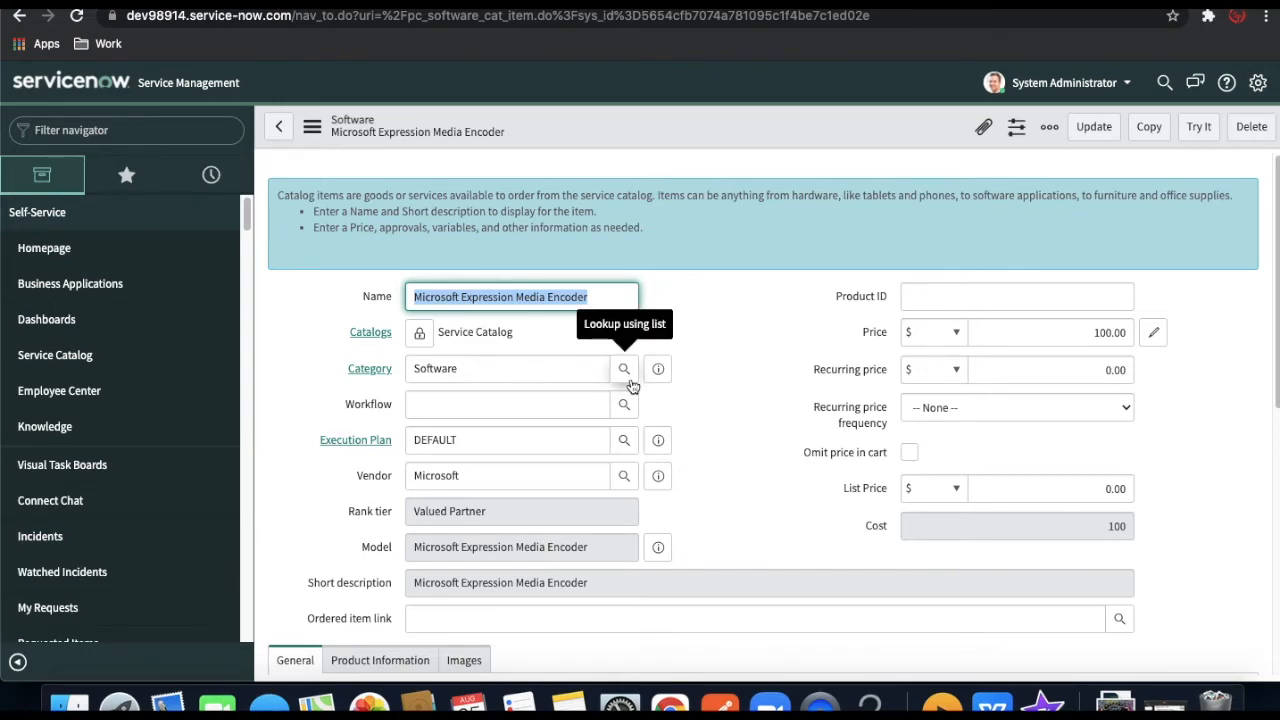
# Set the catalog item's workflow to Procurement Process Flow - Software and save the item
pyautogui.click(525, 406)
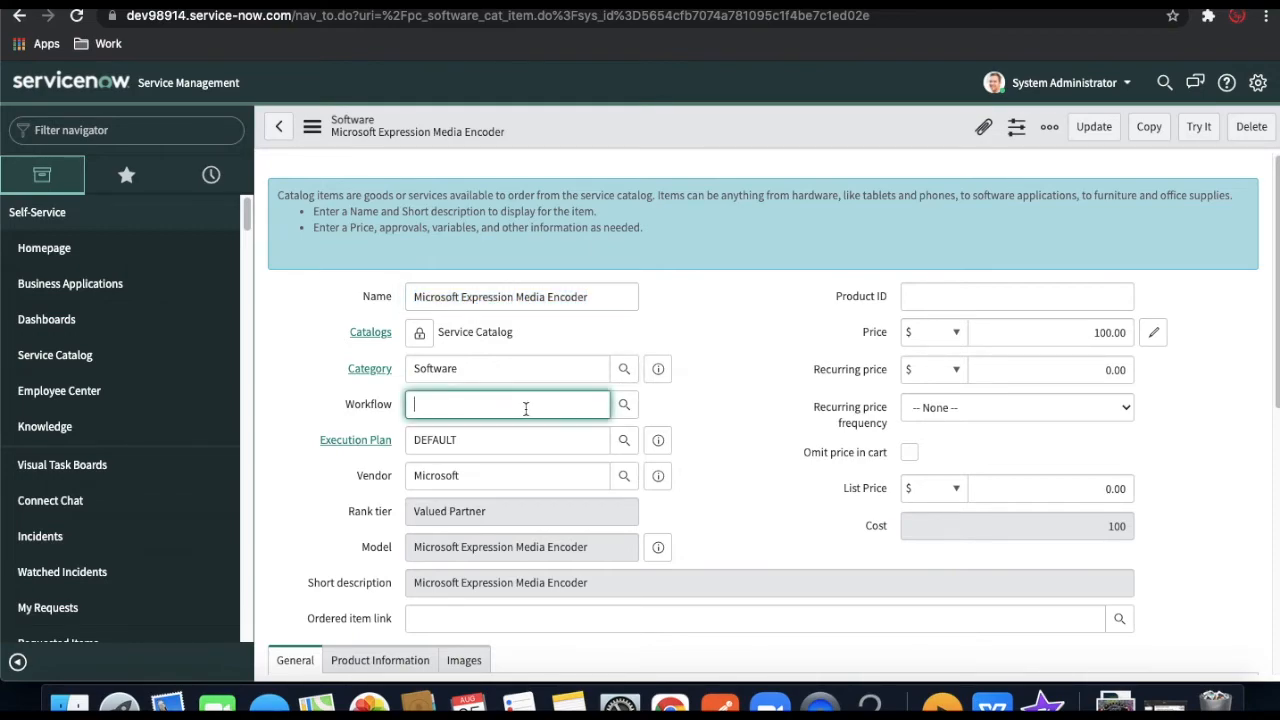
pyautogui.write('*soft')
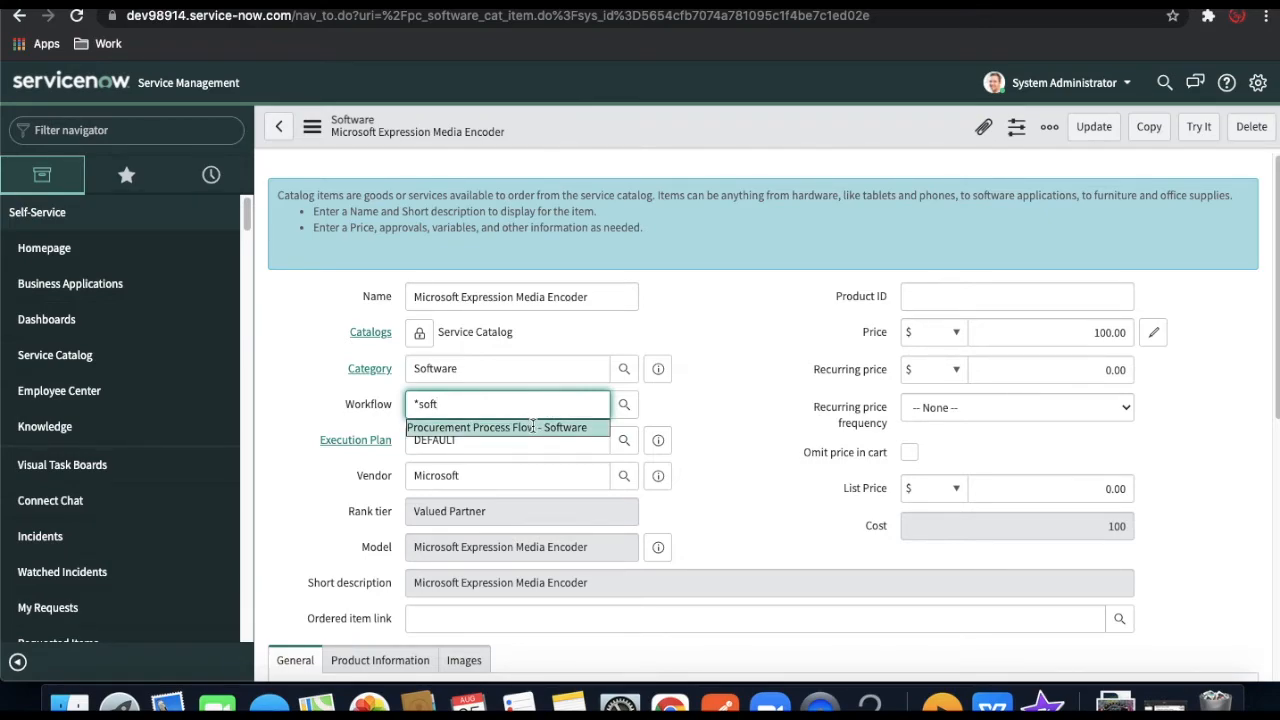
pyautogui.click(533, 427)
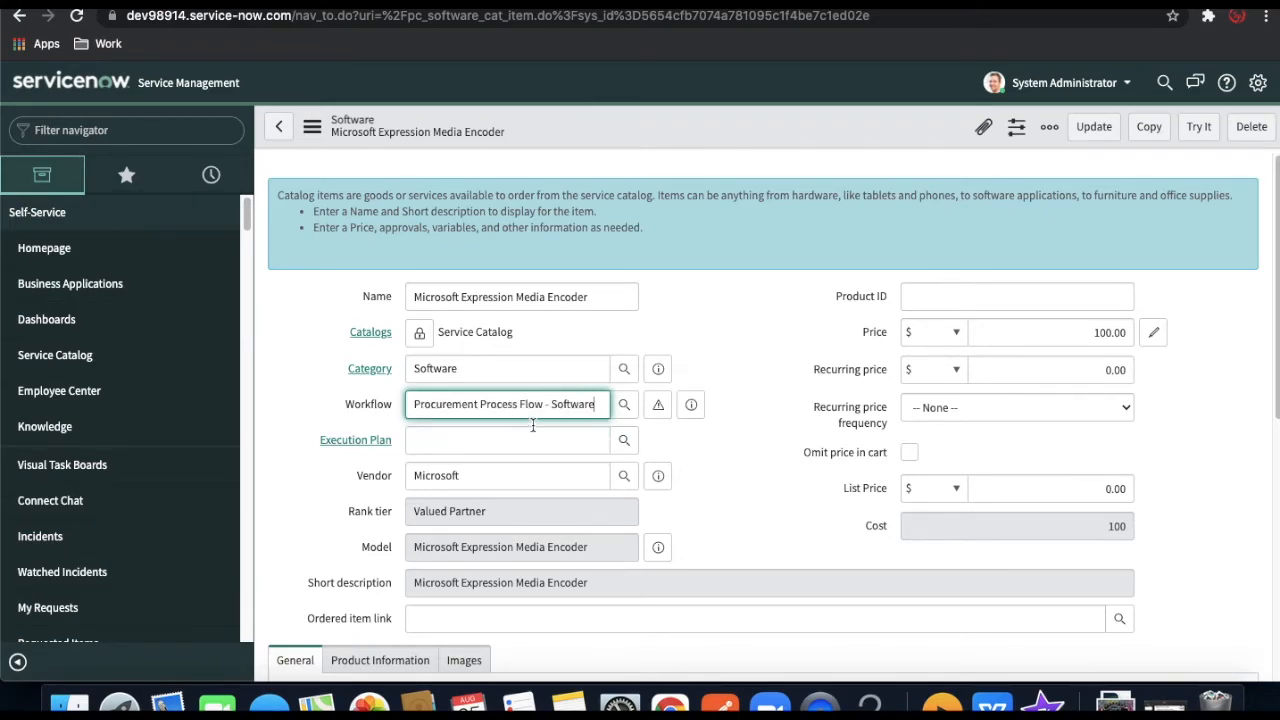
pyautogui.rightClick(671, 124)
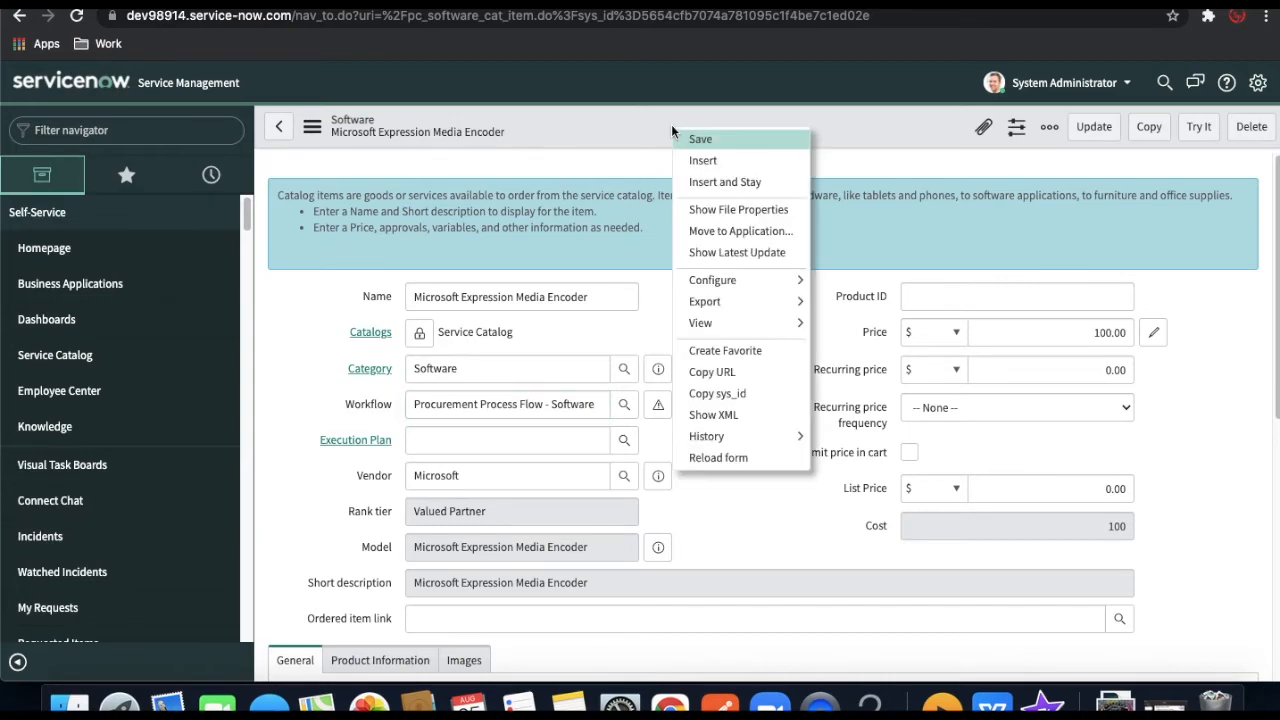
pyautogui.click(689, 141)
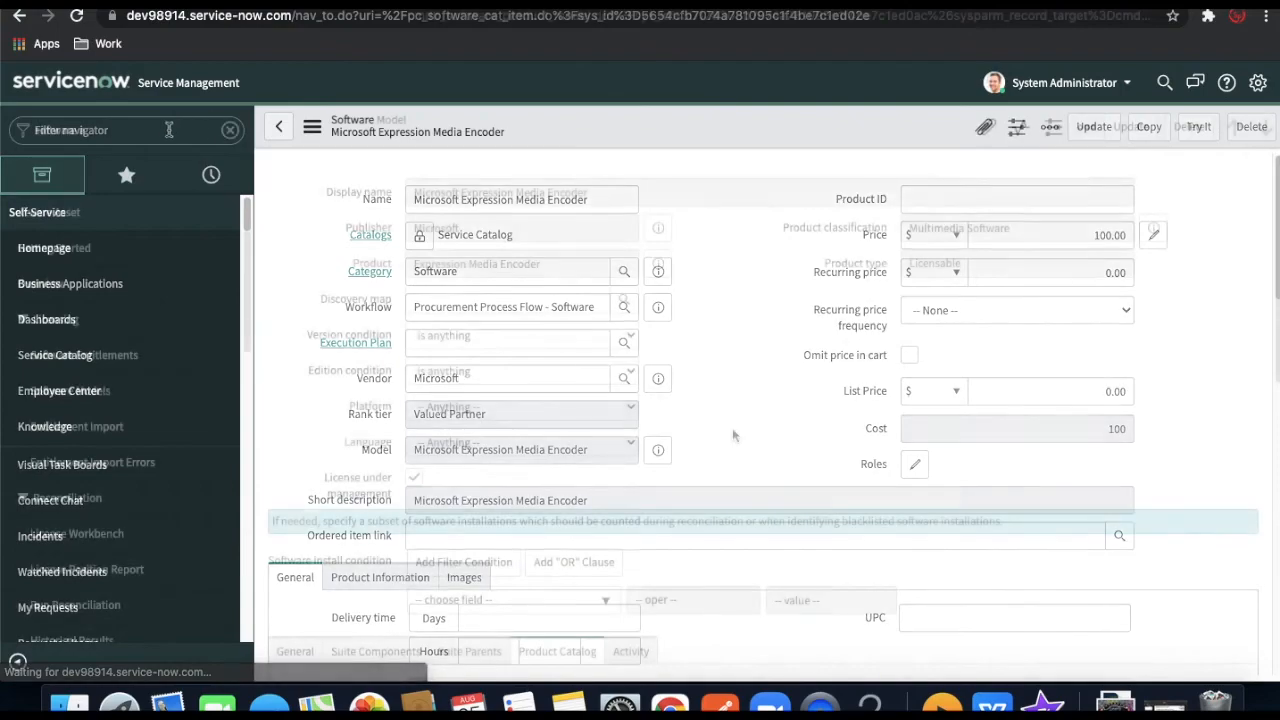
# Check the catalog item linked in the software model's product catalog details
pyautogui.scroll(-3, 733, 436)
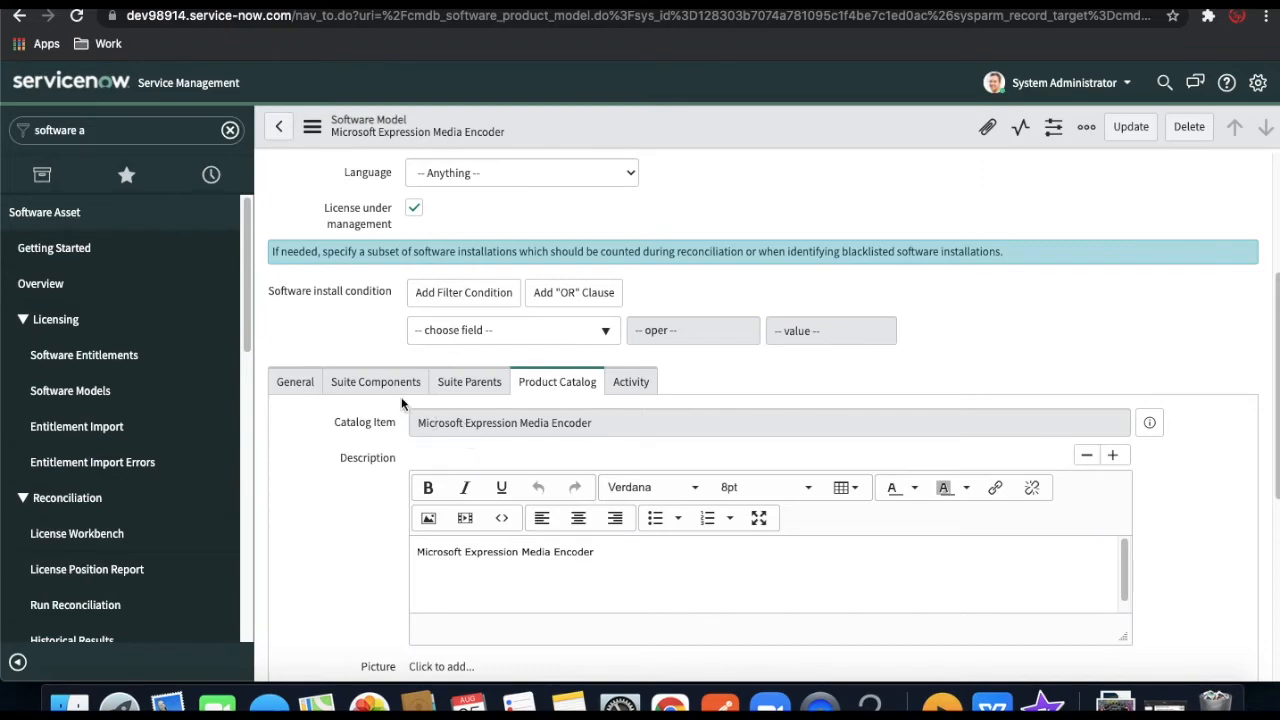
pyautogui.scroll(-2, 349, 469)
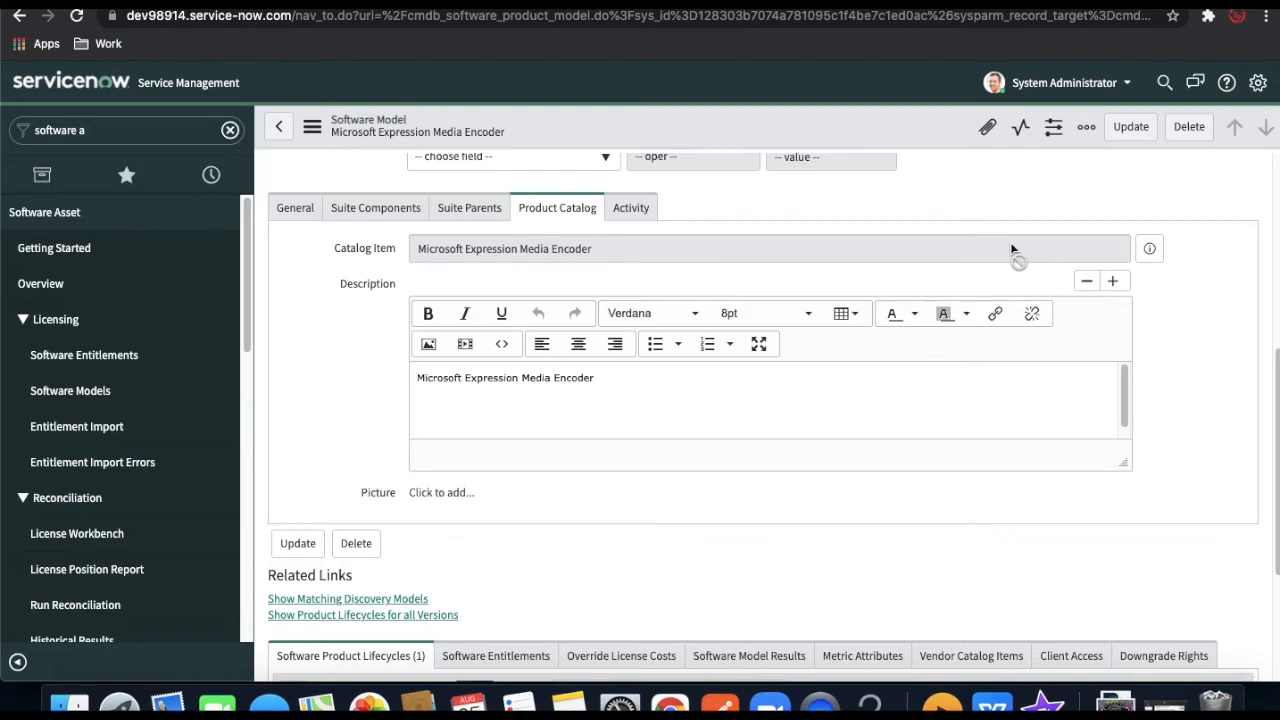
pyautogui.scroll(3, 316, 358)
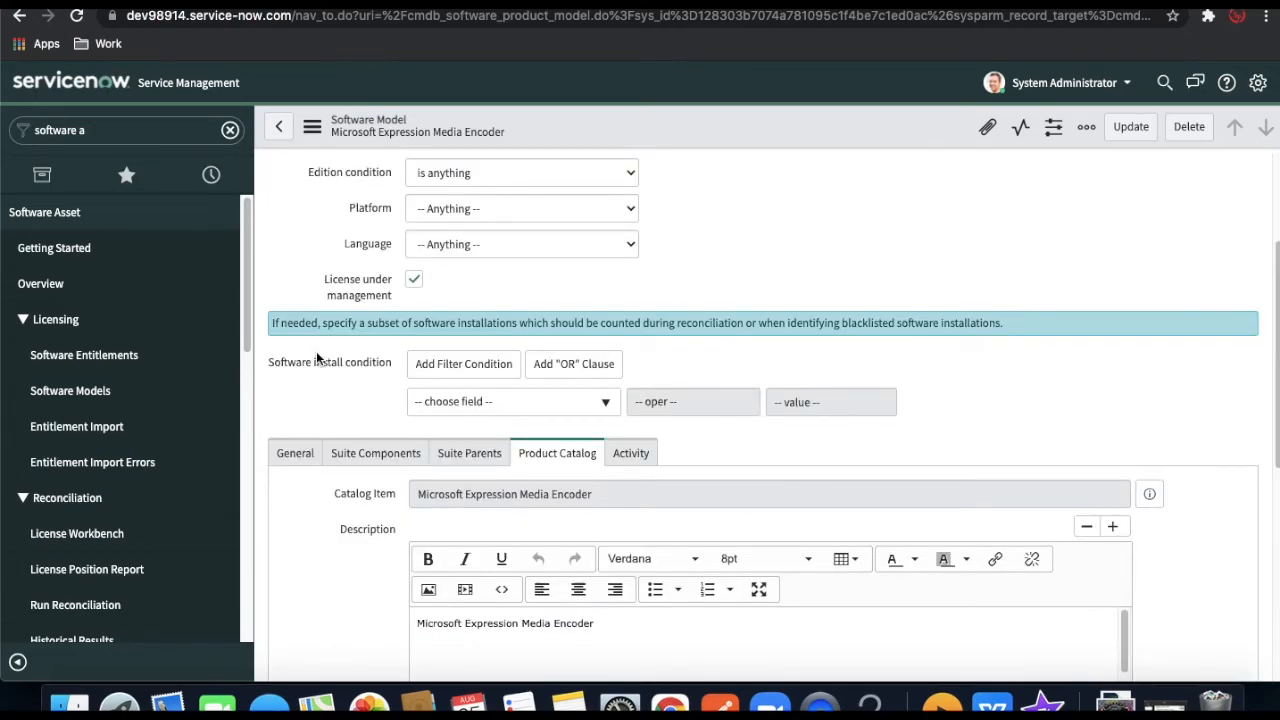
# Review the licensable software models and their catalog items, and check the Software Entitlements list for records
pyautogui.click(70, 390)
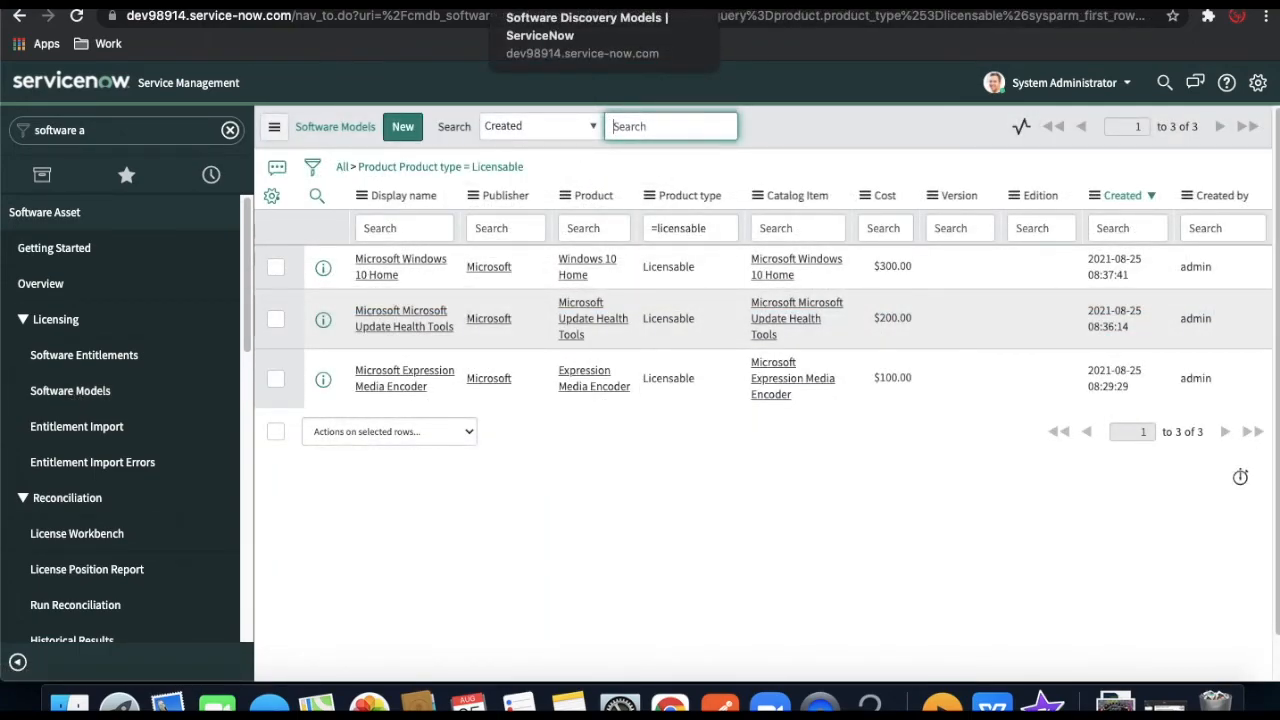
pyautogui.click(590, 2)
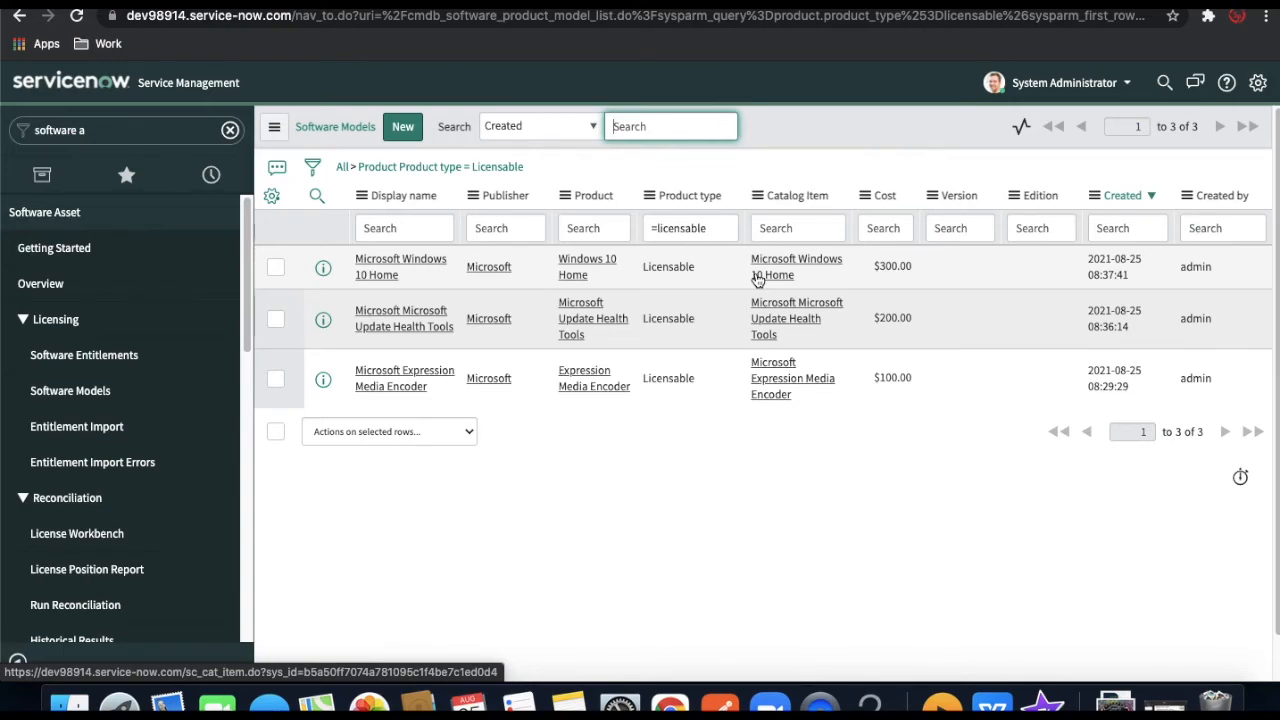
pyautogui.click(91, 366)
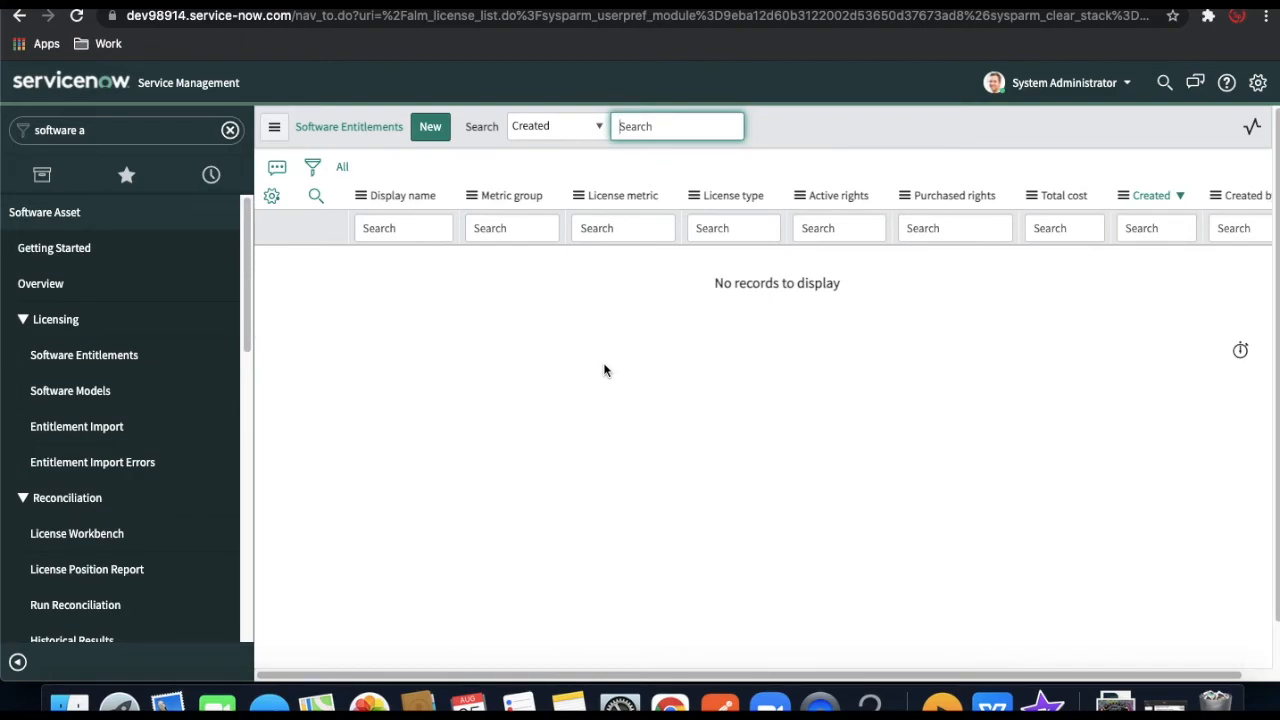
# Run license reconciliation for all publishers in the background and refresh the Reconciliation Results list to check its progress
pyautogui.scroll(-2, 143, 543)
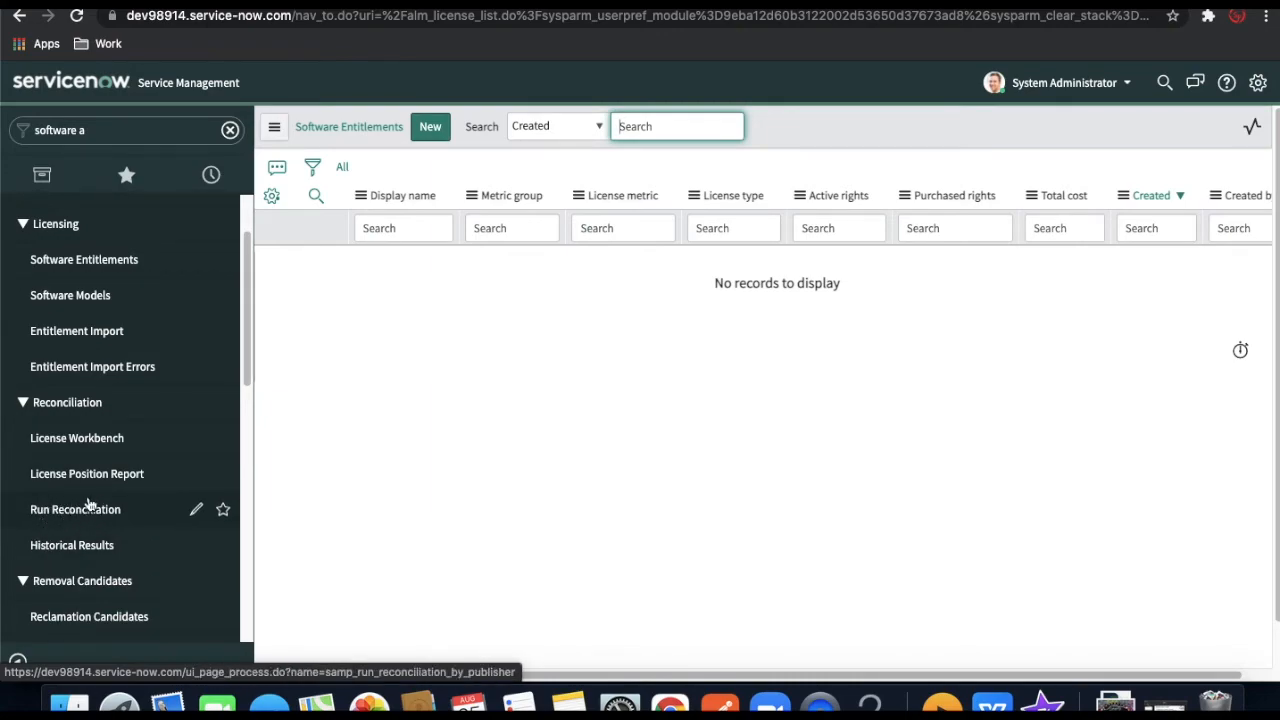
pyautogui.click(86, 507)
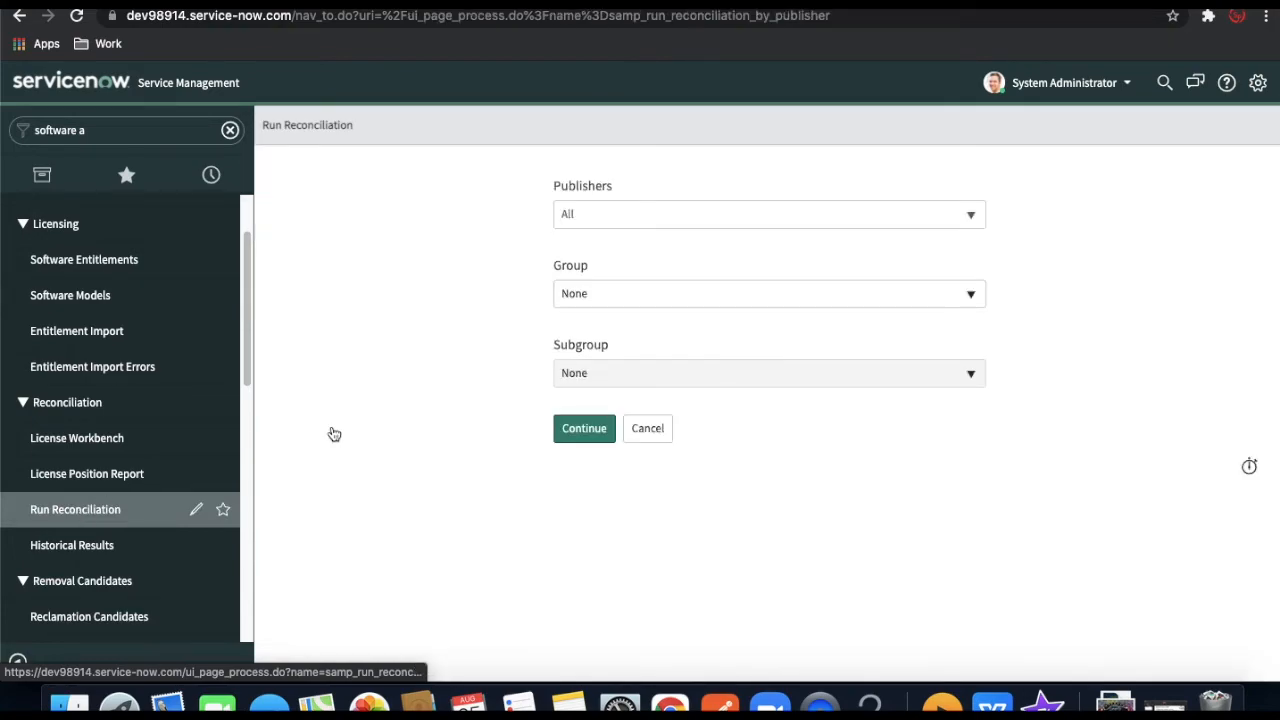
pyautogui.click(598, 436)
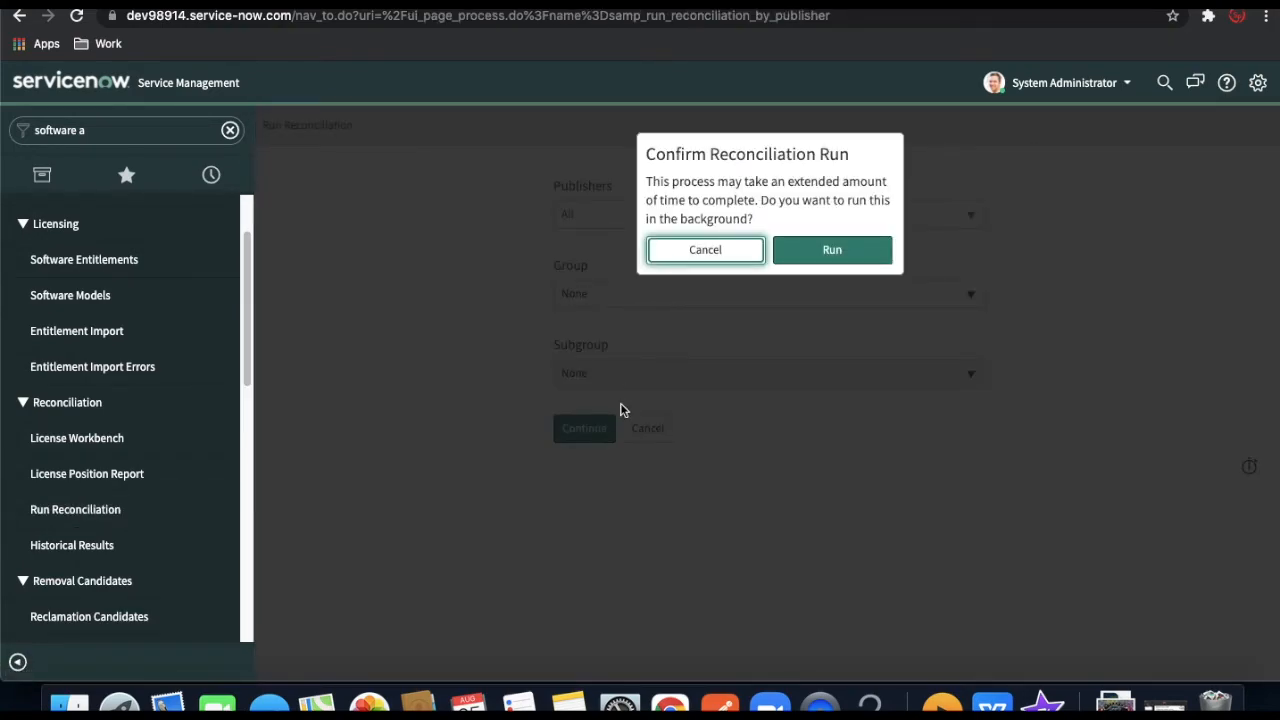
pyautogui.click(870, 254)
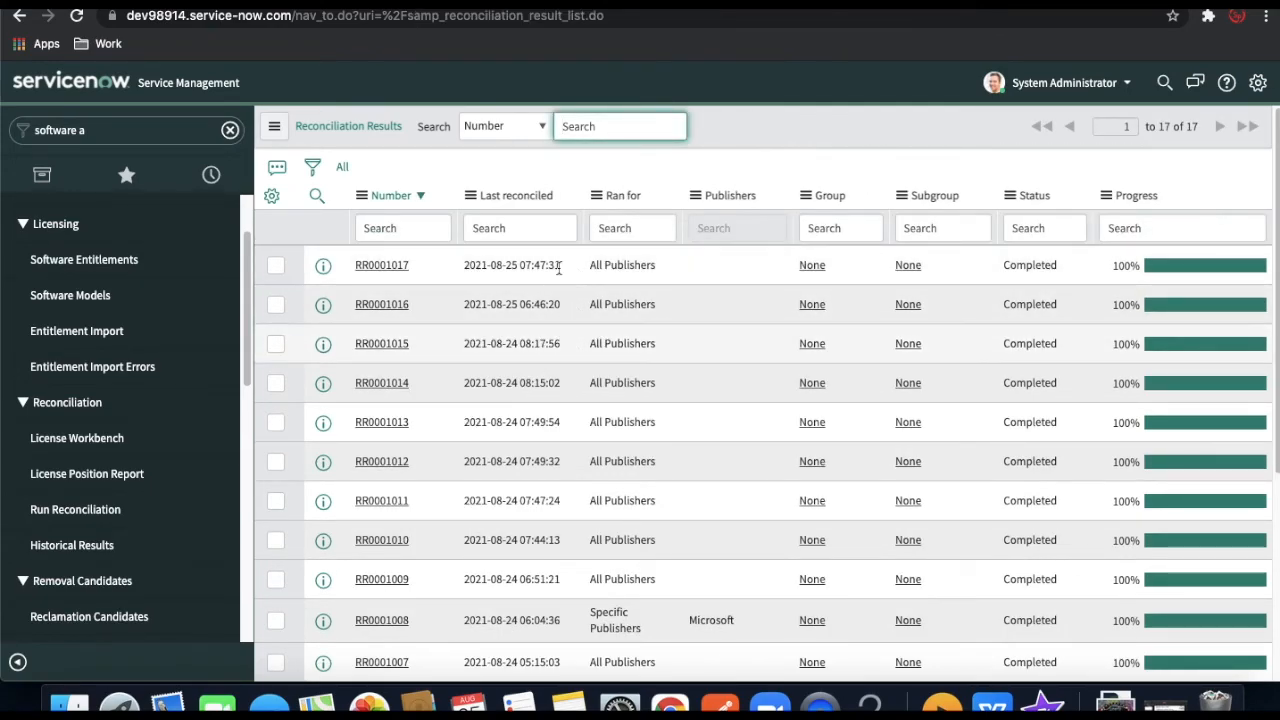
pyautogui.click(342, 168)
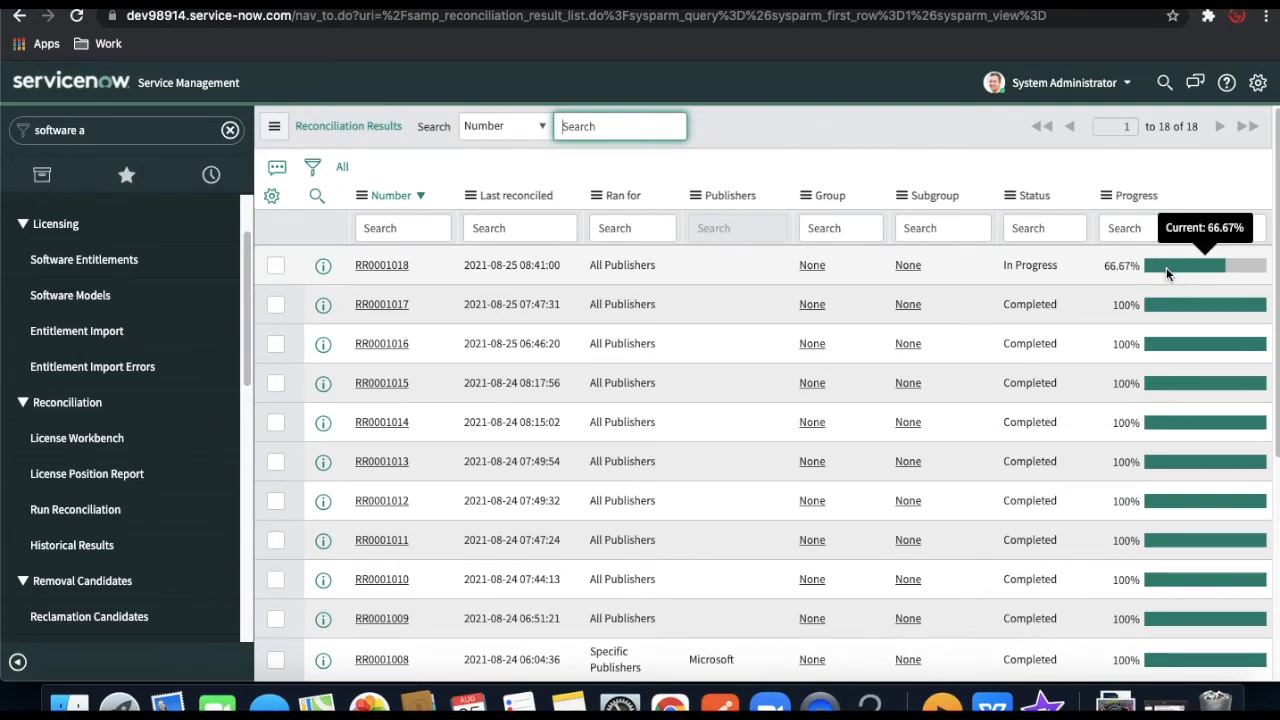
pyautogui.click(341, 168)
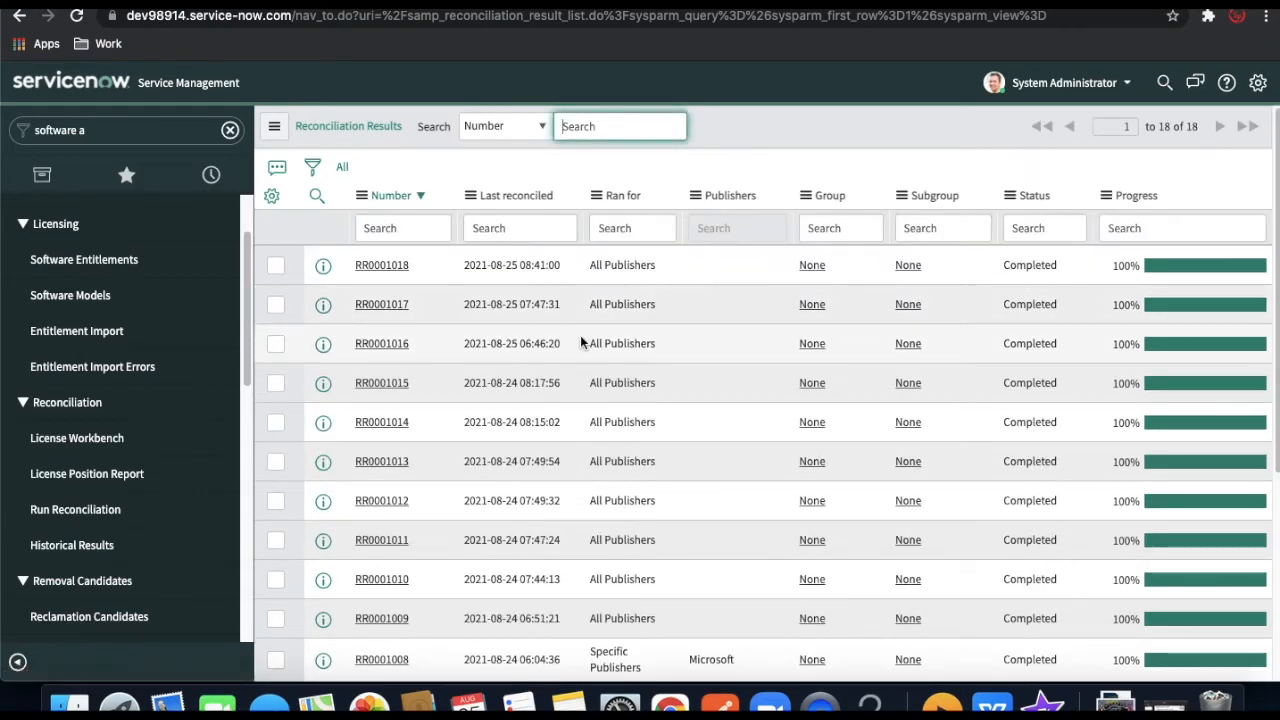
# Examine Microsoft's license compliance in the License Workbench for Expression Media Encoder, Microsoft Update Health Tools and Windows 10 Home
pyautogui.click(71, 447)
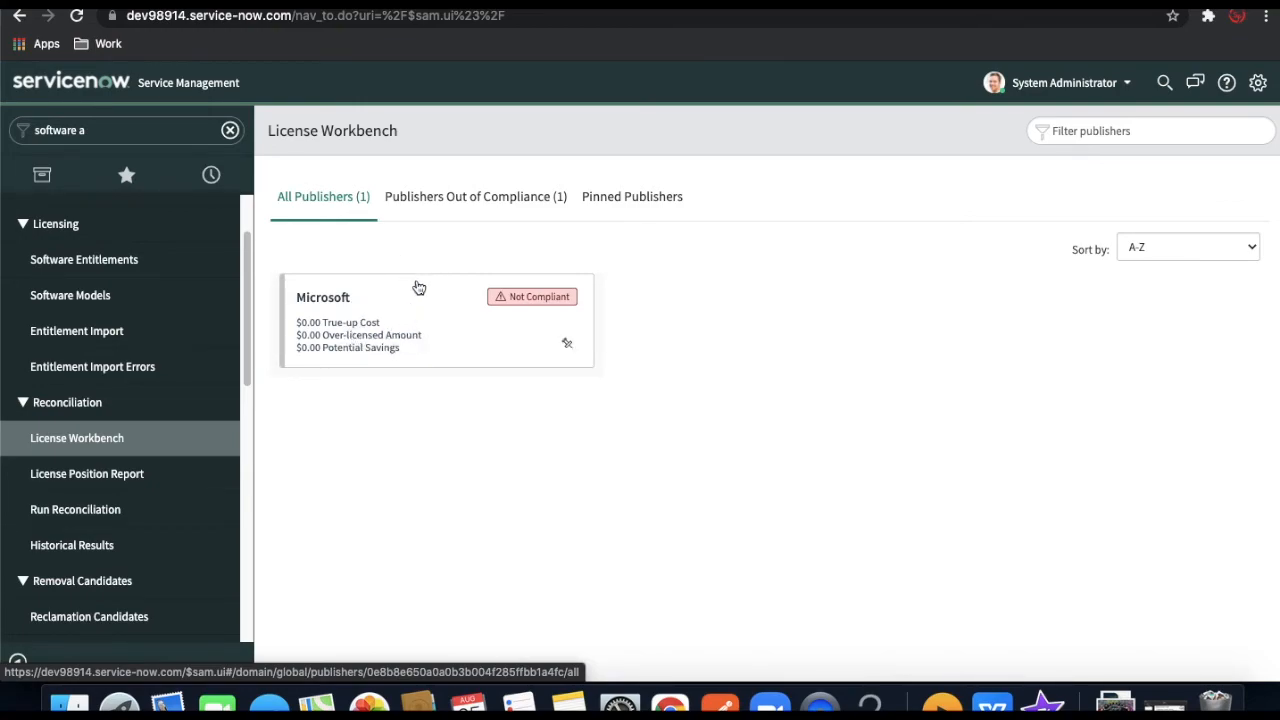
pyautogui.click(372, 314)
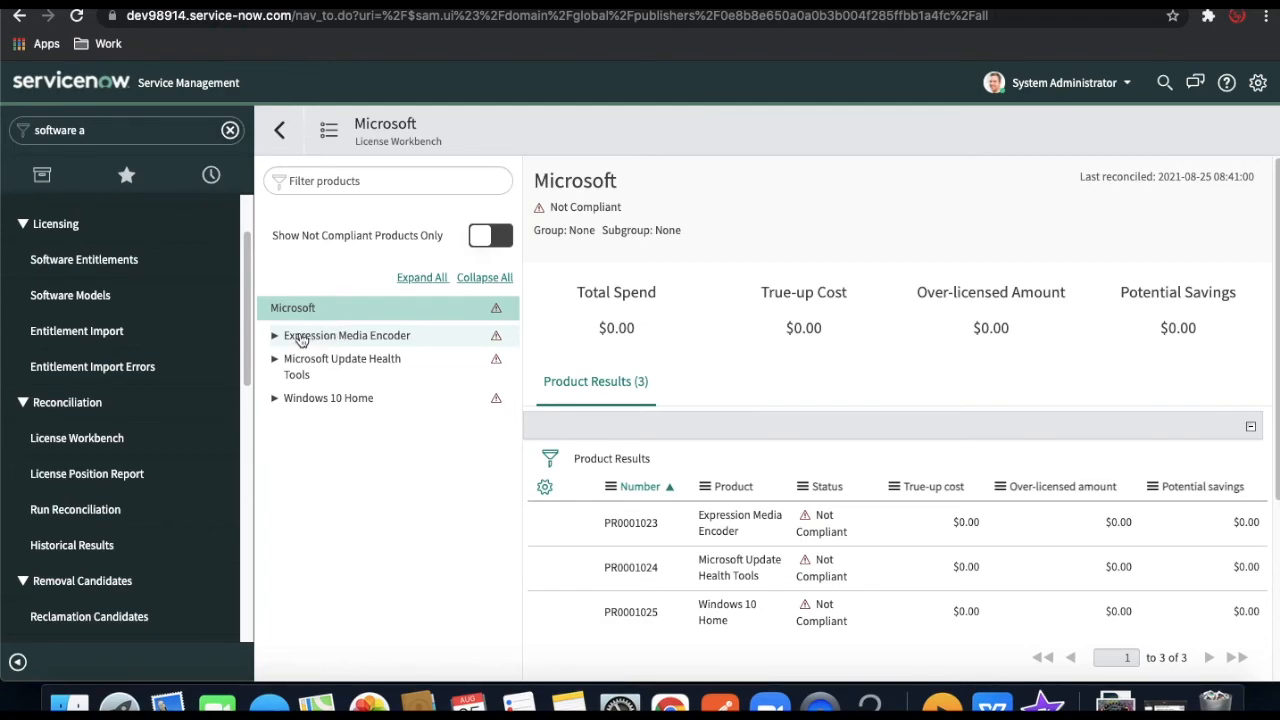
pyautogui.click(299, 340)
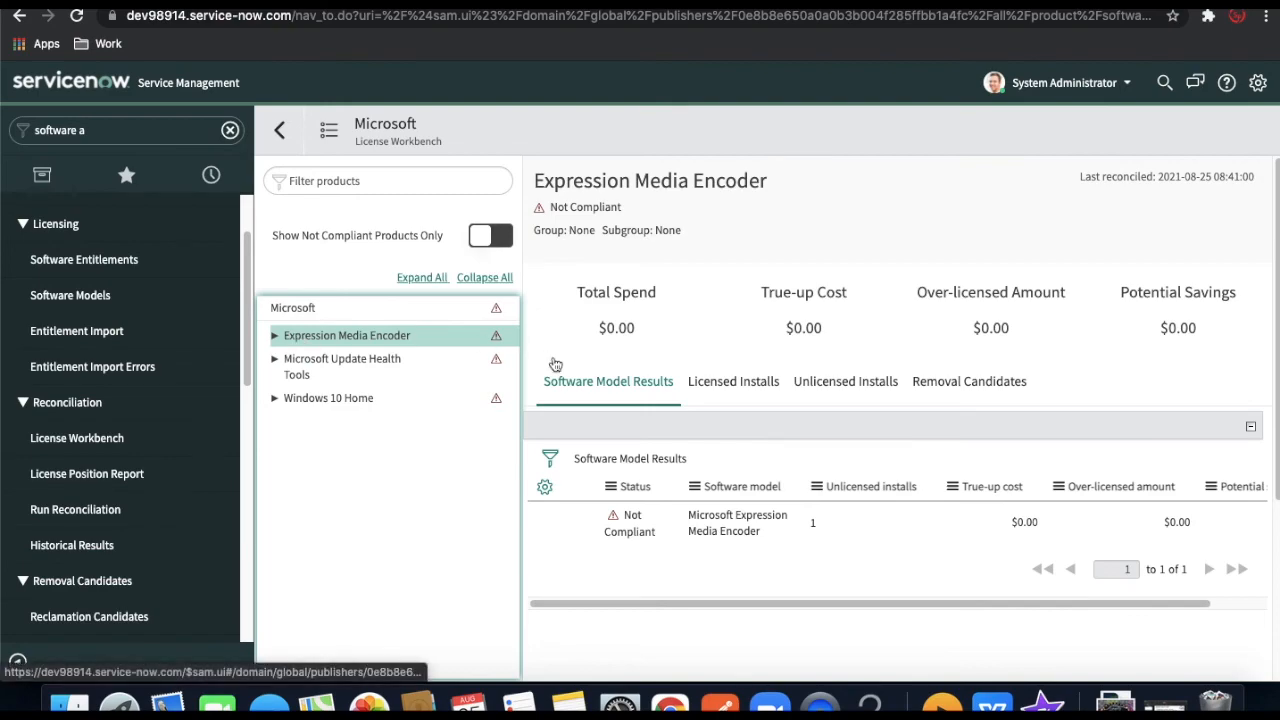
pyautogui.click(362, 360)
pyautogui.click(352, 399)
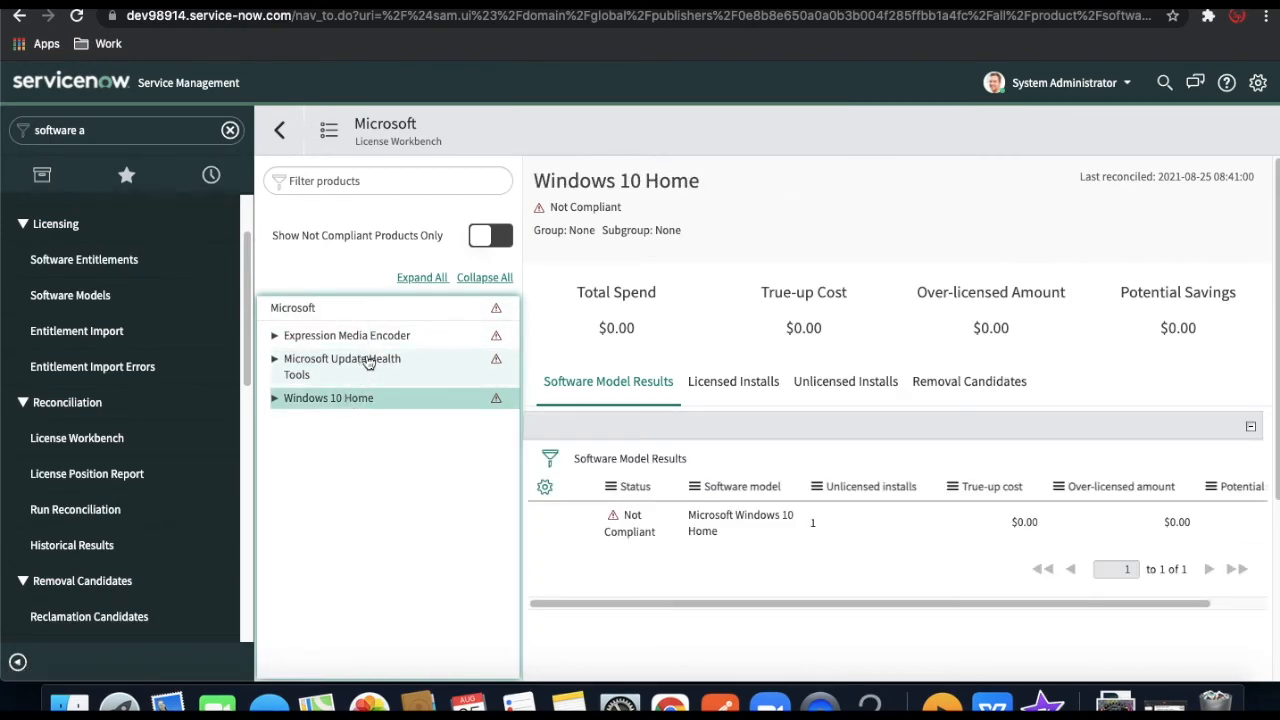
# Check the unlicensed installs of Expression Media Encoder's Any Version and/or Edition software model
pyautogui.click(276, 335)
pyautogui.click(318, 364)
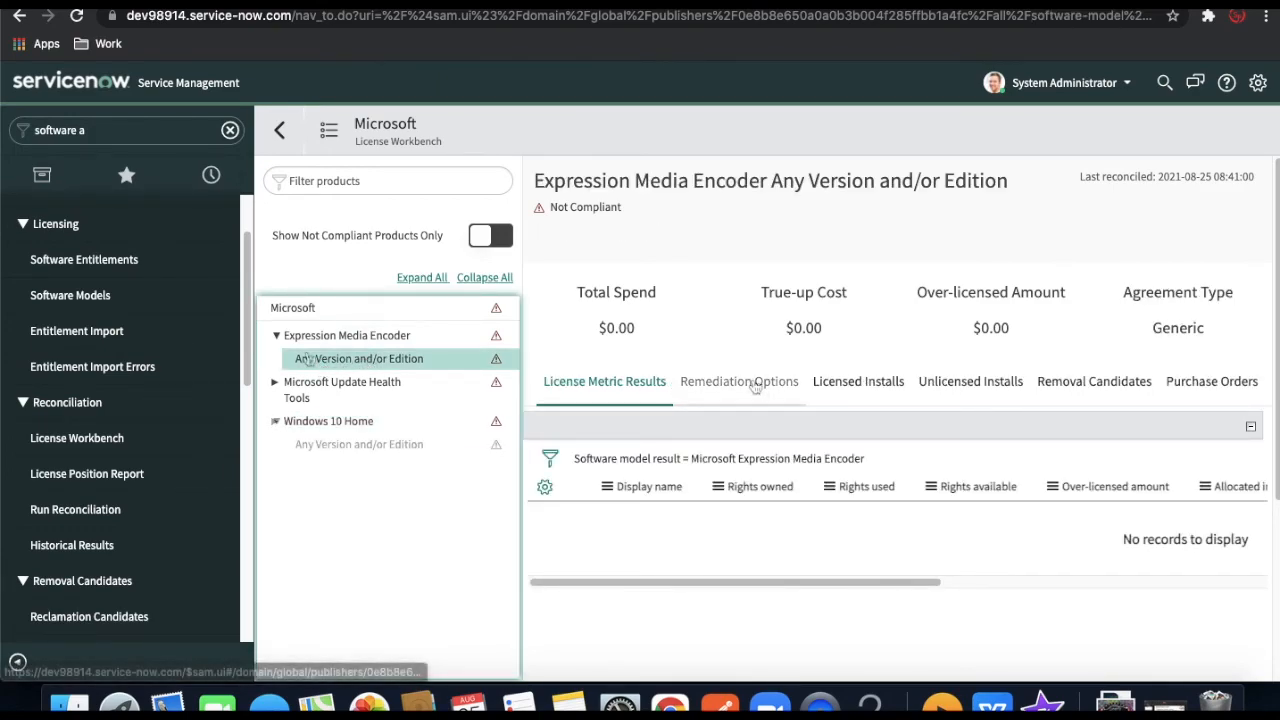
pyautogui.click(950, 386)
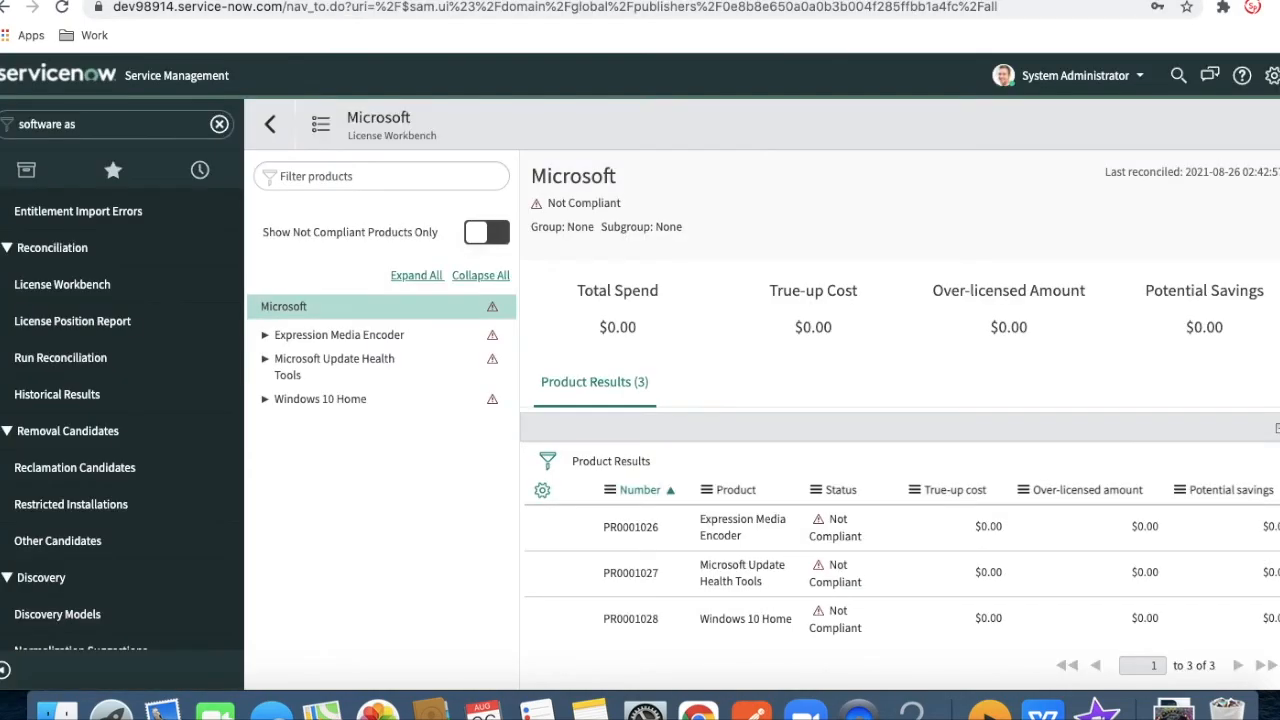
pyautogui.scroll(5, 203, 334)
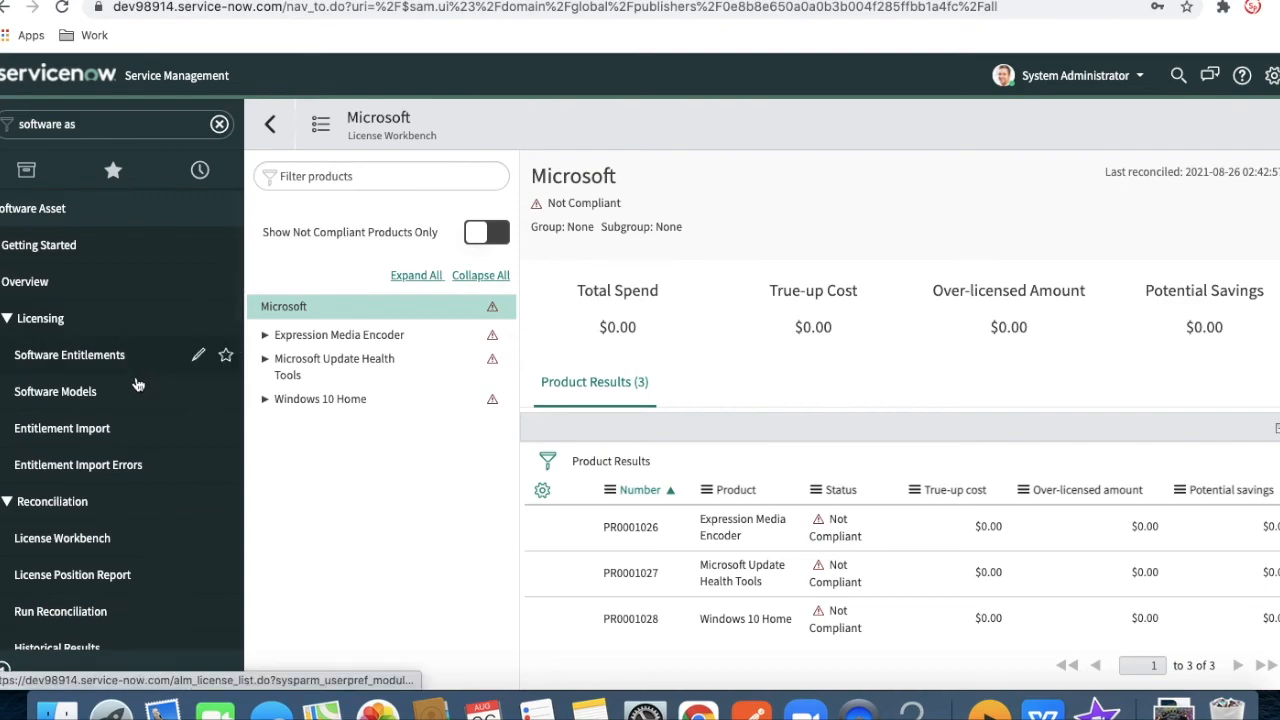
pyautogui.click(106, 408)
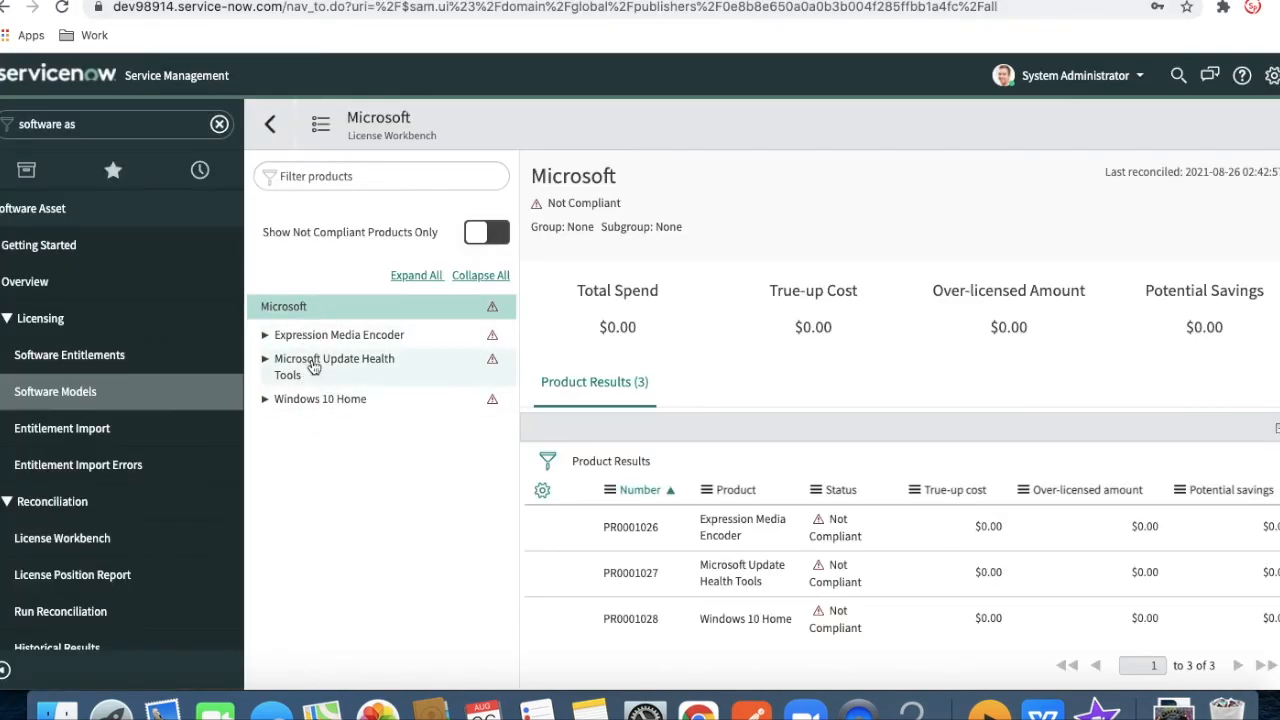
# Reopen Microsoft from the License Workbench publisher overview and check Windows 10 Home's unlicensed and licensed installs
pyautogui.click(272, 124)
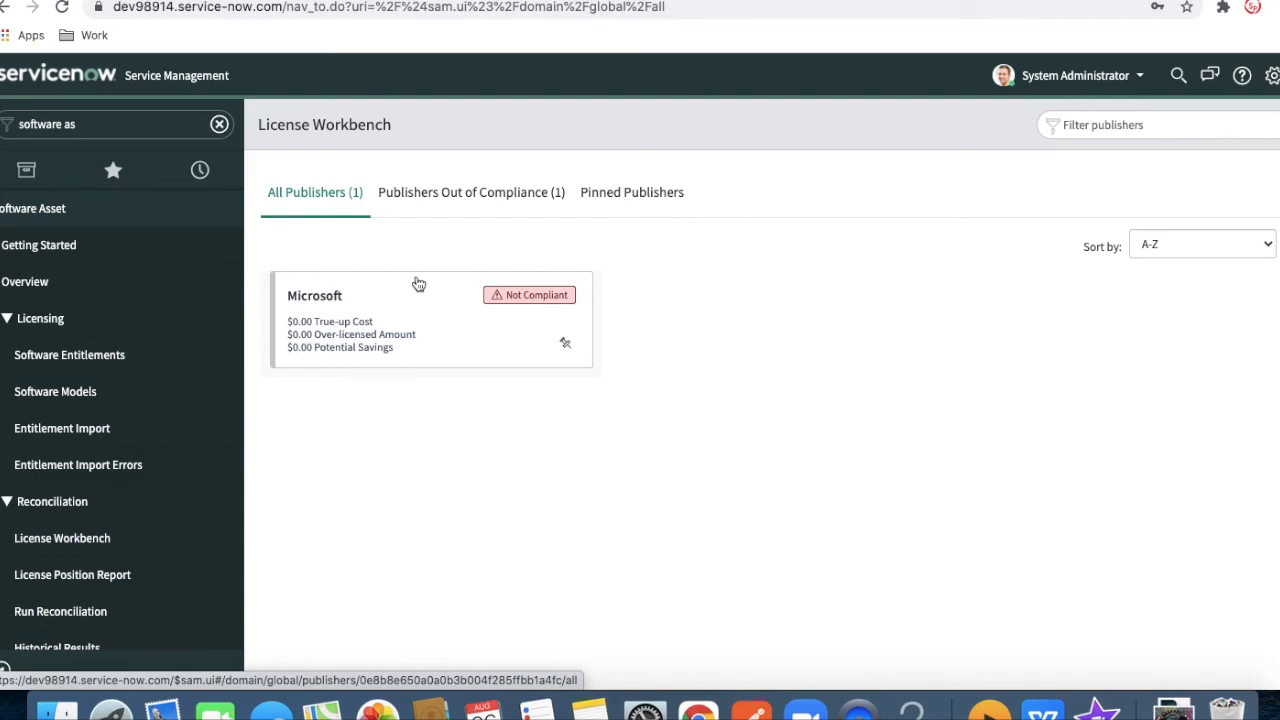
pyautogui.click(381, 322)
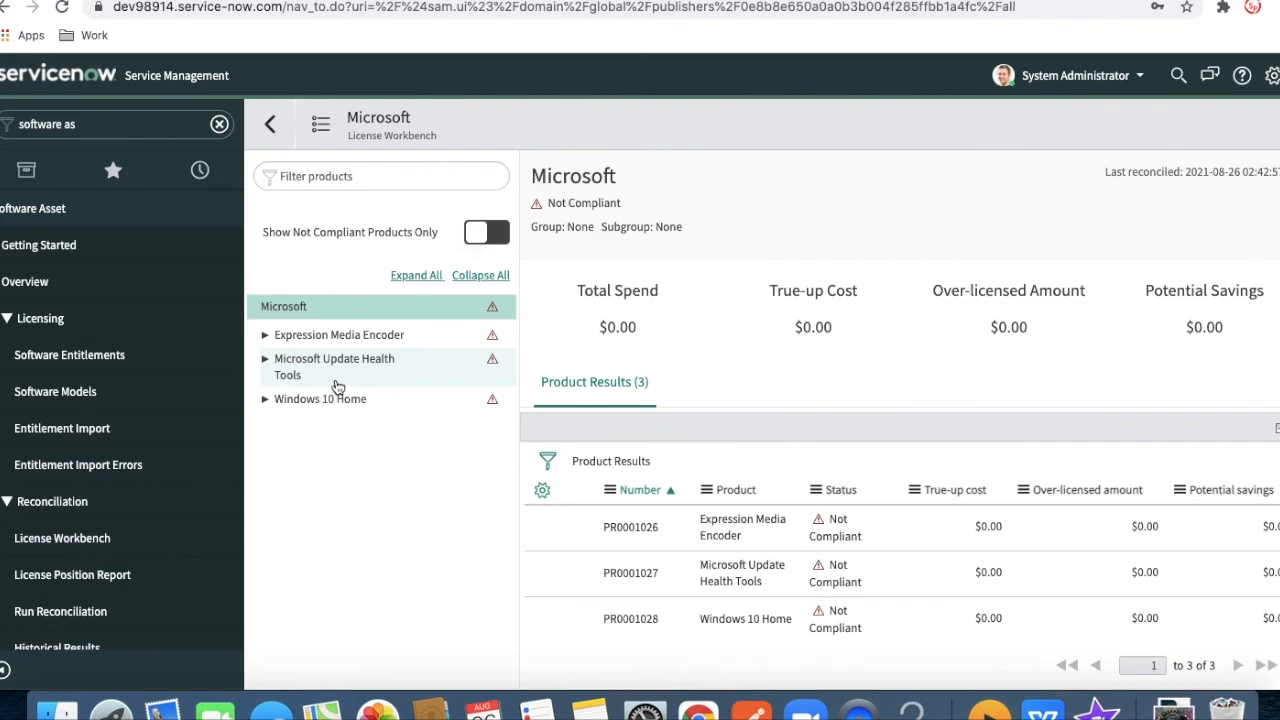
pyautogui.click(330, 400)
pyautogui.click(883, 394)
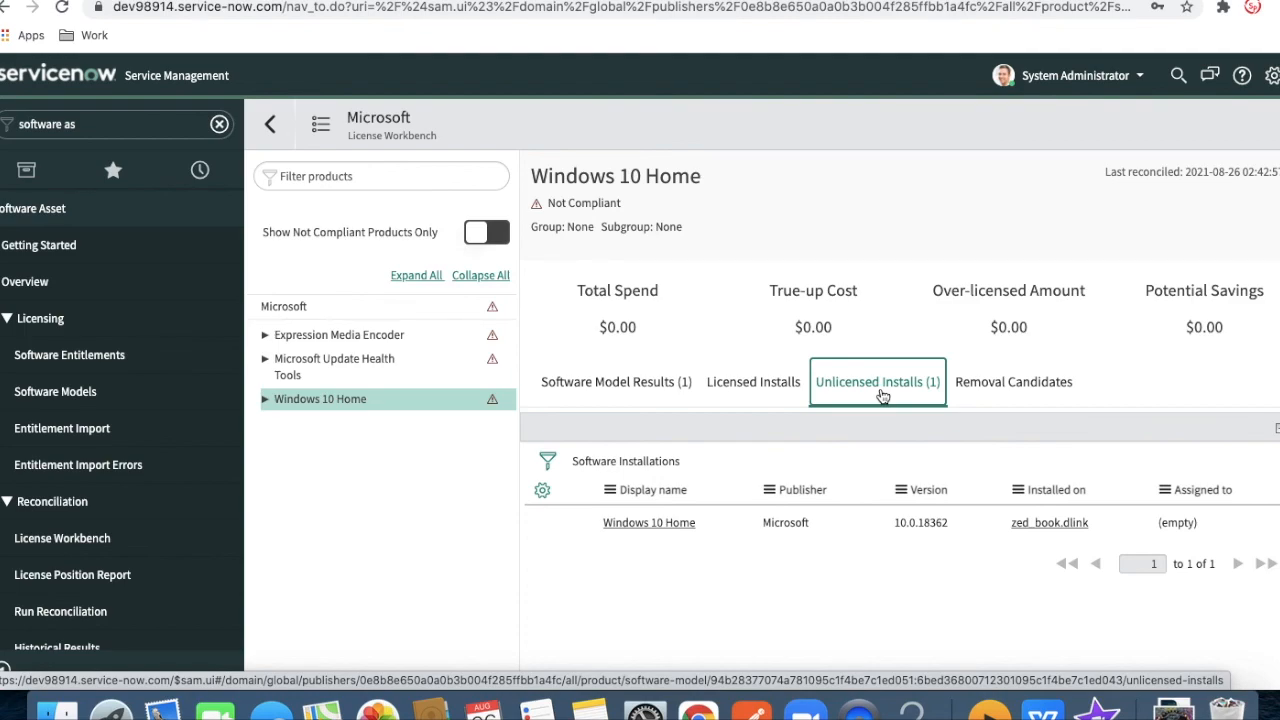
pyautogui.click(771, 387)
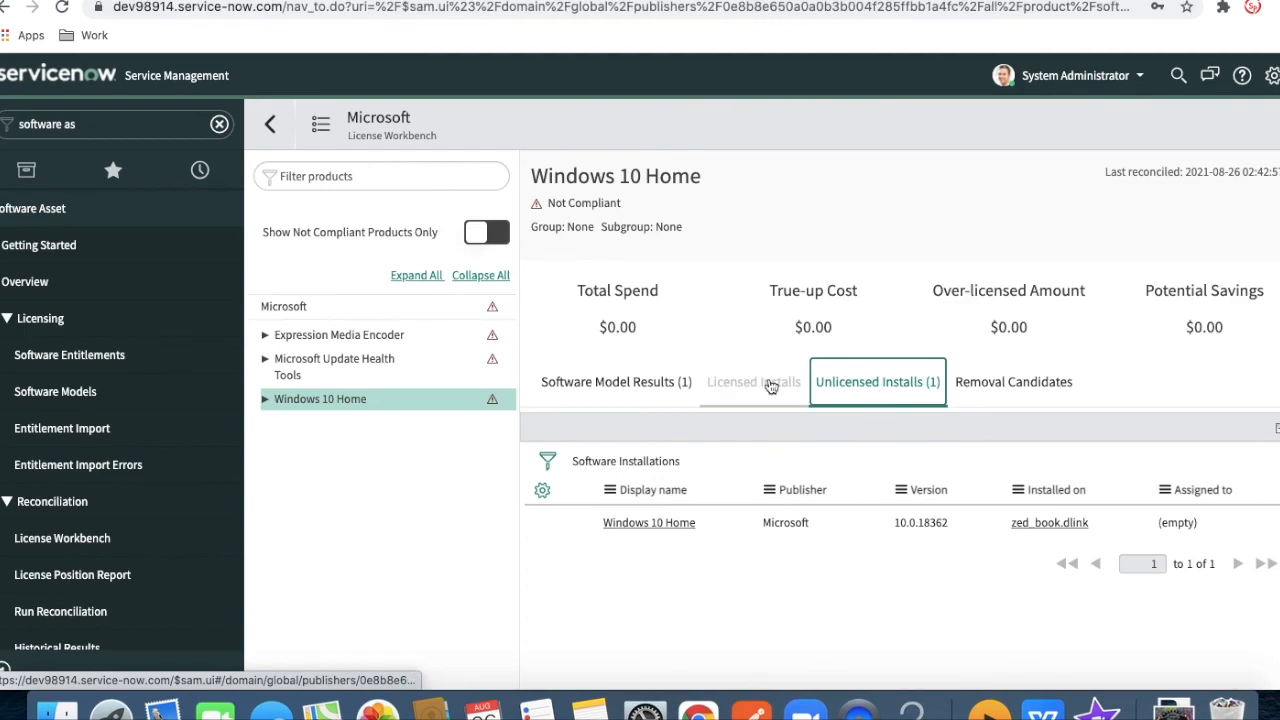